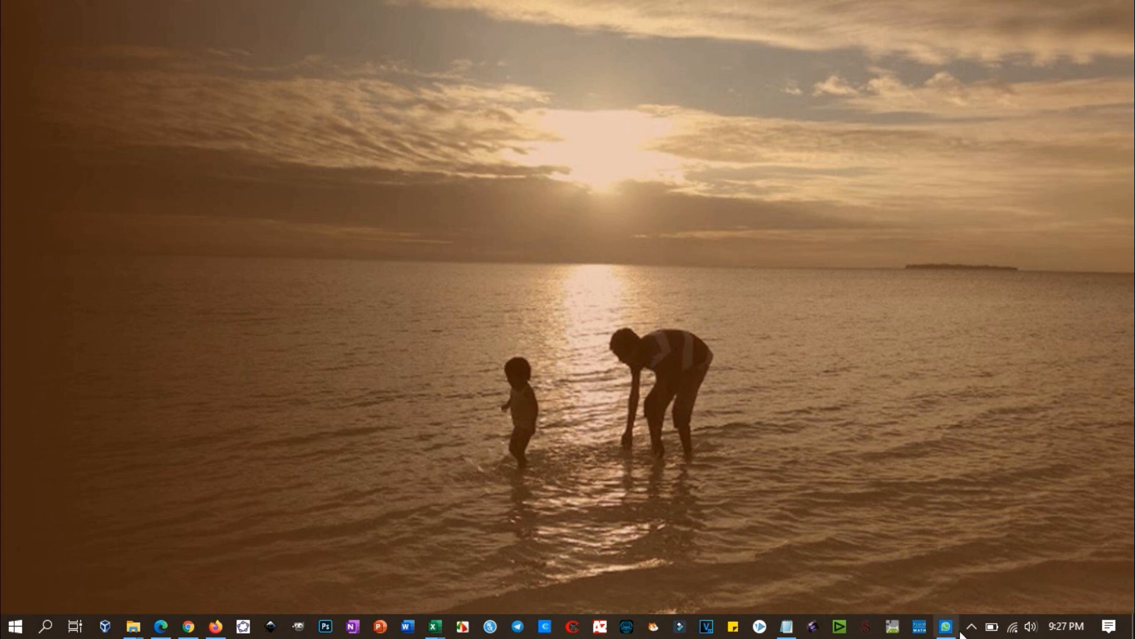
Step: Close the WhatsApp window from its taskbar preview thumbnail
mouse_move(950, 618)
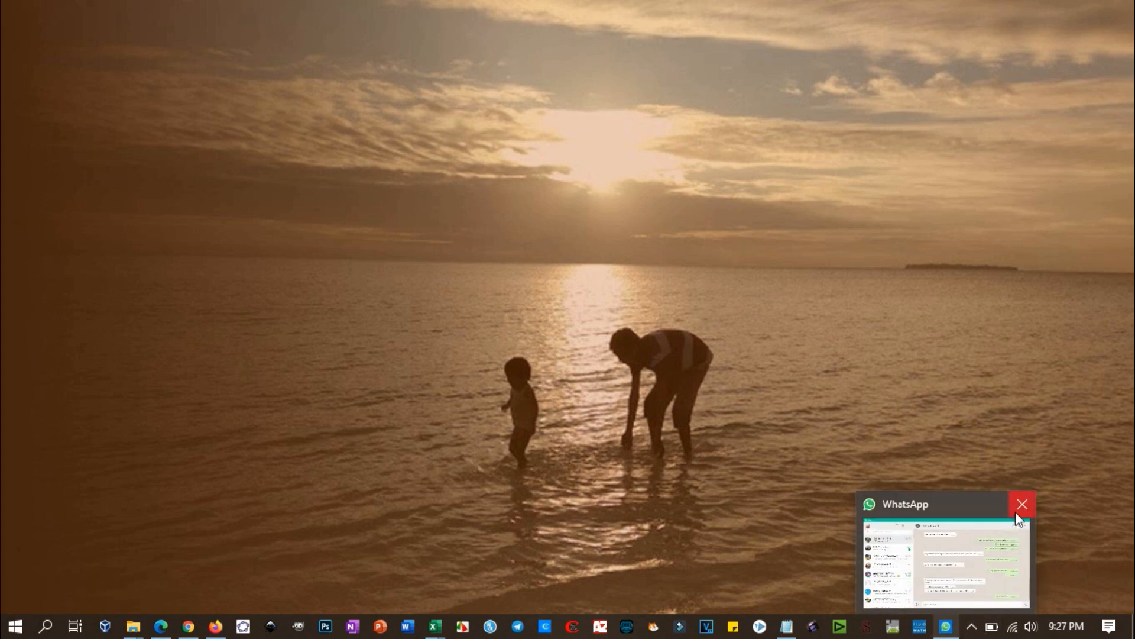
click(1021, 504)
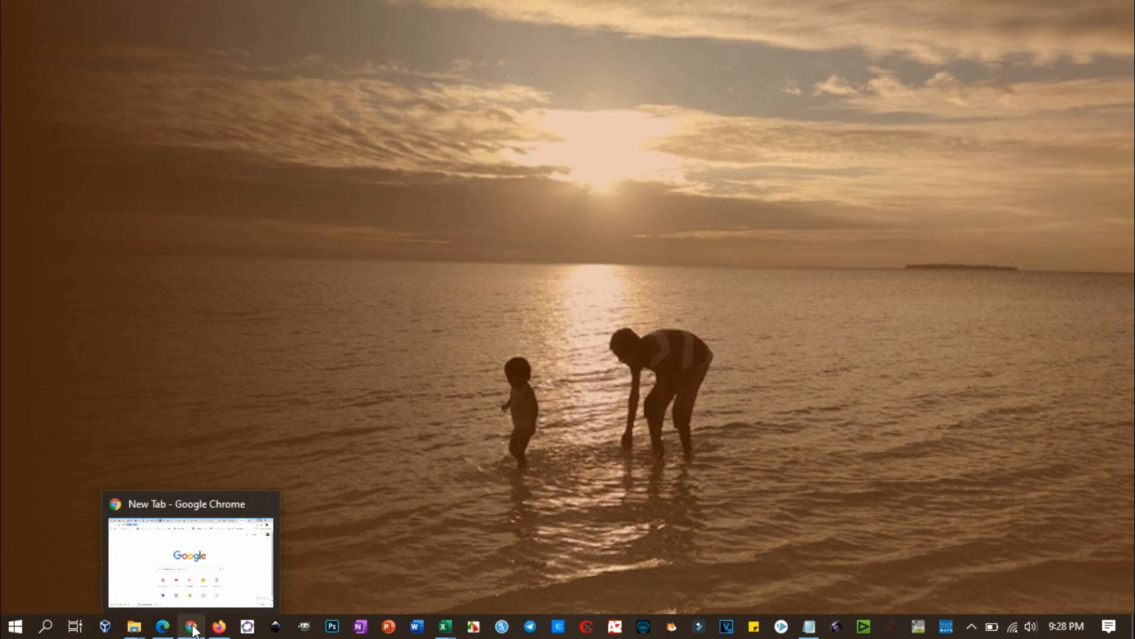
Step: Bring Edge forward and launch Microsoft Forms from the Office 365 home page
click(163, 625)
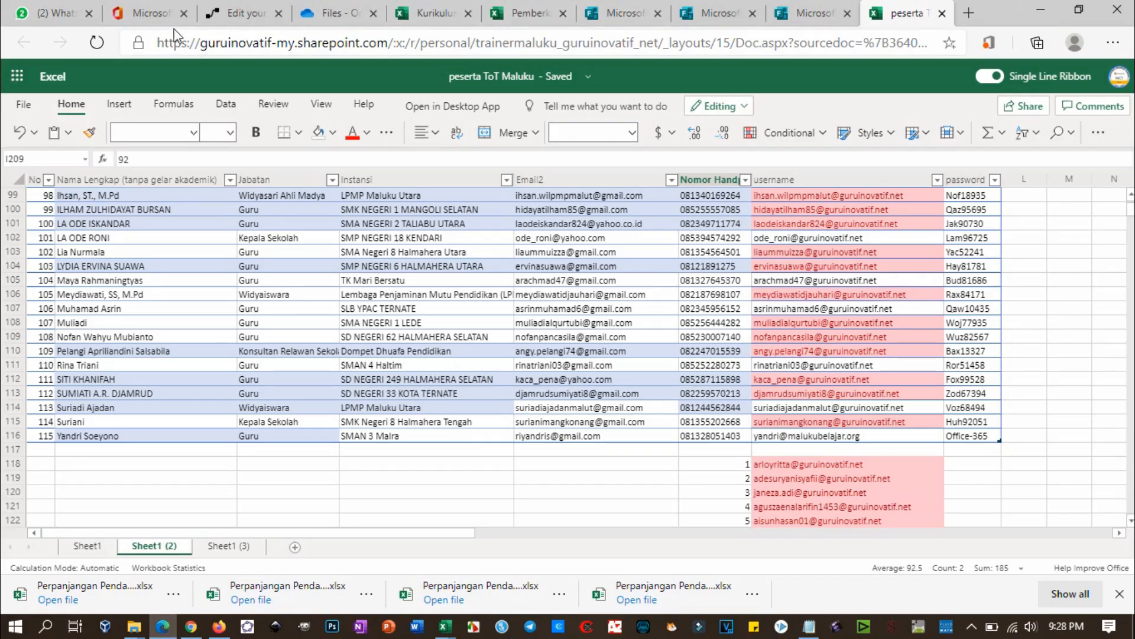
click(144, 16)
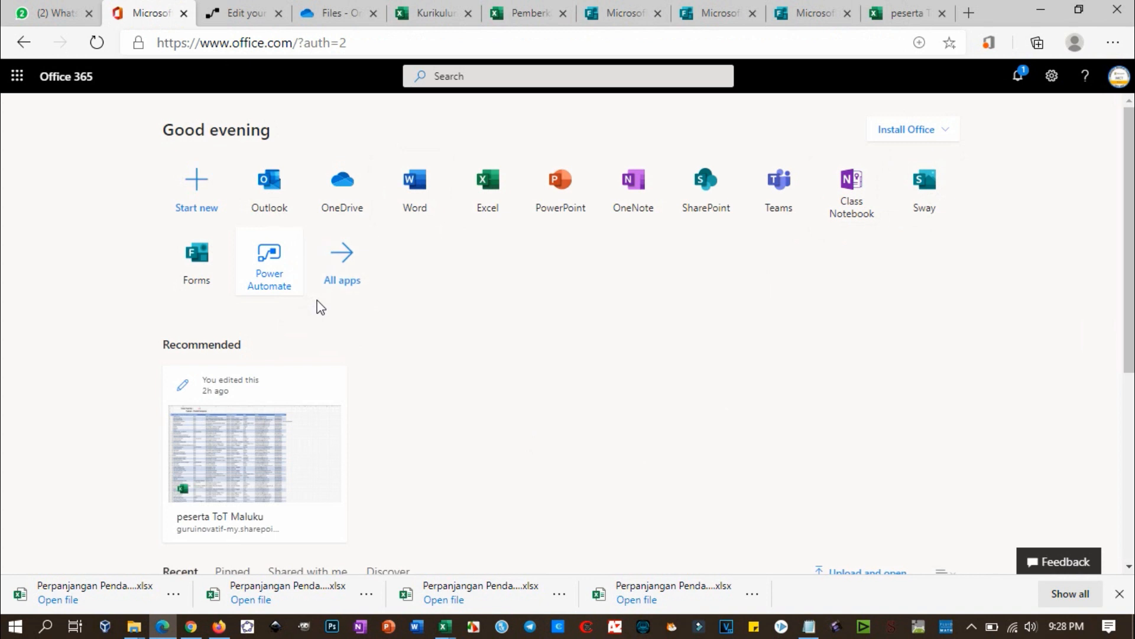
click(200, 256)
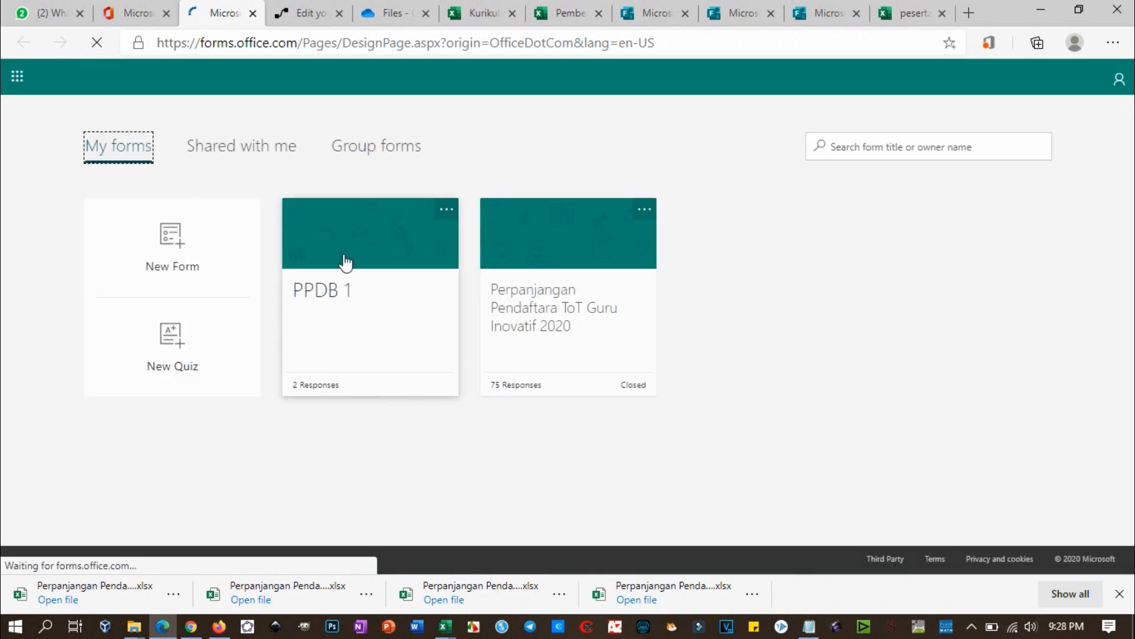
Step: Create a new blank form and title it 'PPDB II'
click(185, 242)
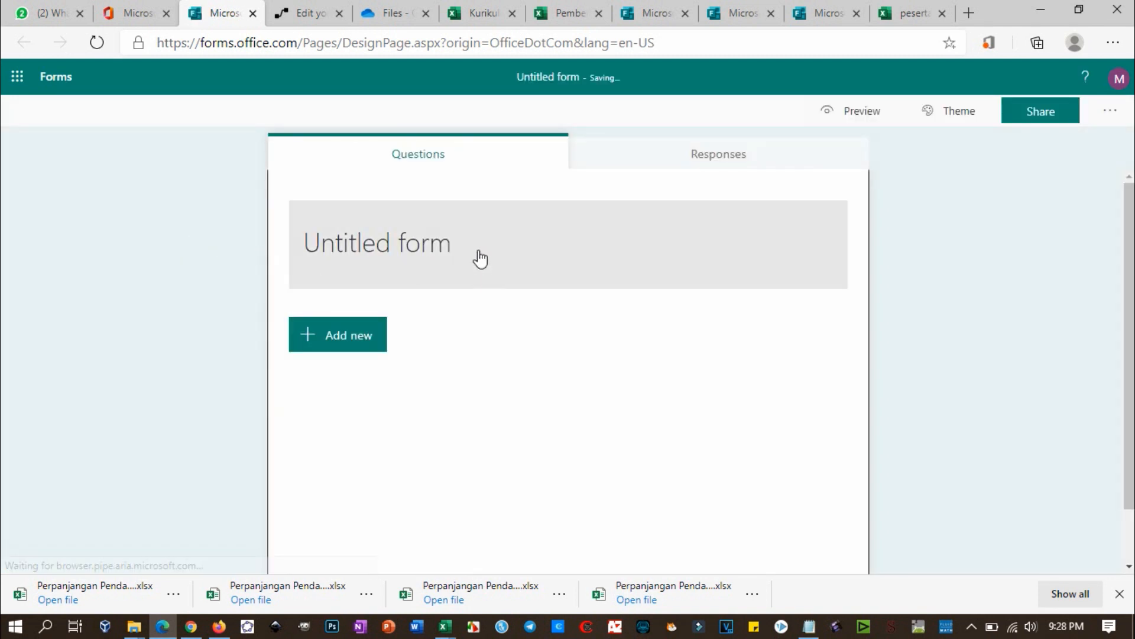
click(477, 255)
text(PPDB II)
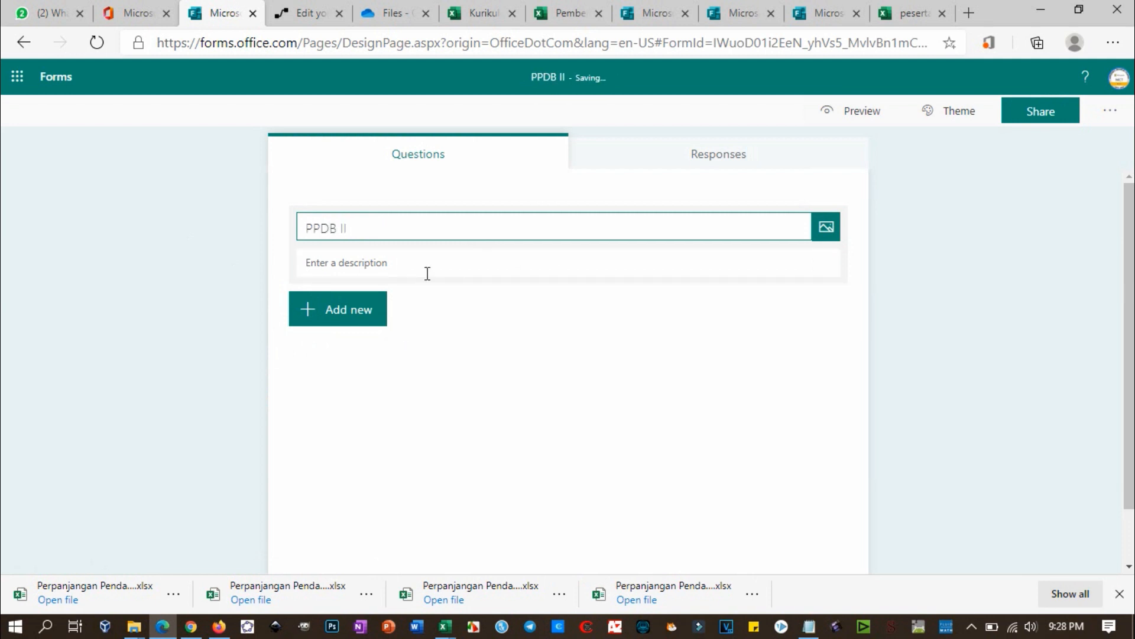
click(917, 193)
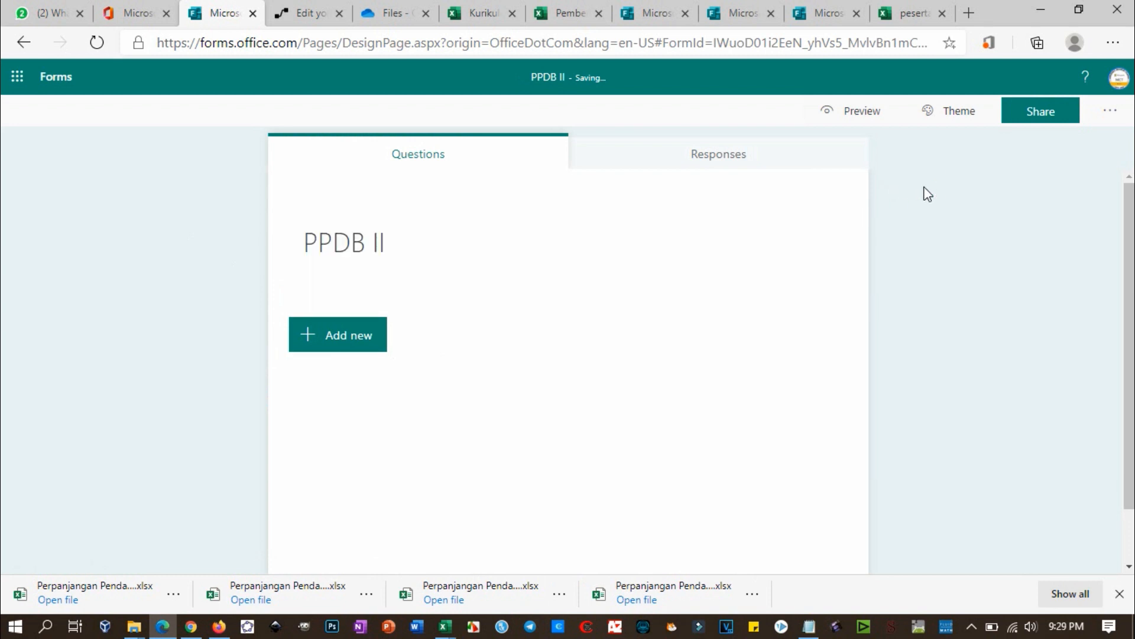
click(1112, 113)
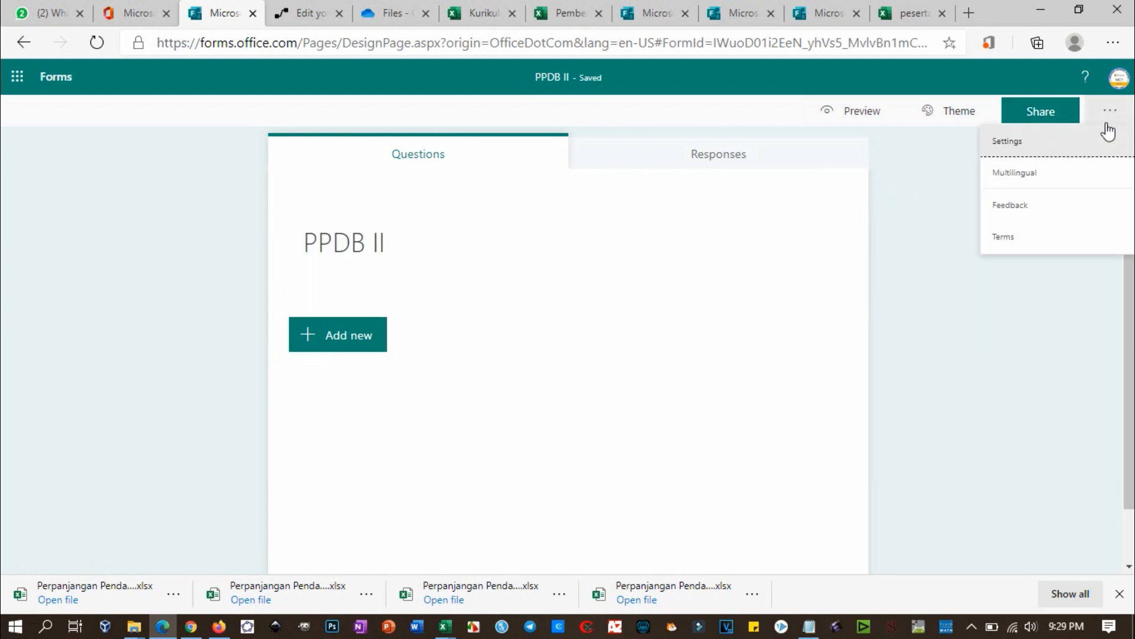
Step: In the form settings, allow anyone with the link to respond to PPDB II
click(1008, 143)
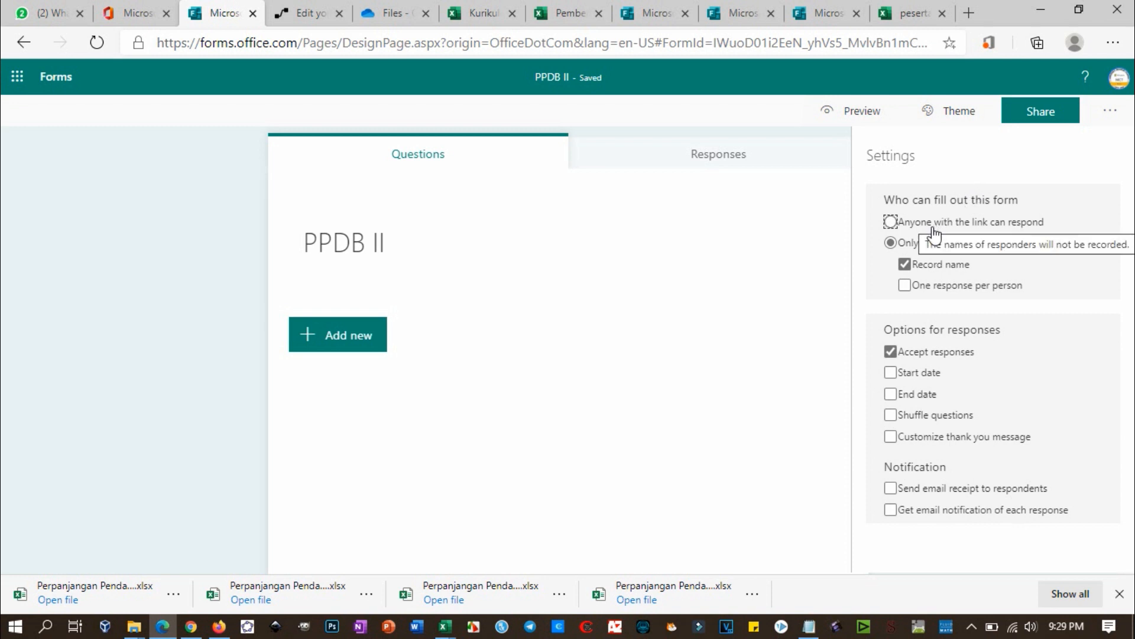
click(890, 224)
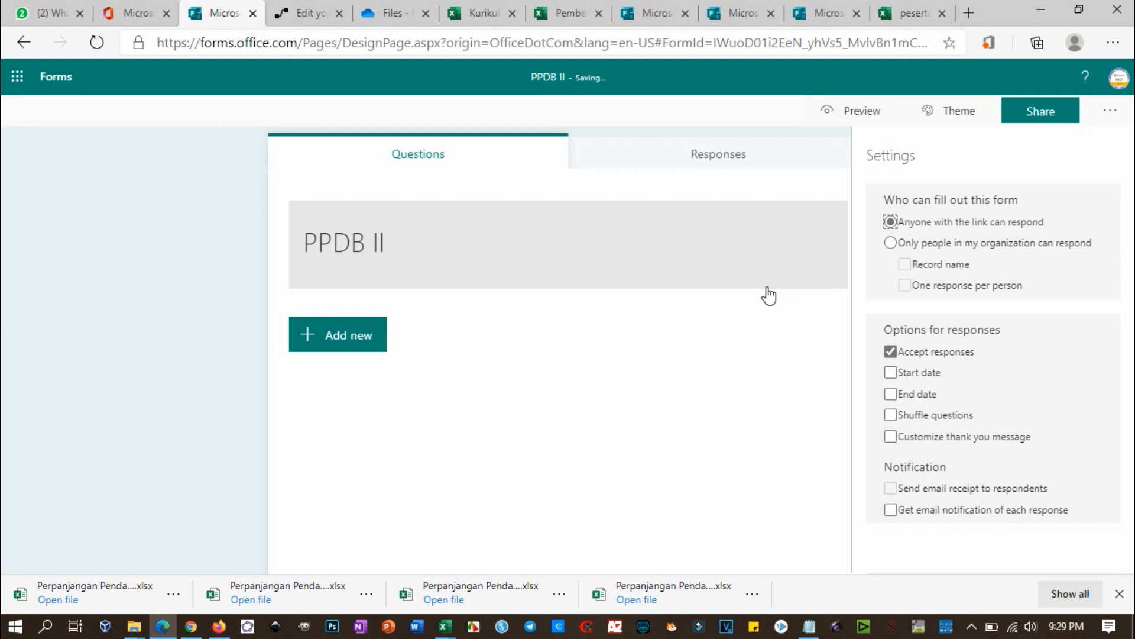
click(654, 360)
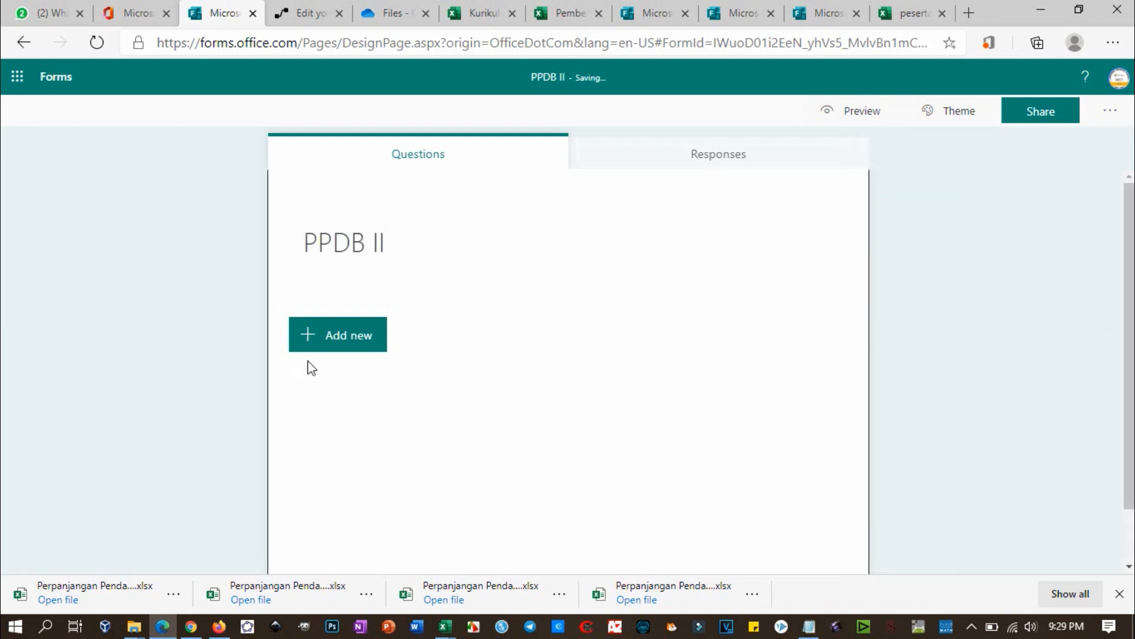
Step: Add the text questions 'Nama Lengkap' (required) and 'email'
click(317, 330)
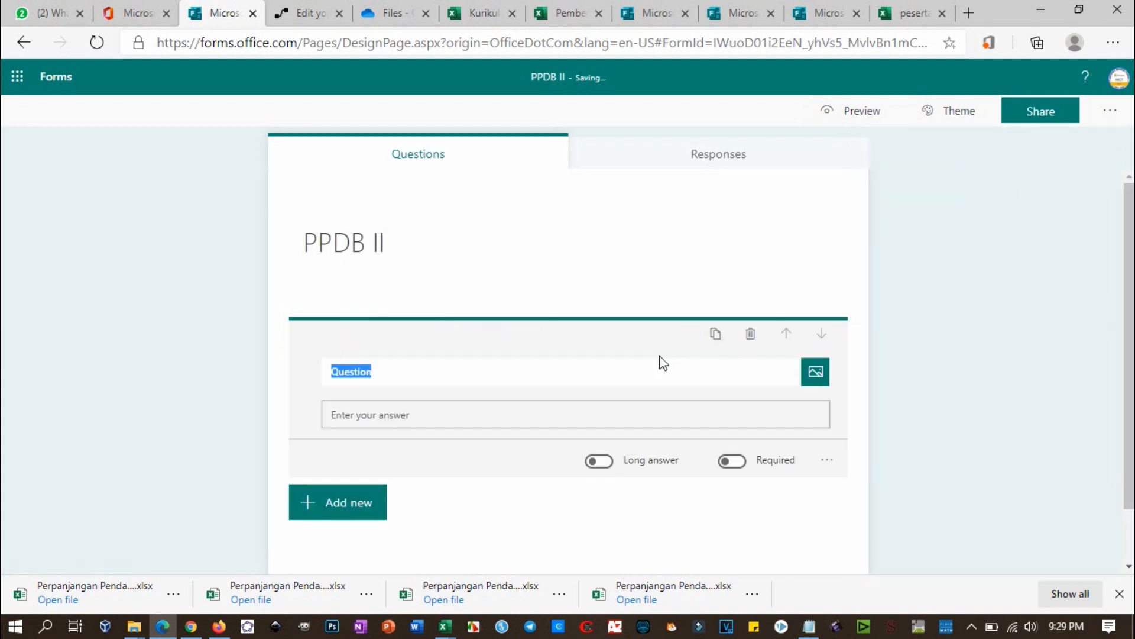
text(Nama )
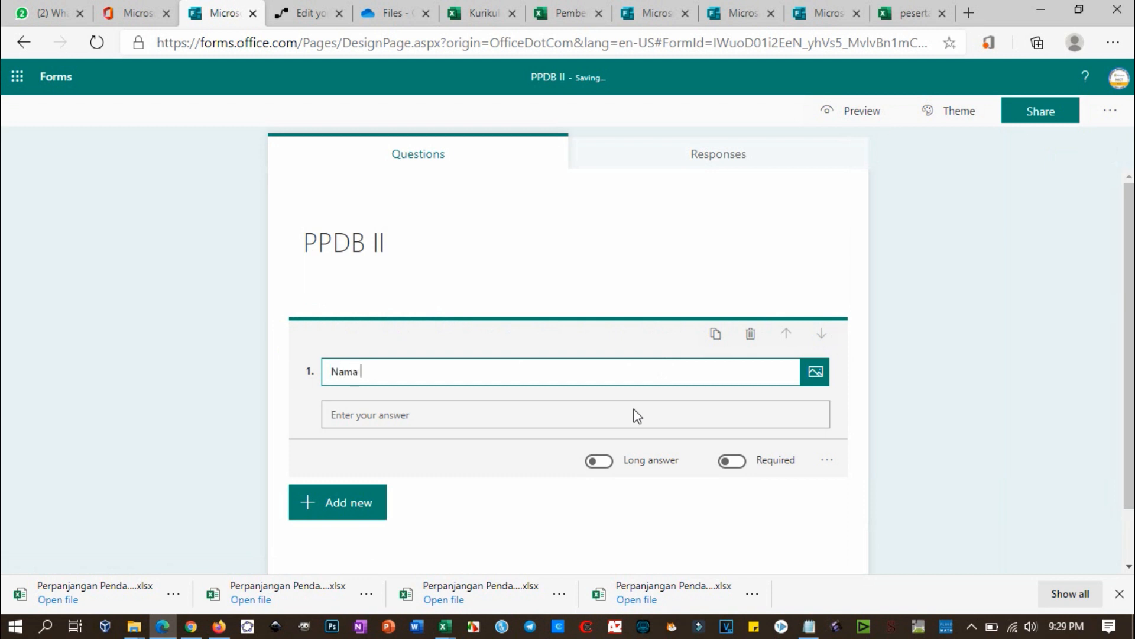
text(Lengkap)
click(733, 463)
click(345, 510)
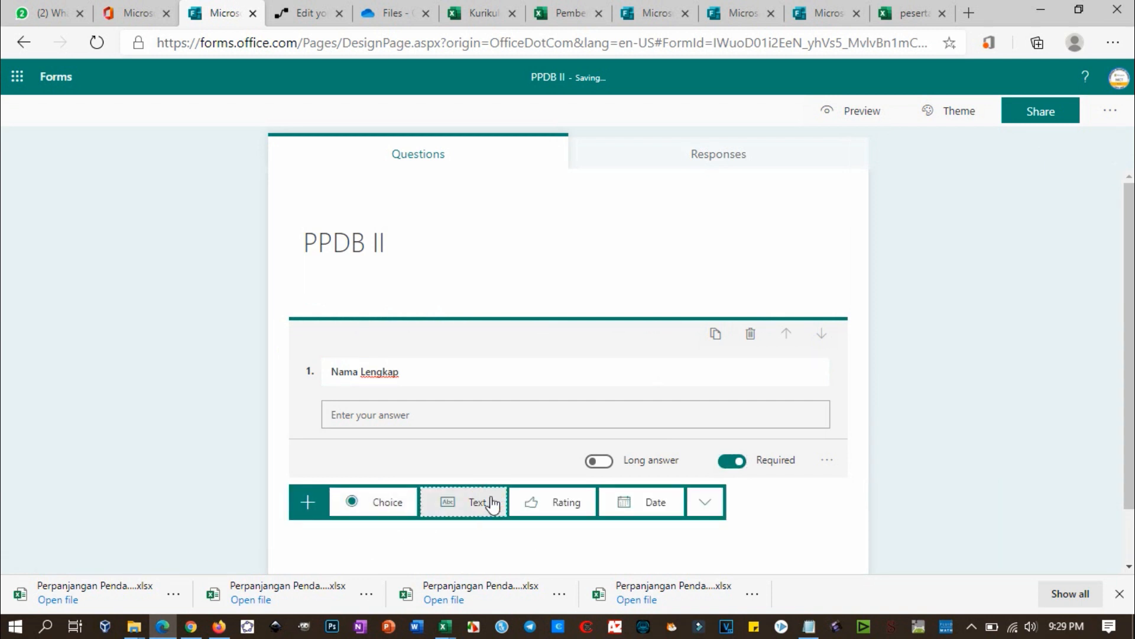
click(492, 502)
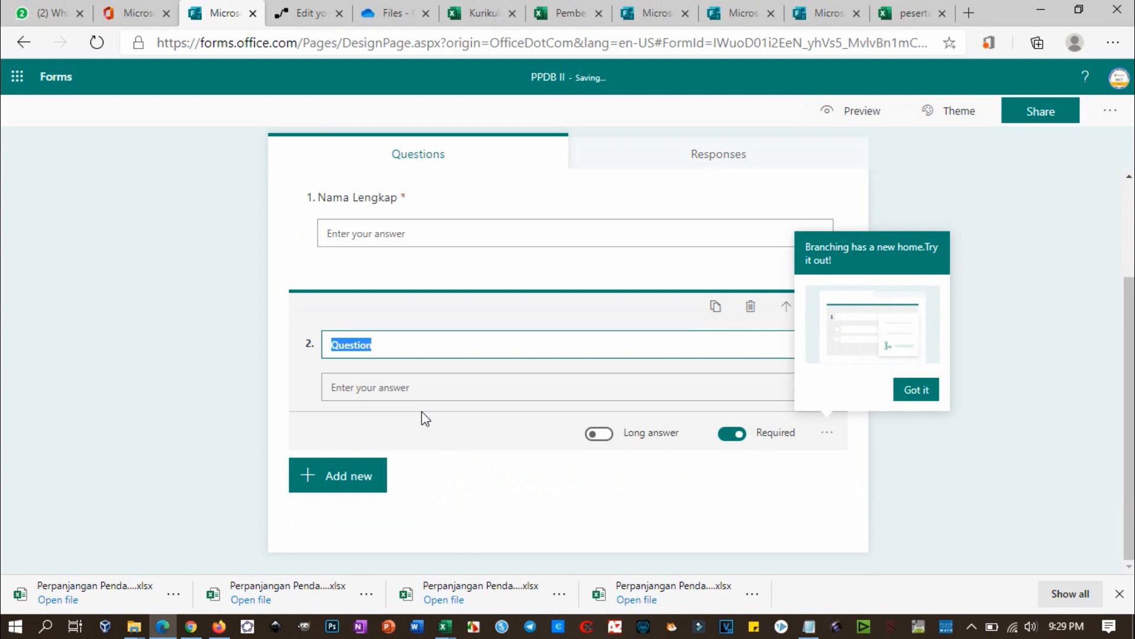
text(email)
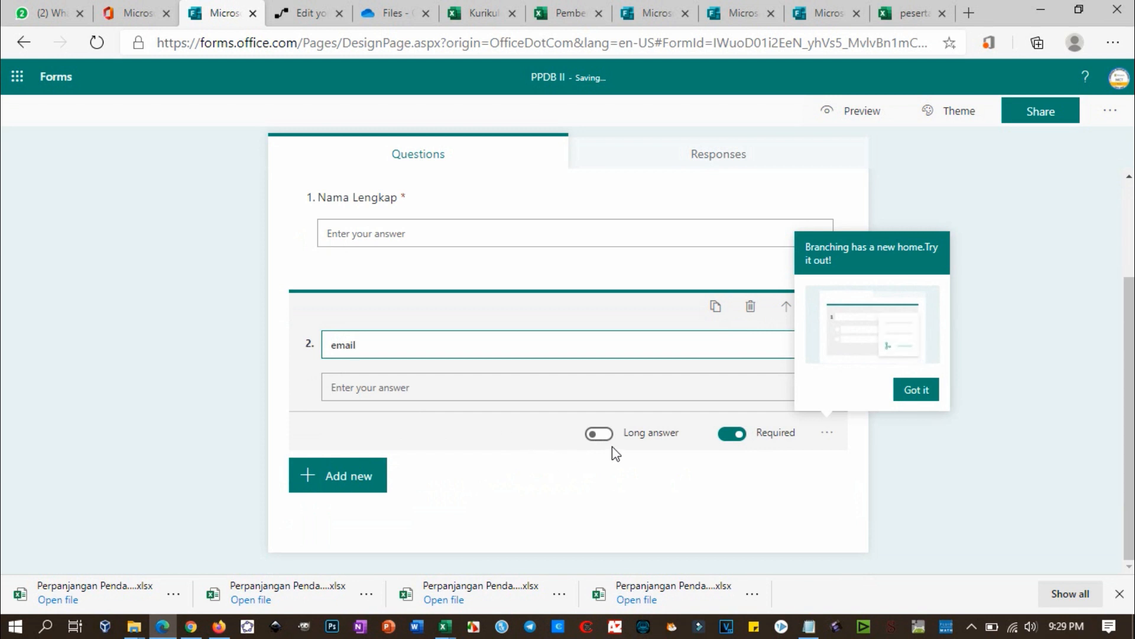
click(928, 391)
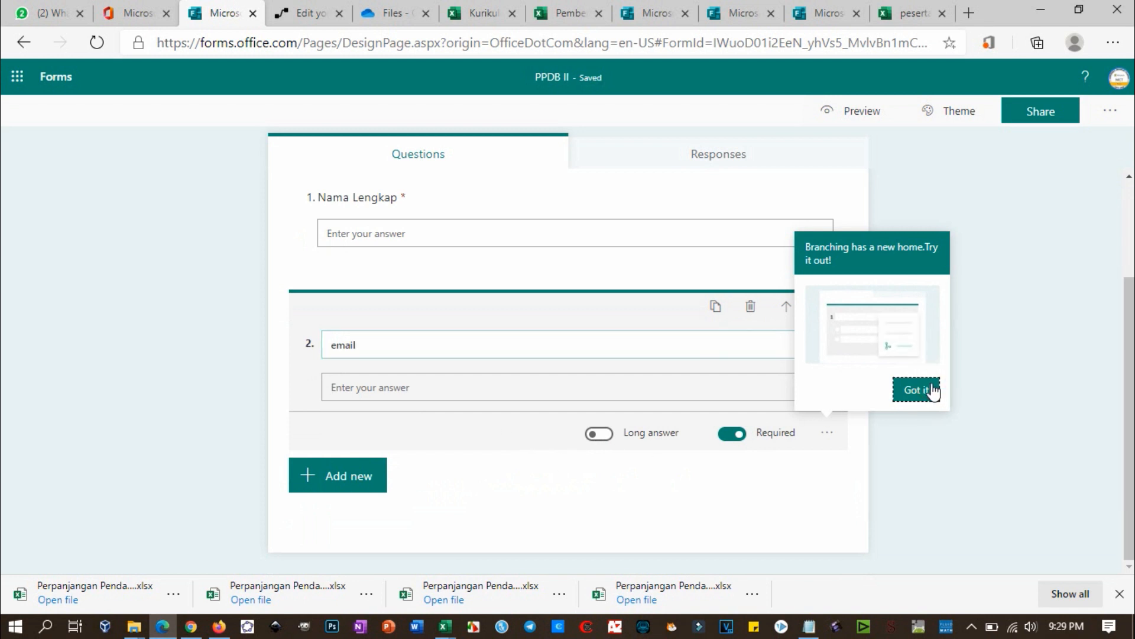
Step: Add the text questions 'Asal Sekolah' and 'Nama Ayah'
click(342, 480)
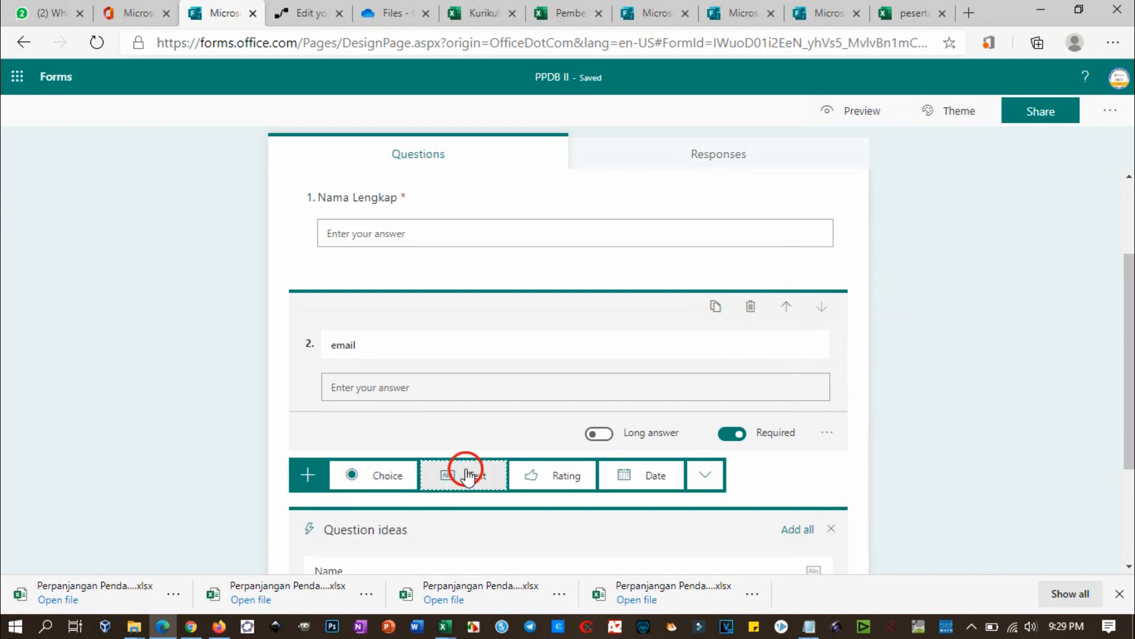
click(482, 483)
text(Asal )
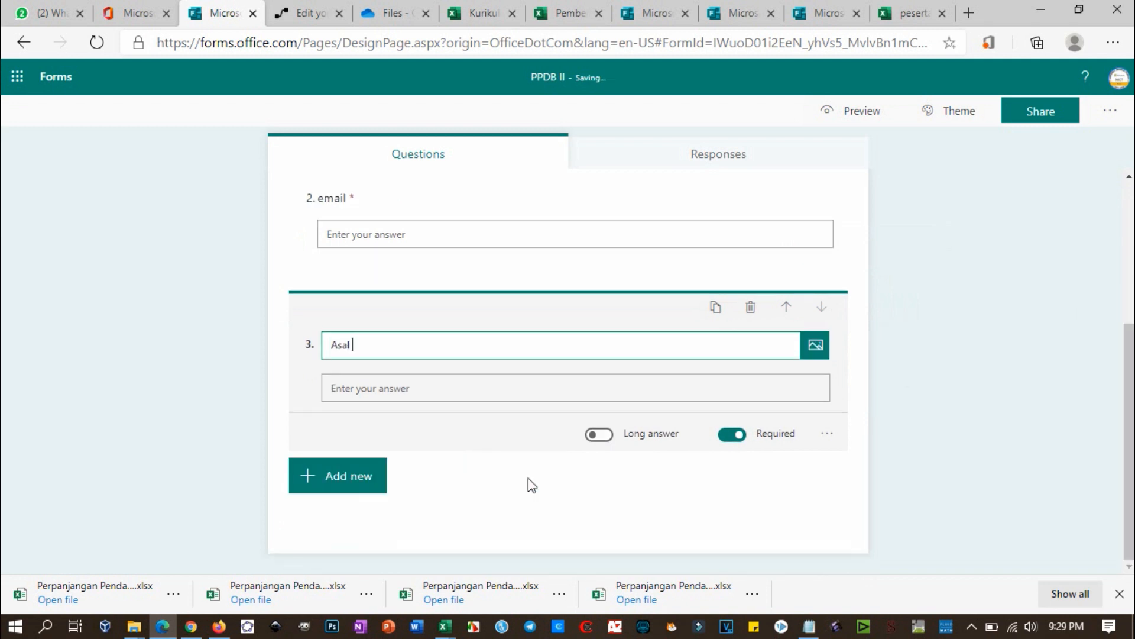
text(Sekolah)
click(362, 478)
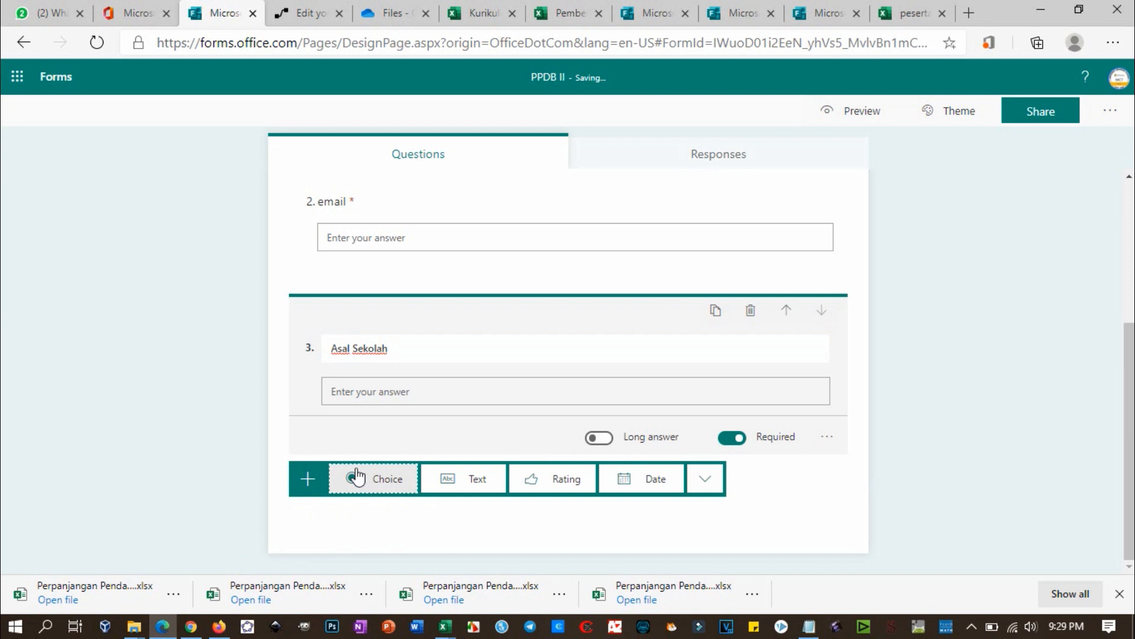
click(464, 484)
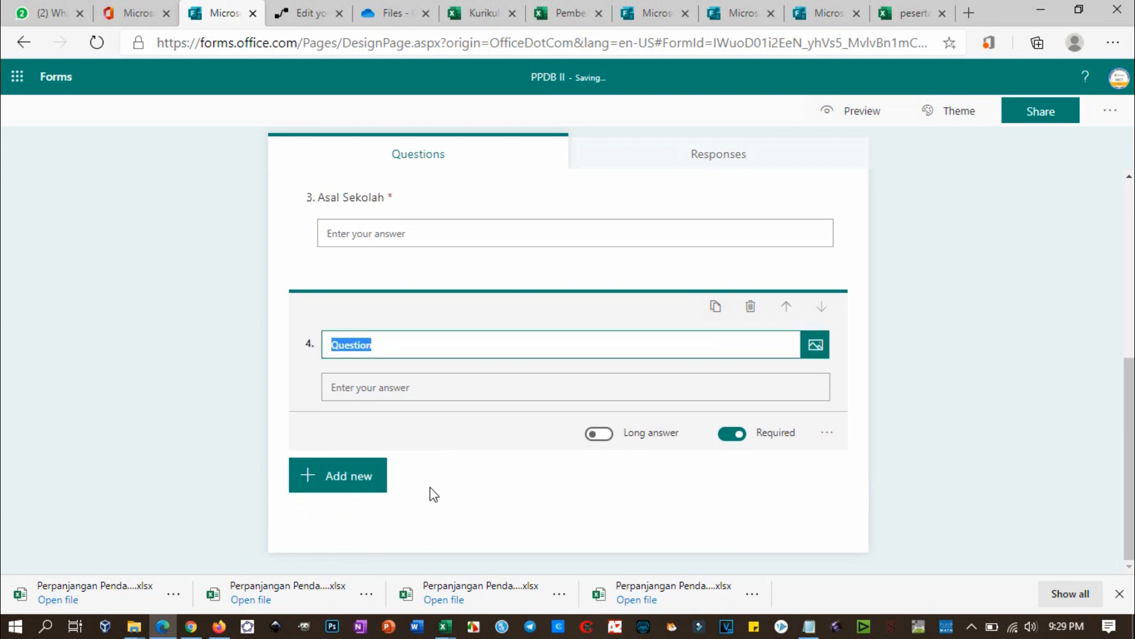
text(Nama Ayah)
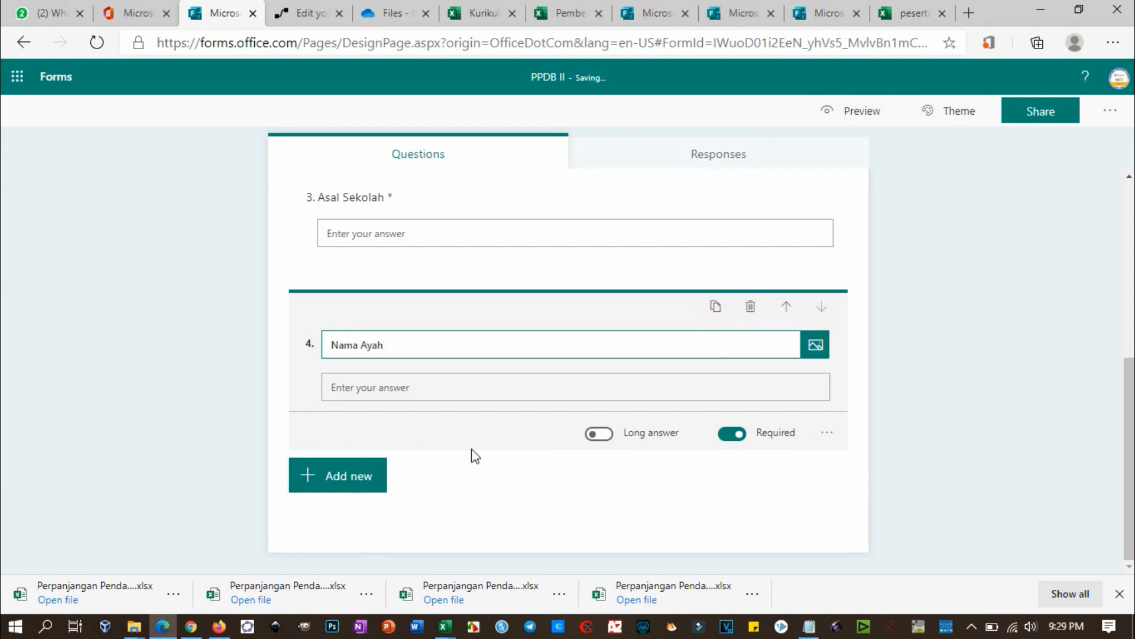
Step: Add the text questions 'Nama Ibu' and 'NISN'
click(353, 480)
click(481, 477)
text(Nama Ibu)
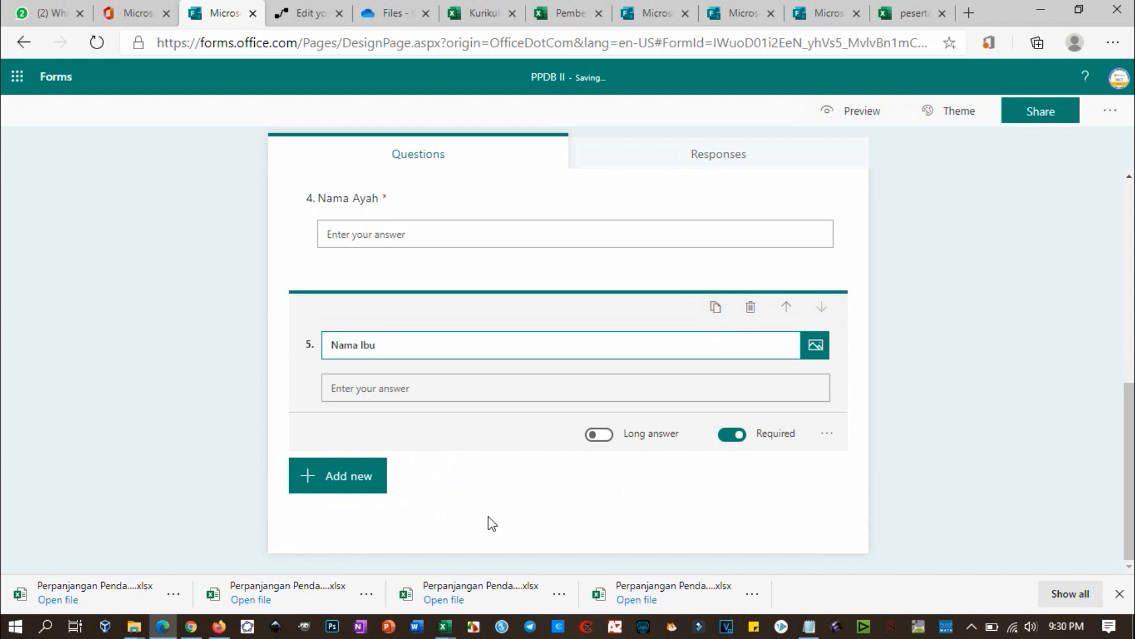
click(320, 479)
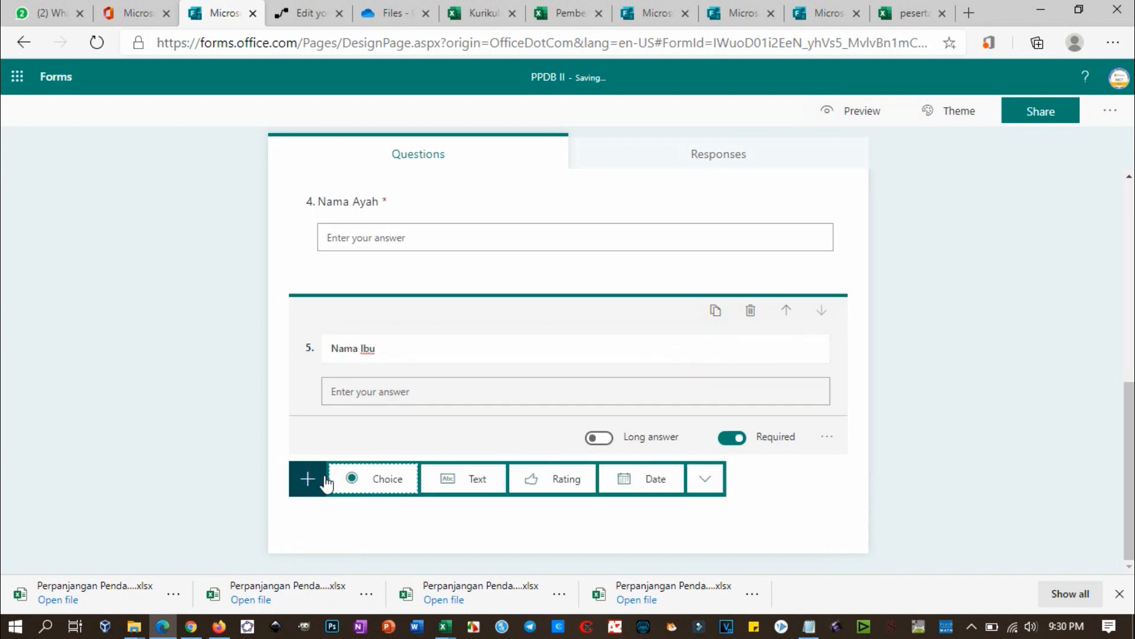
click(449, 480)
text(NISN)
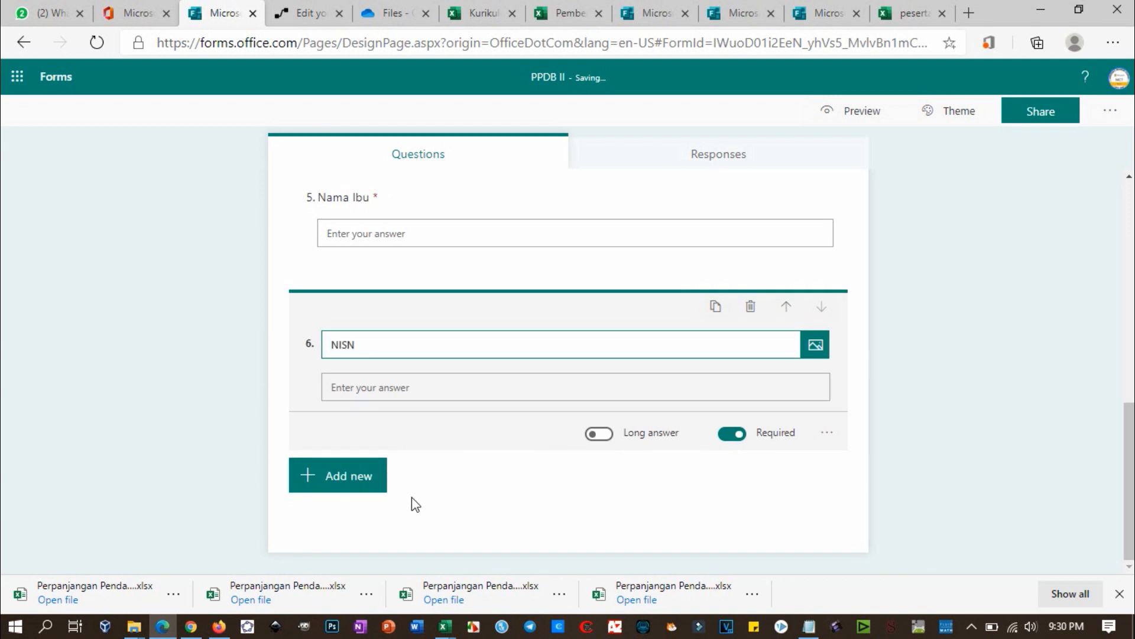
Step: Look over the PPDB II questions, then return to the Office 365 home tab
scroll(490, 441, up, 10)
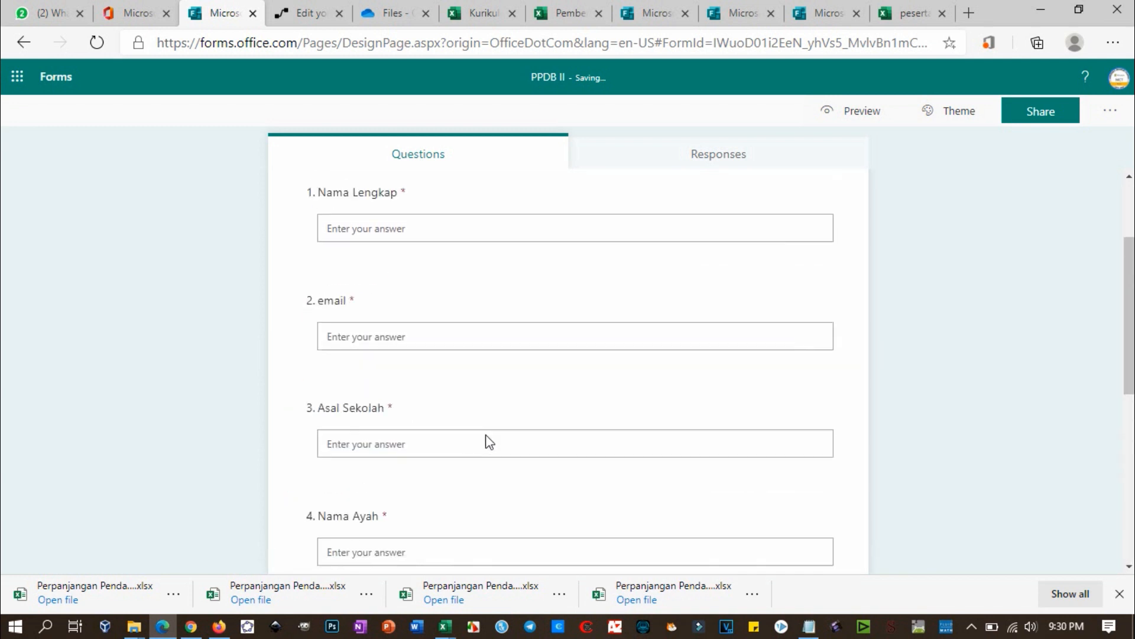
scroll(419, 355, down, 5)
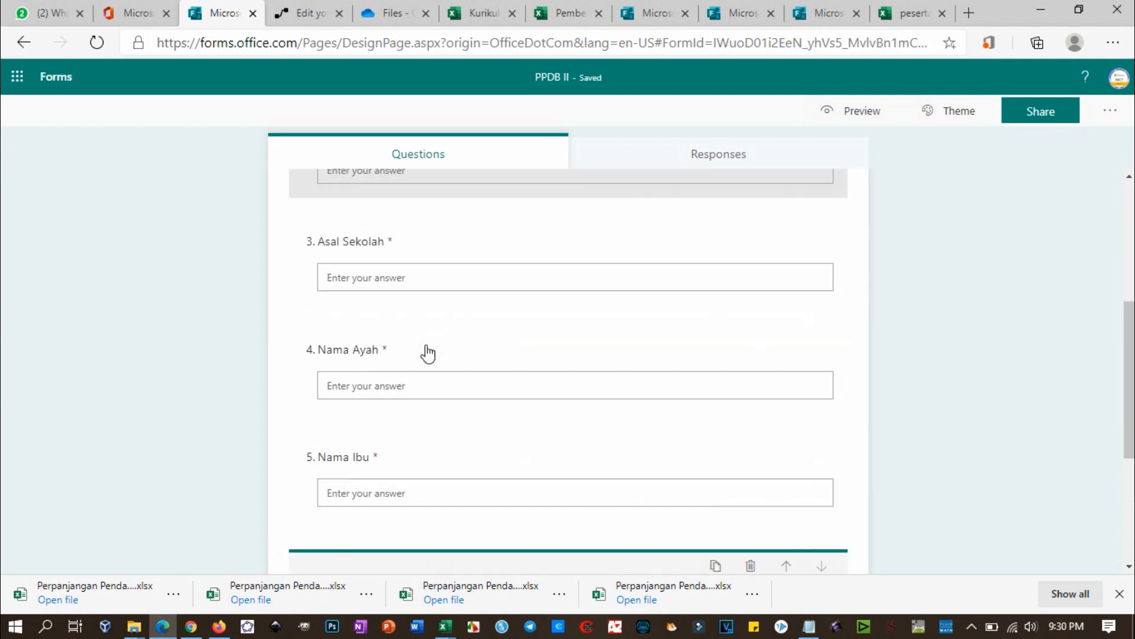
scroll(427, 353, up, 1)
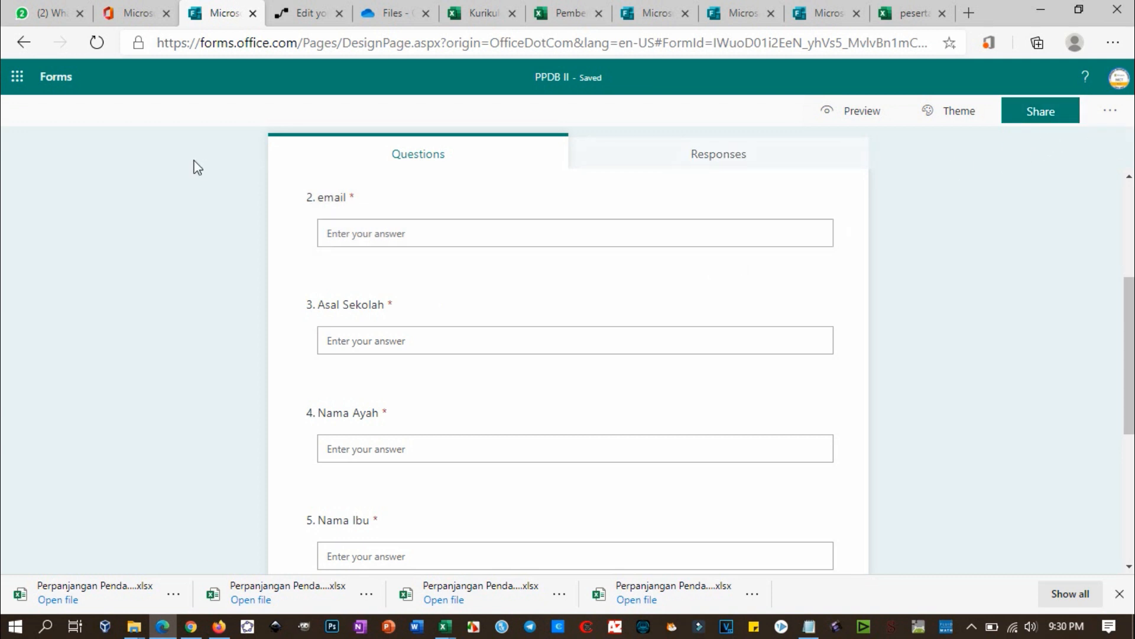
click(137, 13)
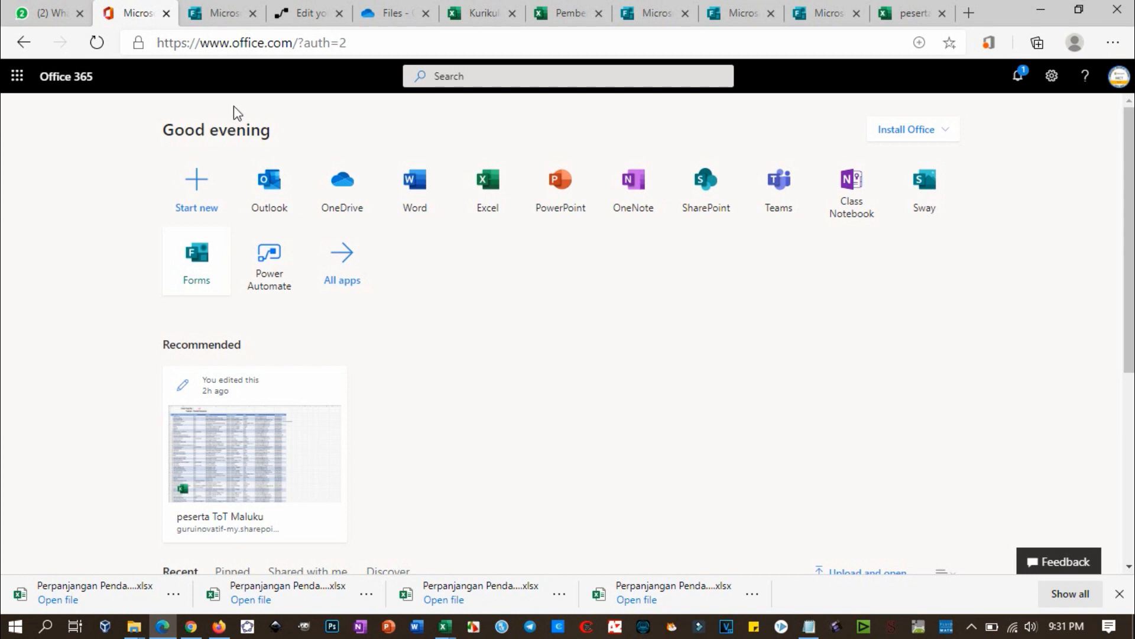
Step: Launch Power Automate from its tile on the Office 365 home page
click(280, 272)
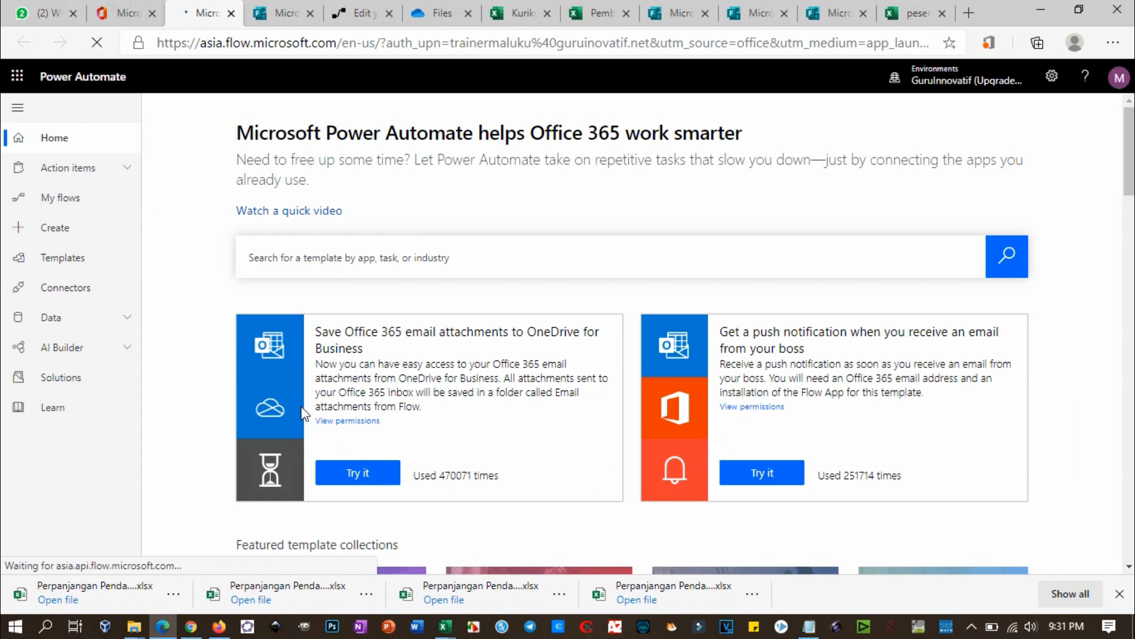
Step: Search the templates for 'forms', then narrow the search to 'forms email'
click(435, 244)
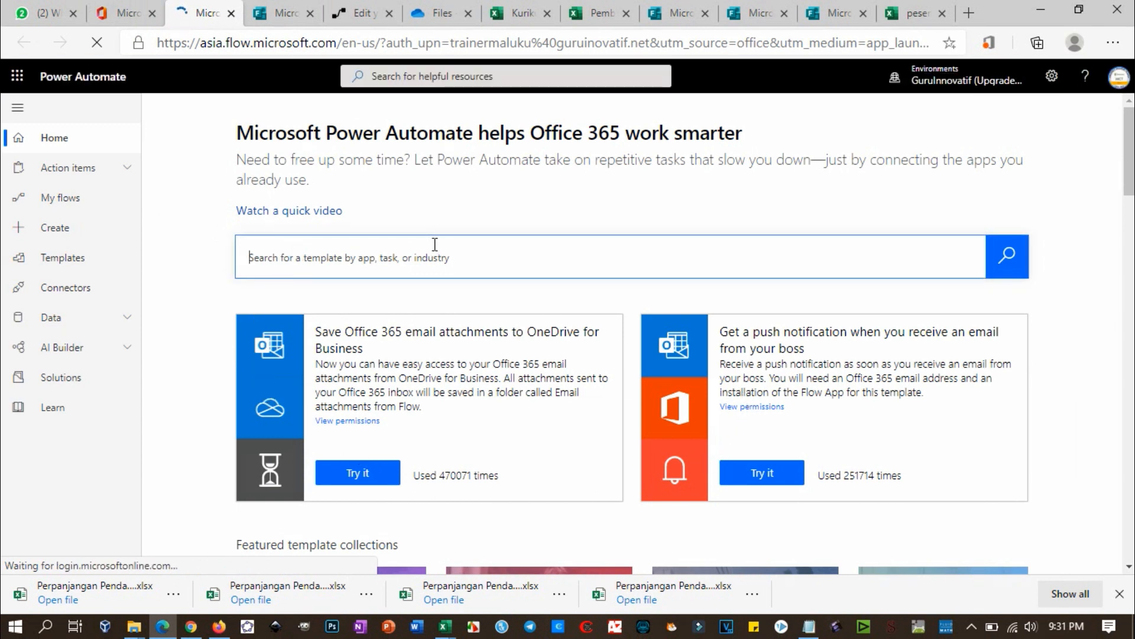
text(forms)
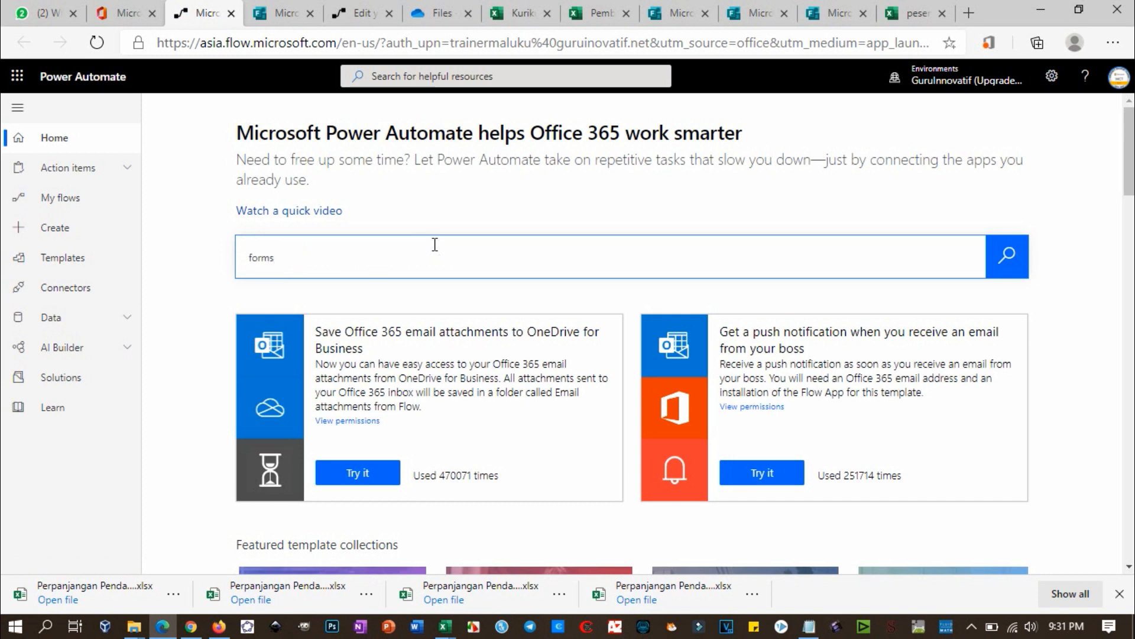
key(Return)
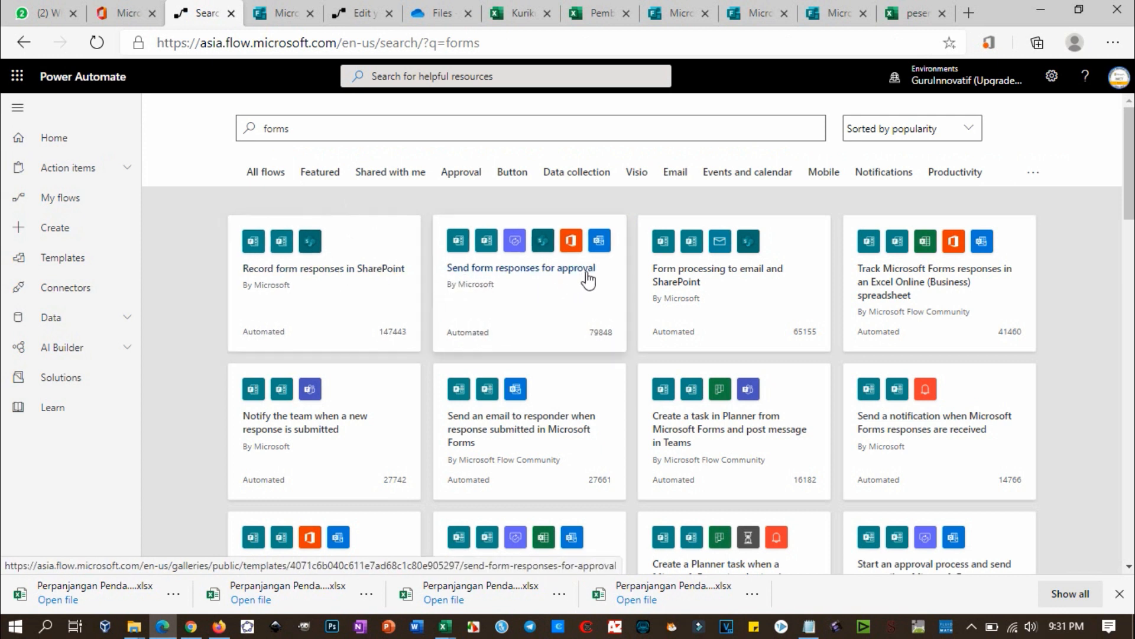
click(367, 134)
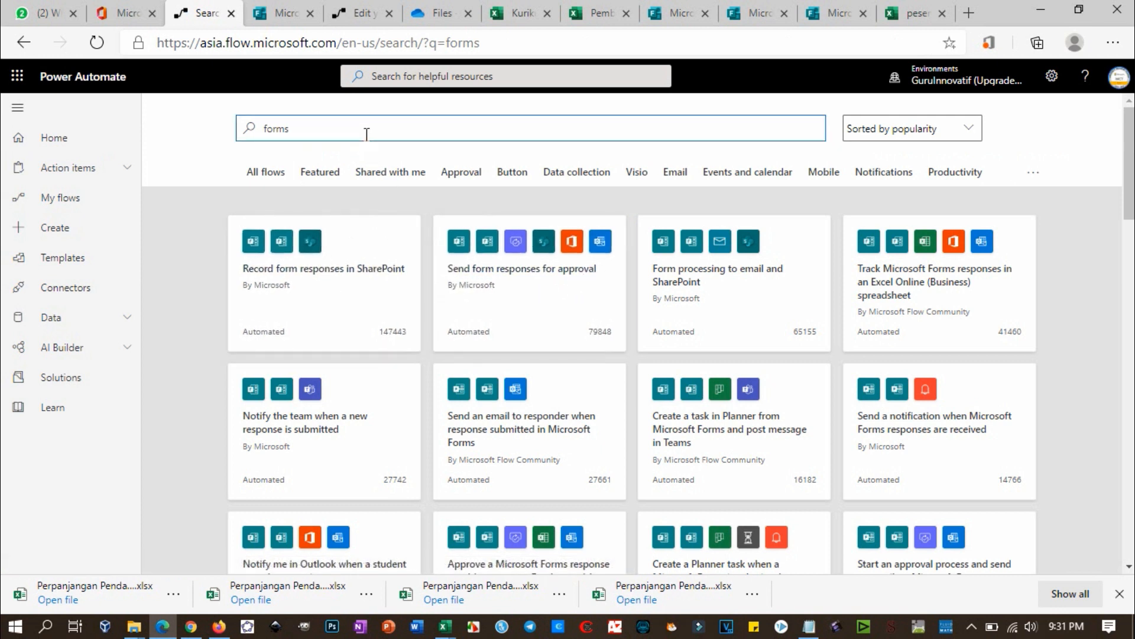
text(email)
key(Return)
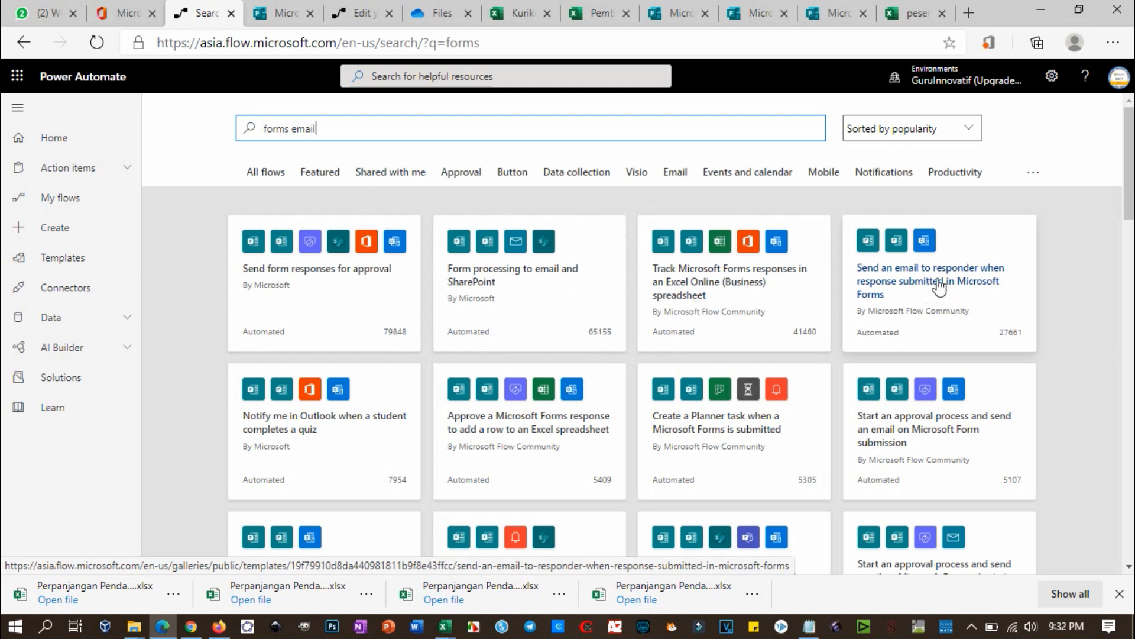
Step: Create a flow from the 'Send an email to responder when response submitted in Microsoft Forms' template
click(940, 273)
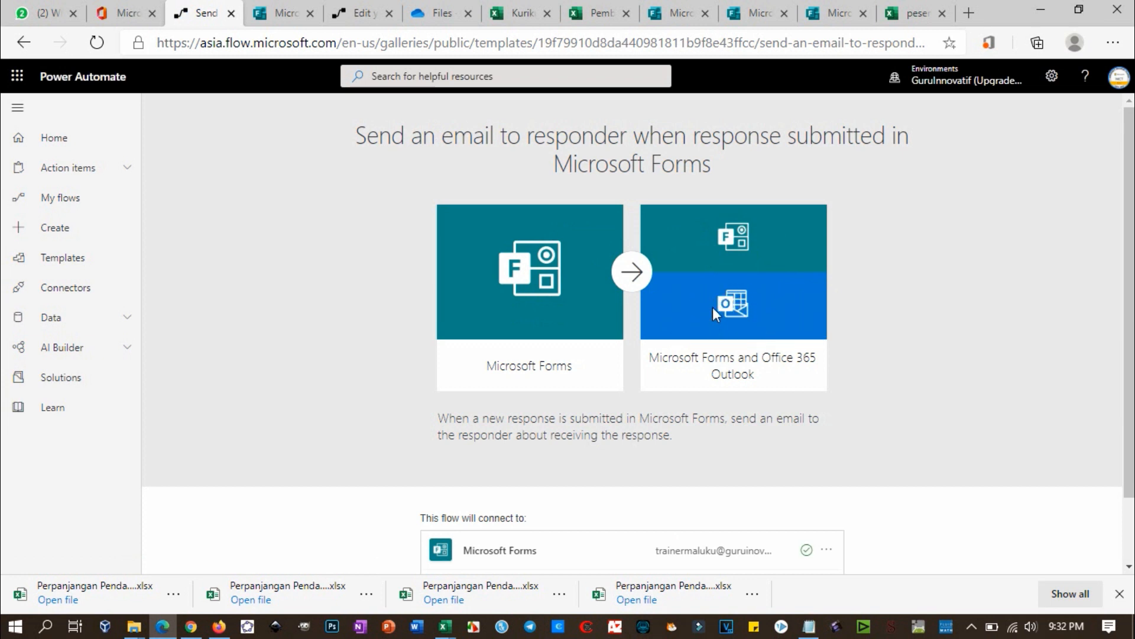
scroll(712, 307, down, 1)
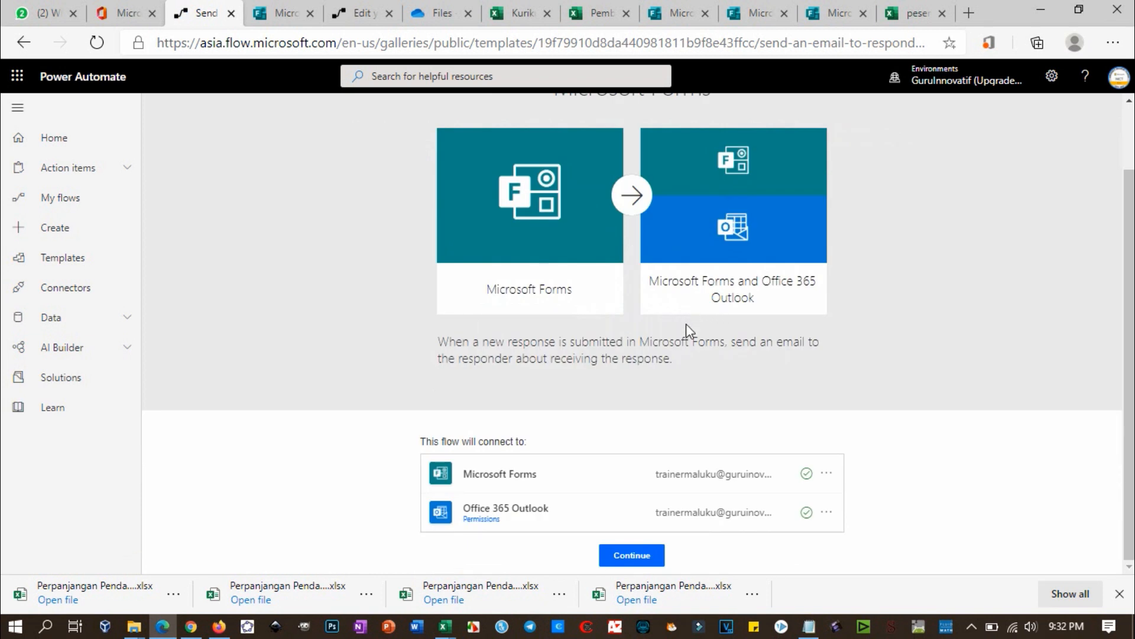
click(632, 556)
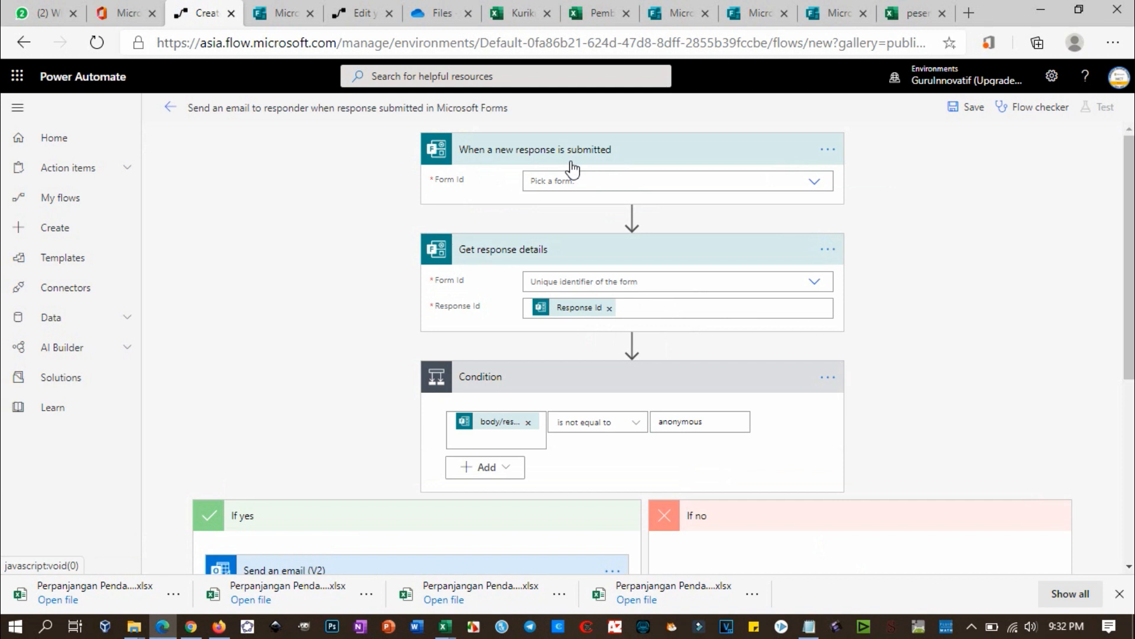
click(815, 182)
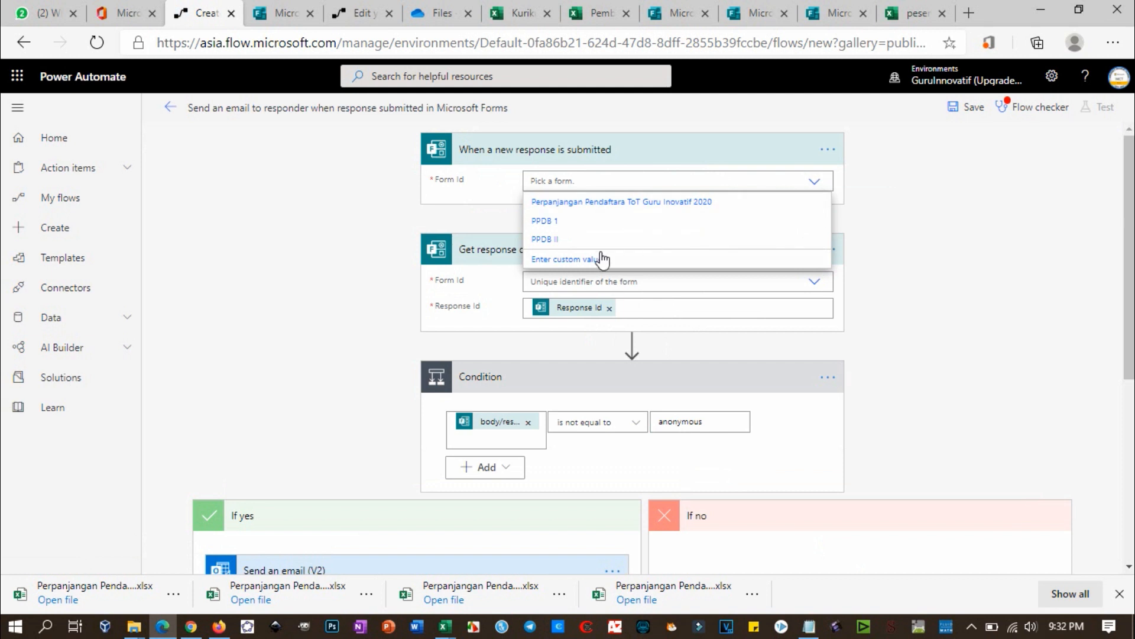
Step: Select PPDB II as the form in both the trigger and the response-details step
click(544, 238)
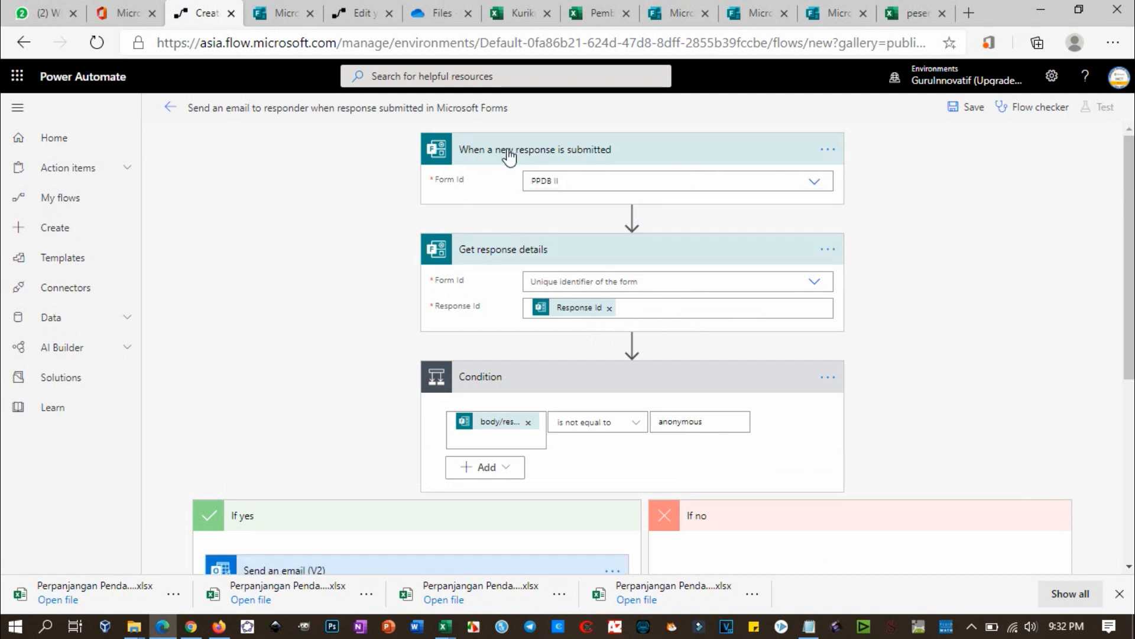
mouse_move(613, 221)
click(717, 285)
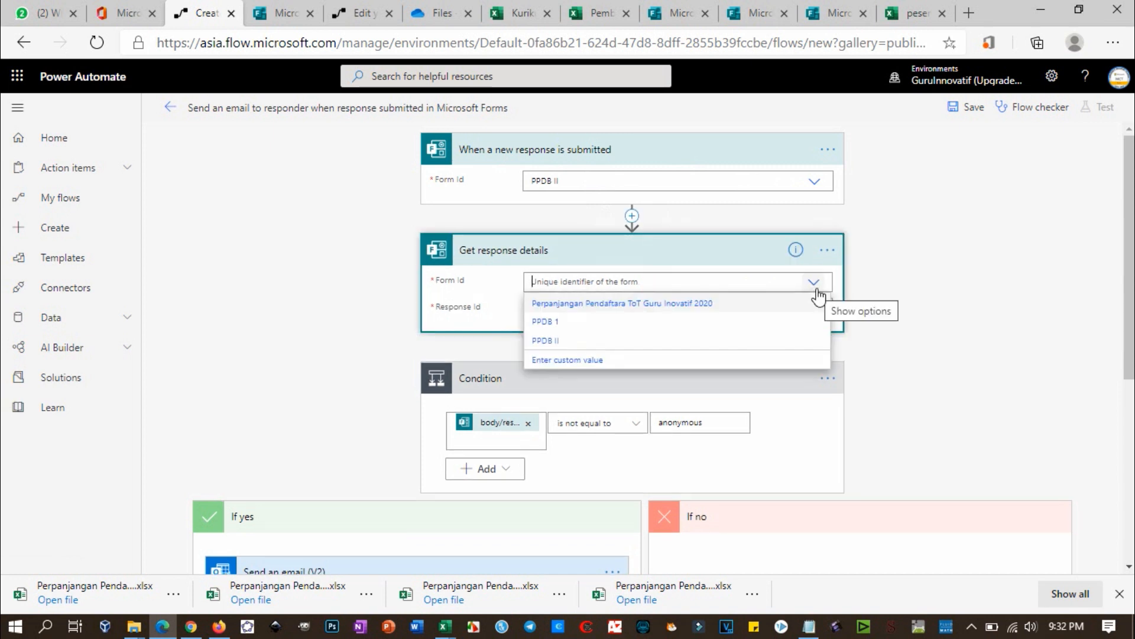
click(551, 342)
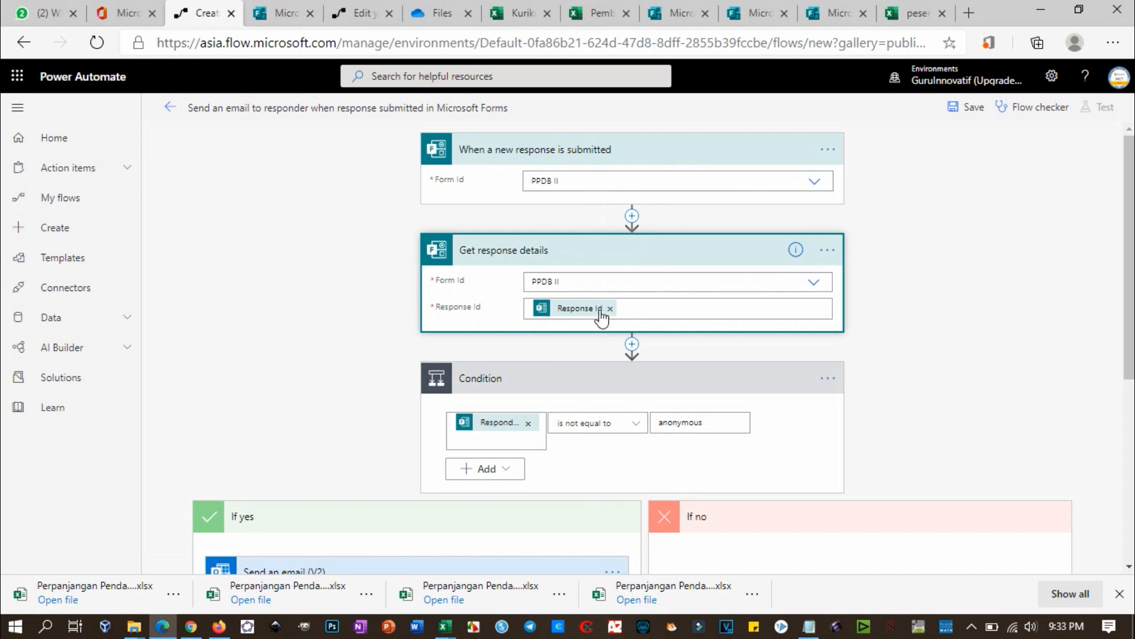
click(659, 311)
scroll(658, 311, down, 2)
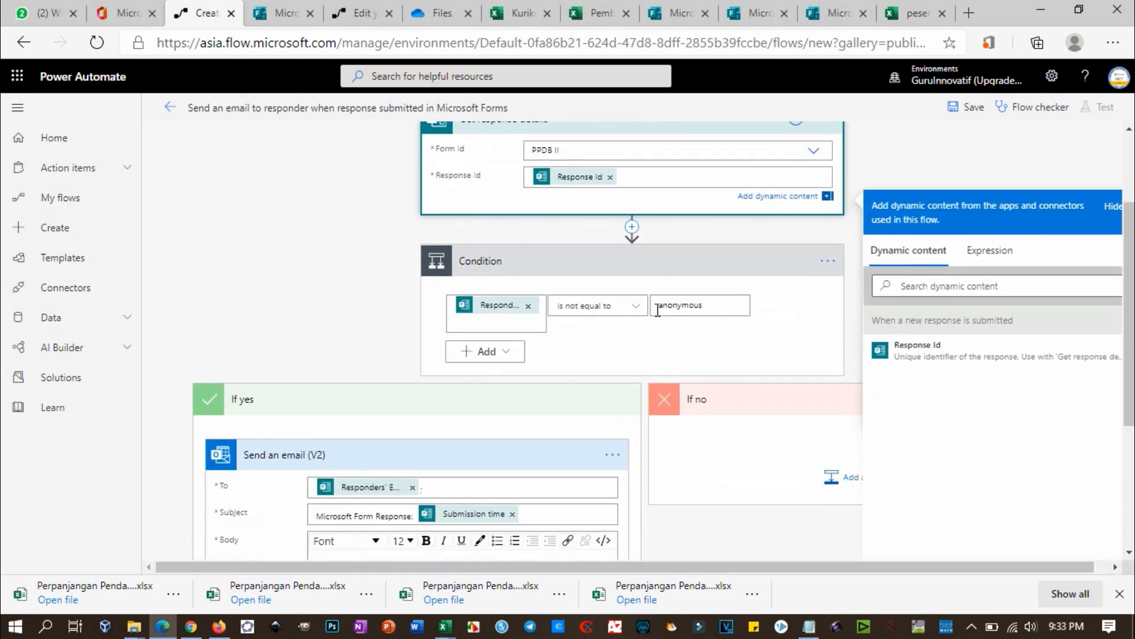
scroll(641, 207, up, 2)
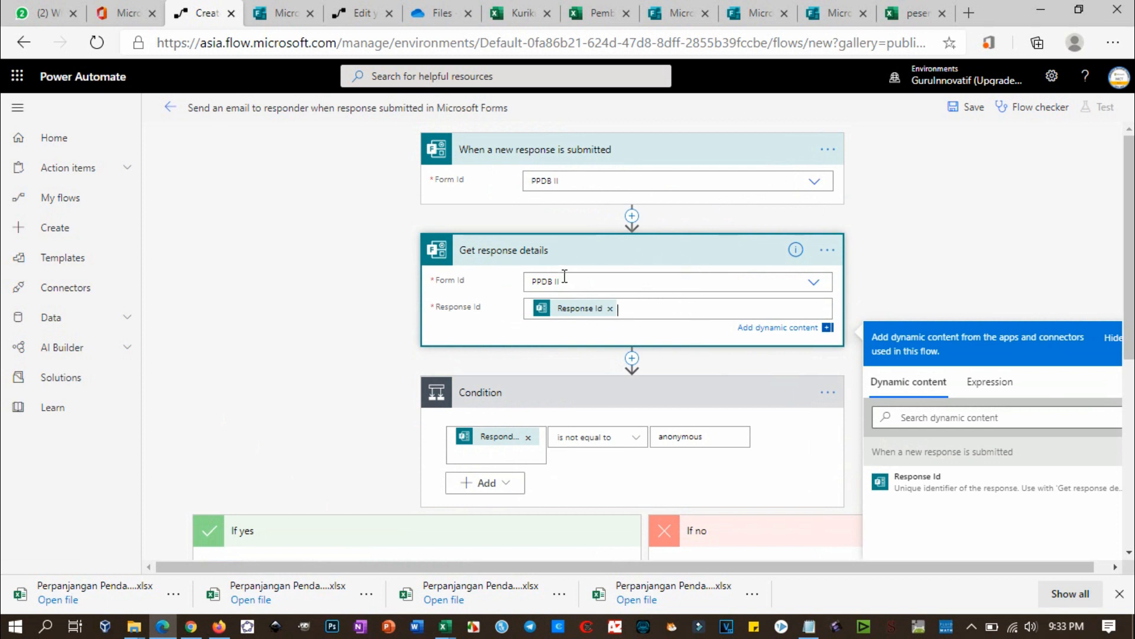
scroll(547, 242, down, 3)
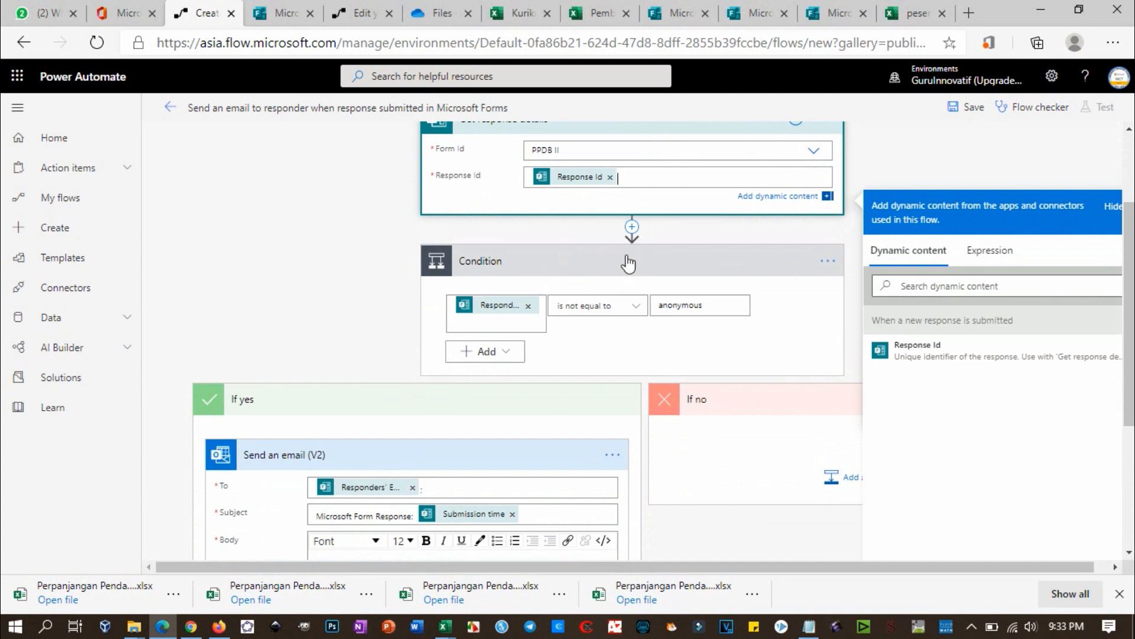
scroll(628, 264, down, 2)
Step: Delete the 'anonymous' value from the Condition's comparison box
click(598, 225)
click(706, 226)
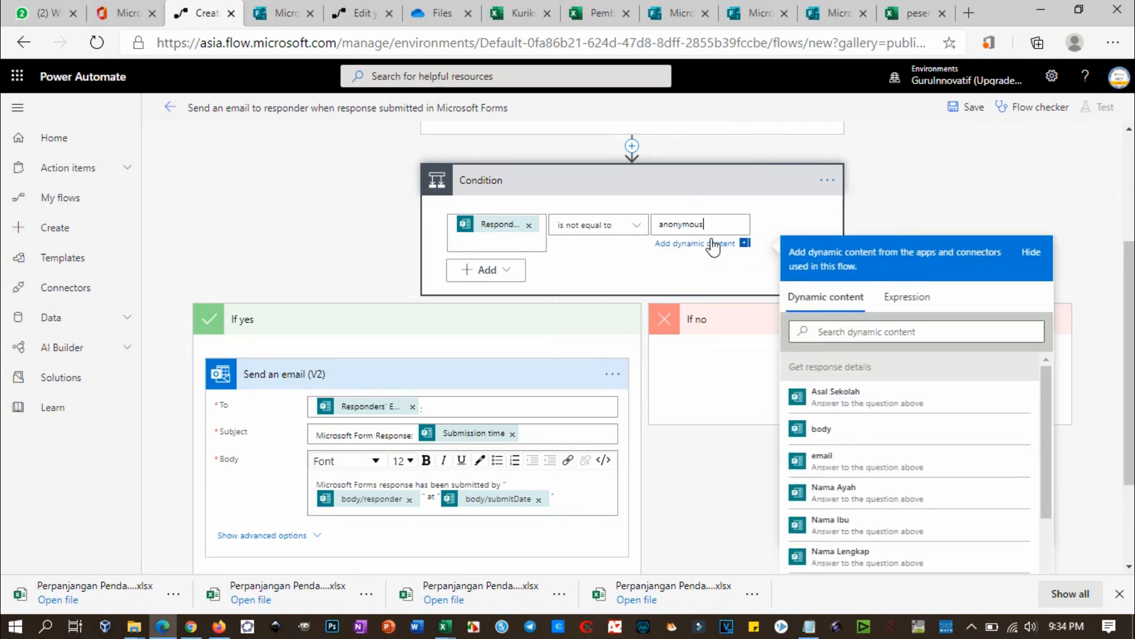
scroll(714, 244, down, 1)
scroll(714, 244, up, 2)
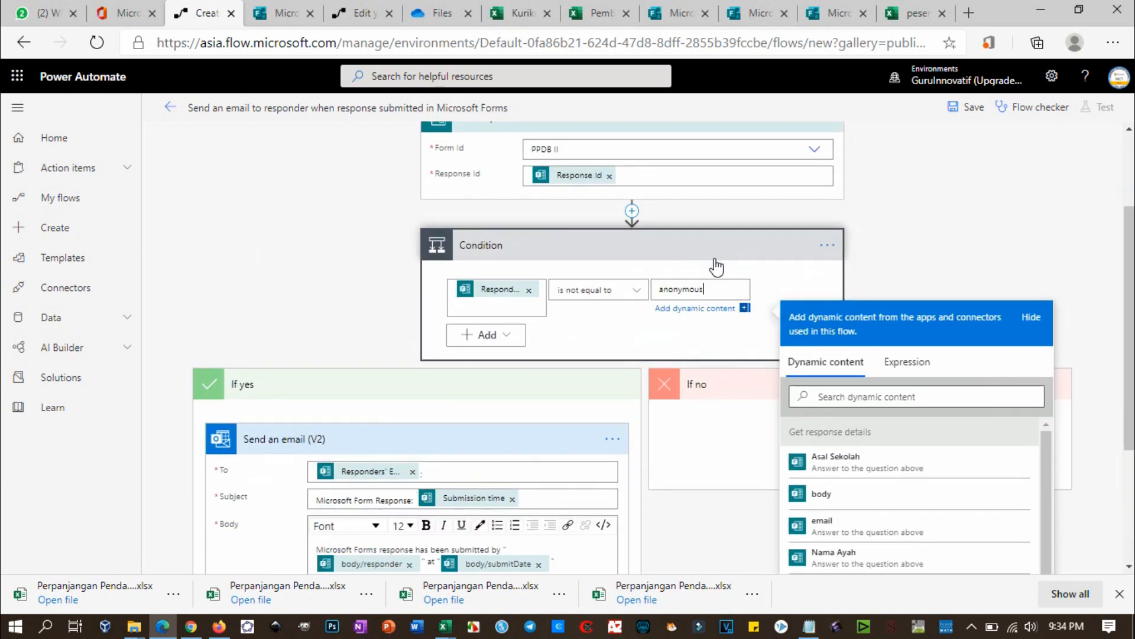
click(613, 271)
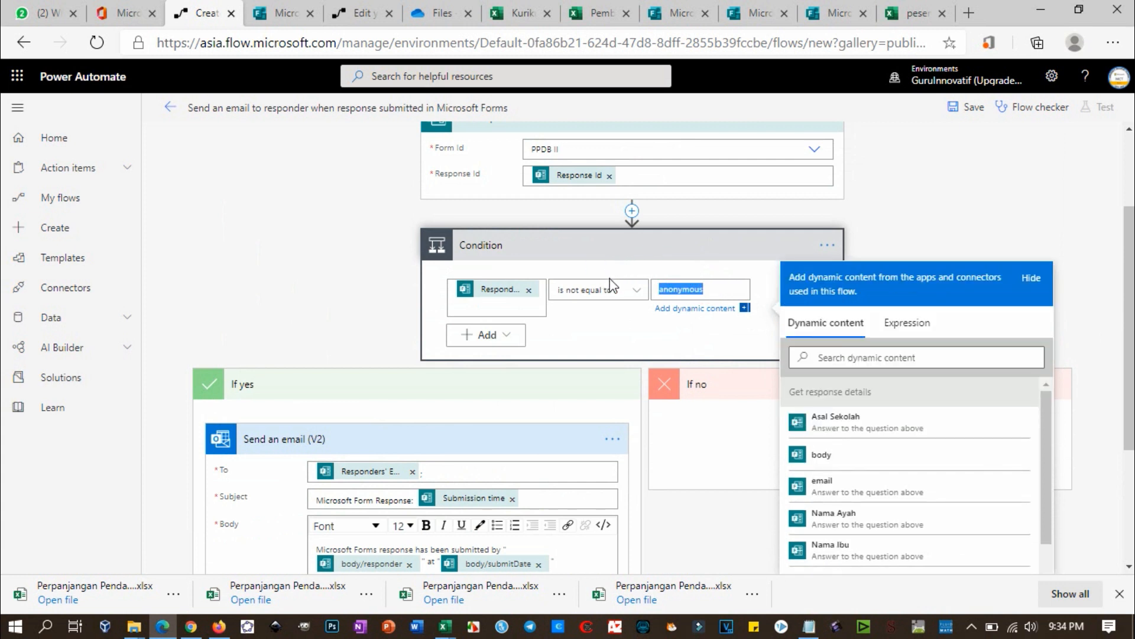
key(BackSpace)
click(599, 336)
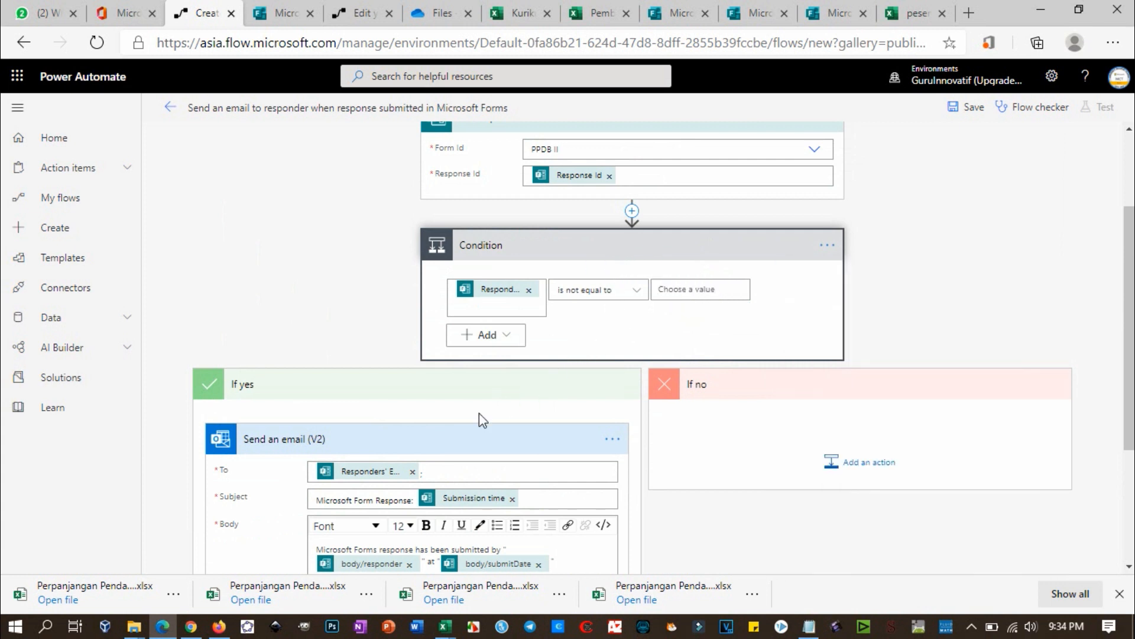
Step: Remove the Responders' Email token from the email's To field, then go to the PPDB II form
scroll(381, 476, down, 2)
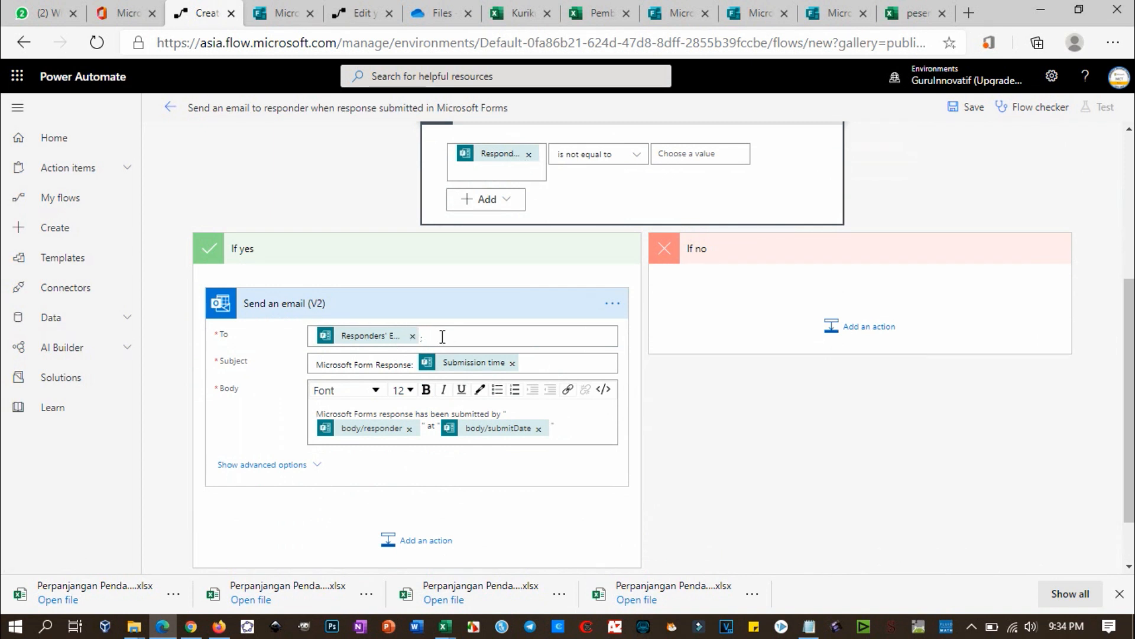
scroll(468, 331, down, 1)
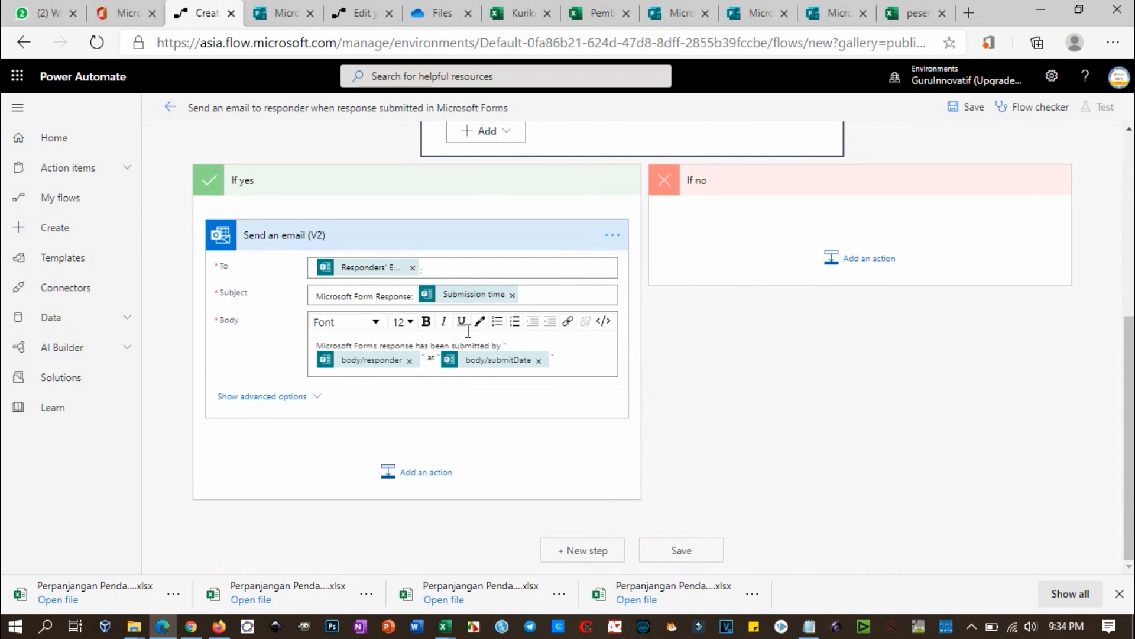
click(474, 273)
click(413, 290)
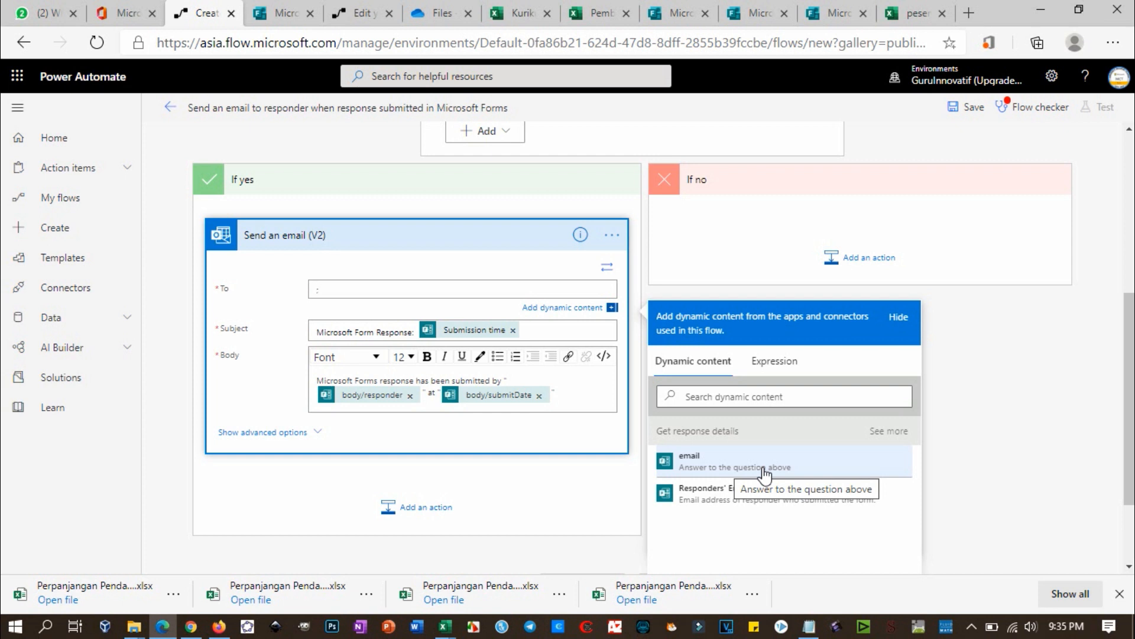
click(765, 473)
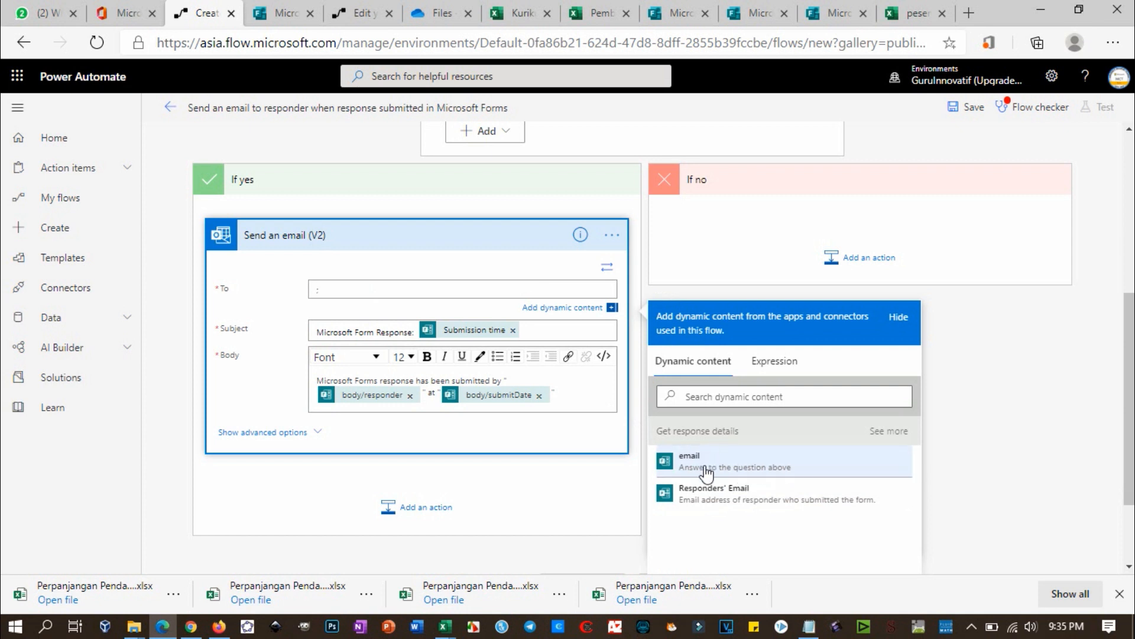
click(278, 13)
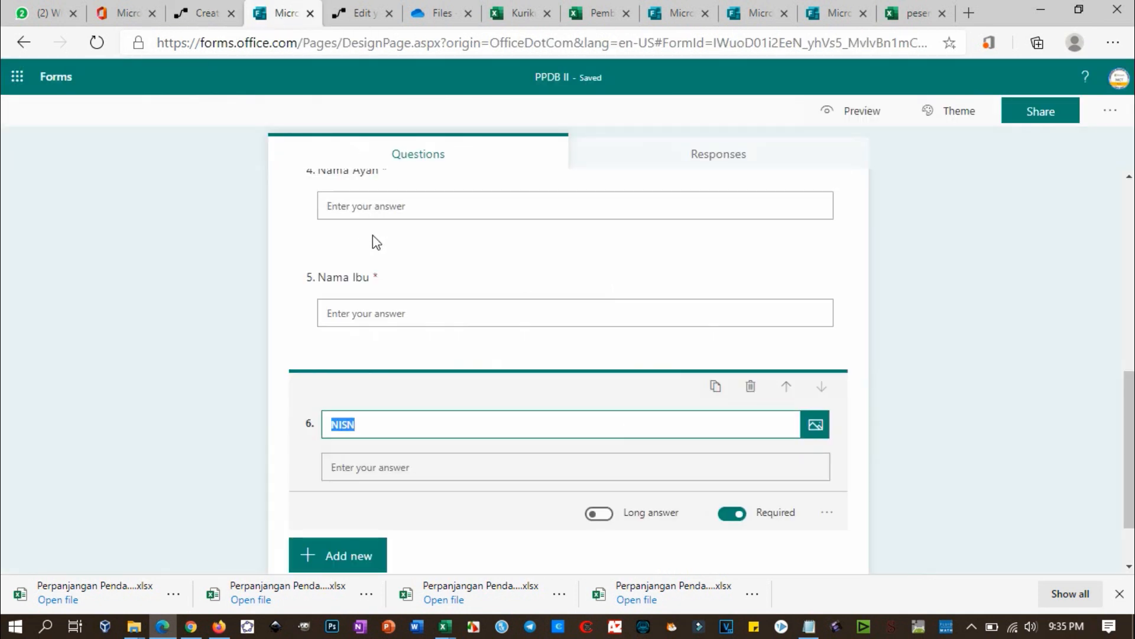
Step: Check the PPDB II form's email question at the top, then return to the flow
scroll(385, 255, up, 8)
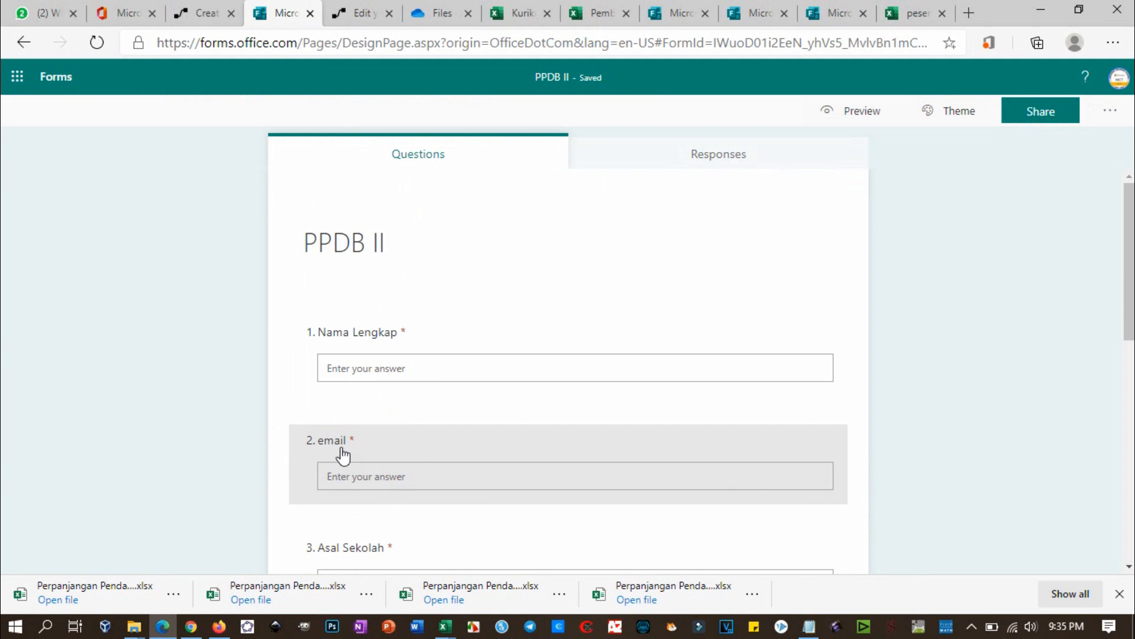
click(216, 18)
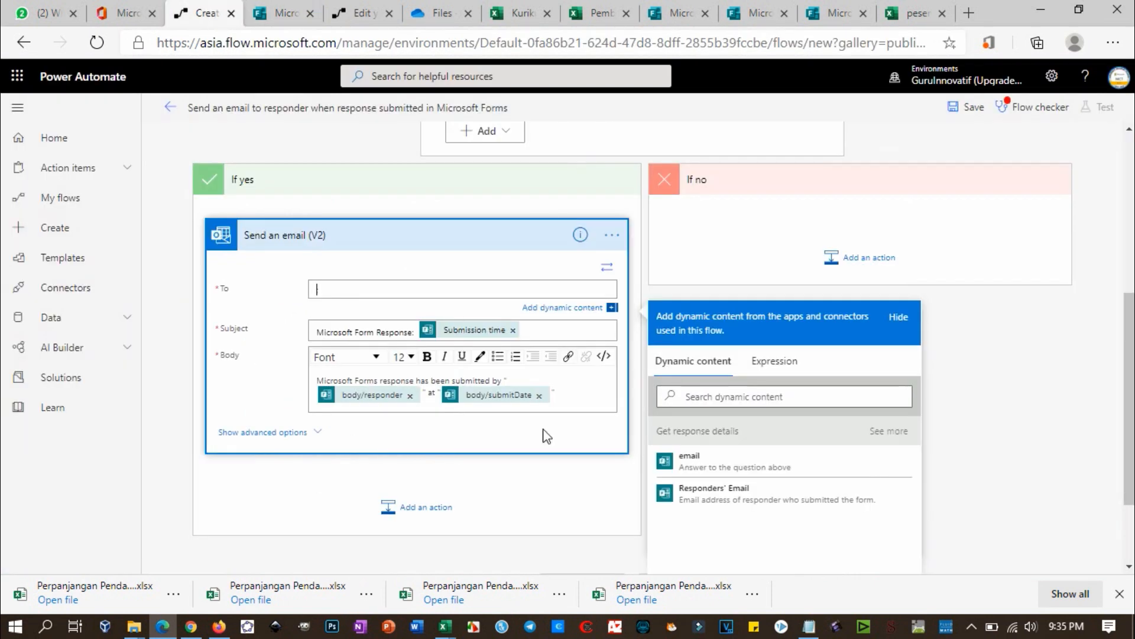
Step: Address the email to the form's email answer with subject 'Konfirmasi Pendaftaran PPDB atas nama' plus Nama Lengkap
click(686, 469)
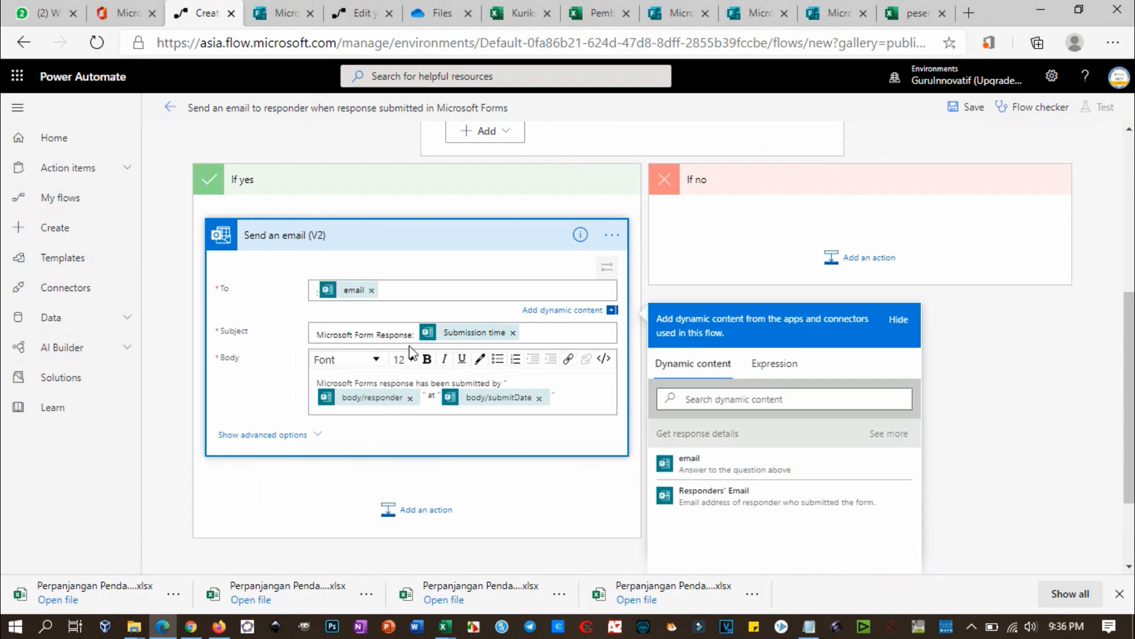
click(390, 334)
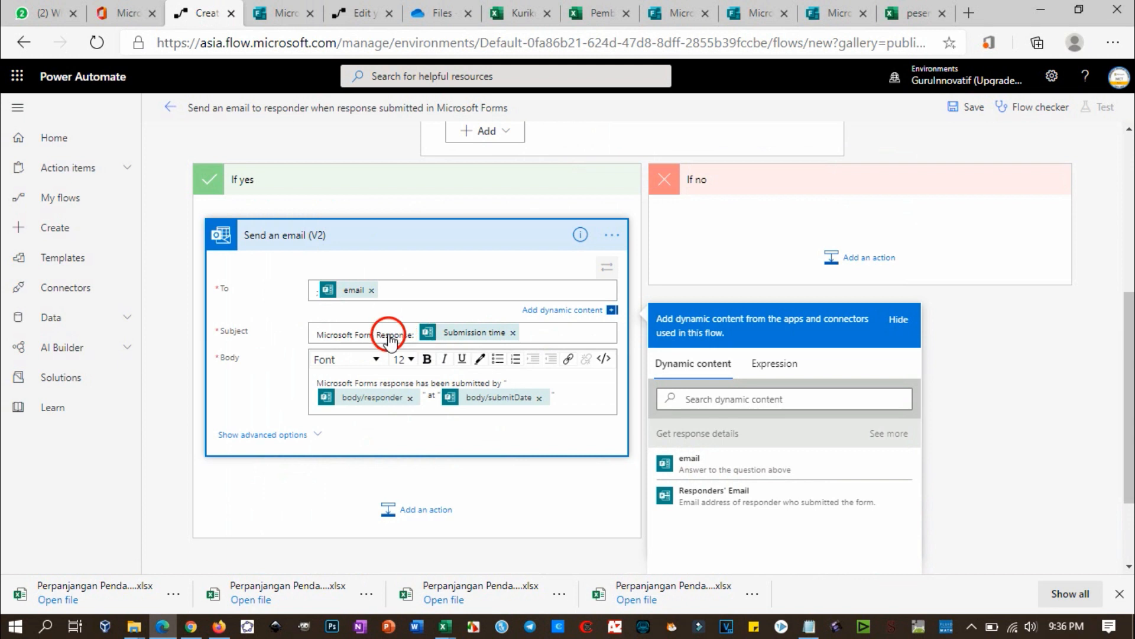
click(538, 294)
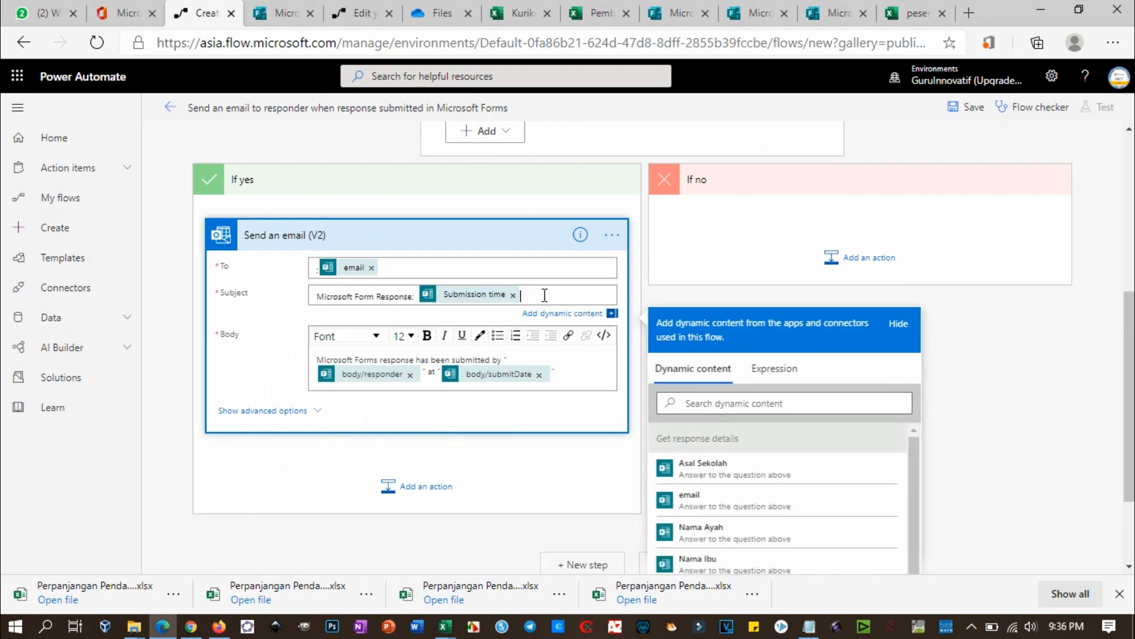
key(BackSpace)
key(BackSpace)
key(BackSpace)
key(BackSpace)
key(BackSpace)
key(BackSpace)
key(BackSpace)
key(BackSpace)
key(BackSpace)
key(BackSpace)
key(BackSpace)
key(BackSpace)
key(BackSpace)
key(BackSpace)
key(BackSpace)
key(BackSpace)
key(BackSpace)
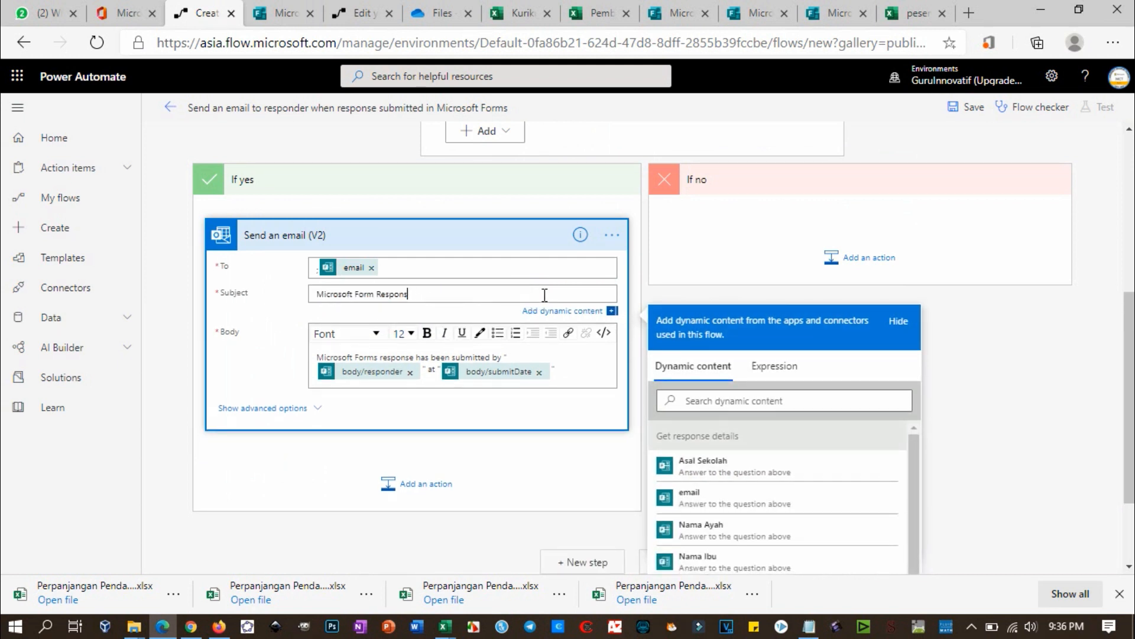
key(BackSpace)
key(BackSpace)
key(BackSpace)
key(BackSpace)
key(BackSpace)
key(BackSpace)
key(BackSpace)
key(BackSpace)
key(BackSpace)
text(Konfirmasi Pendaftaran PPDB atas)
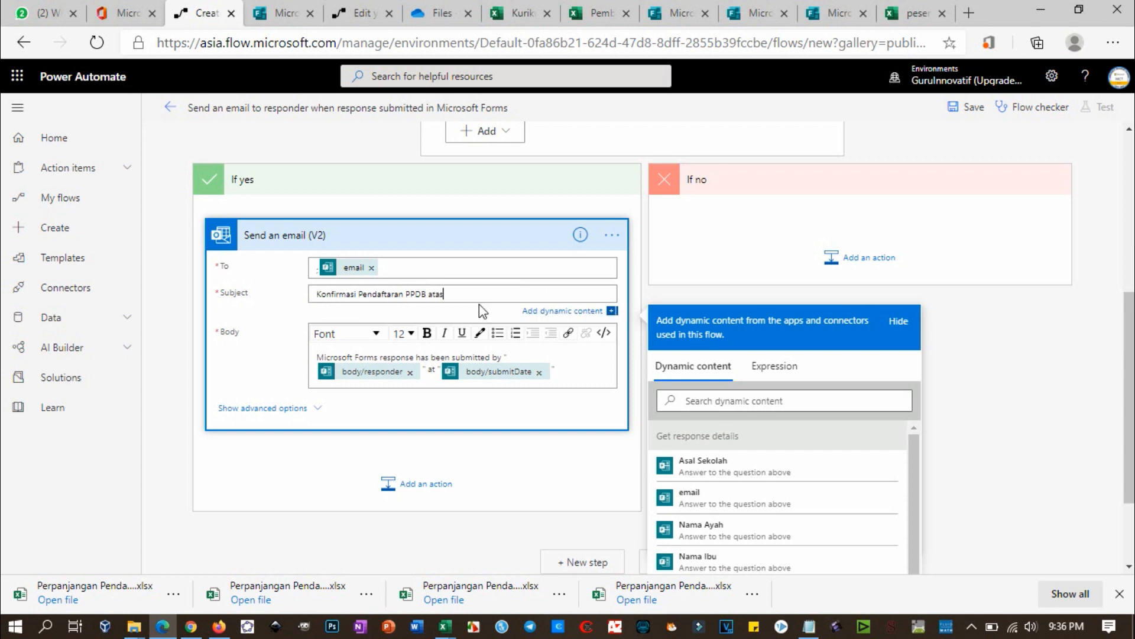
text( nama)
scroll(750, 520, down, 2)
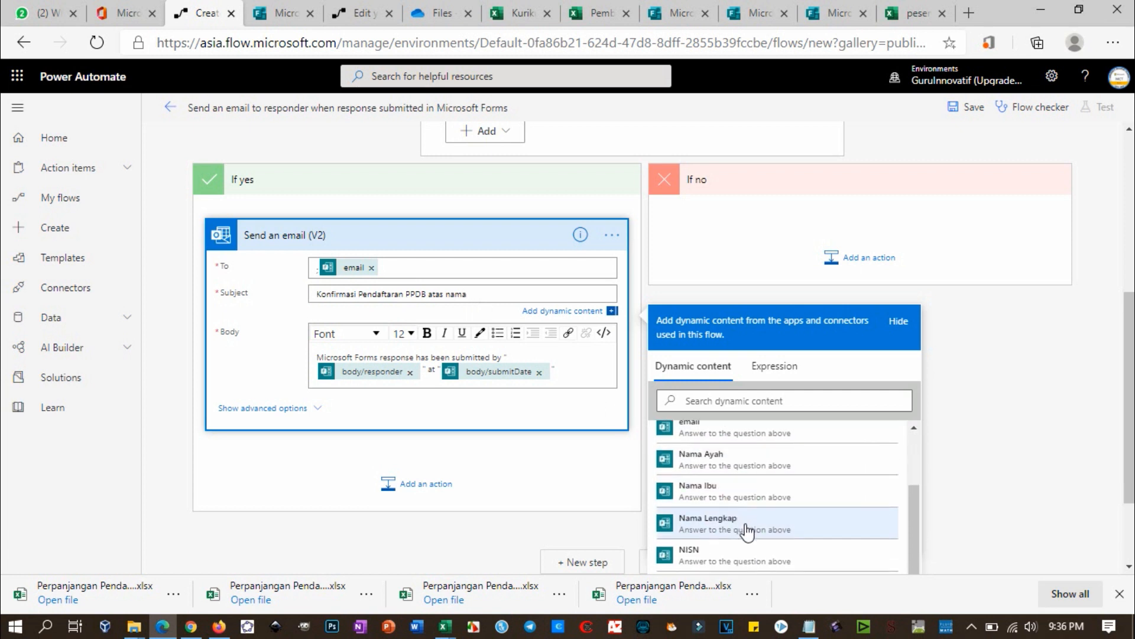
scroll(748, 535, down, 1)
click(748, 454)
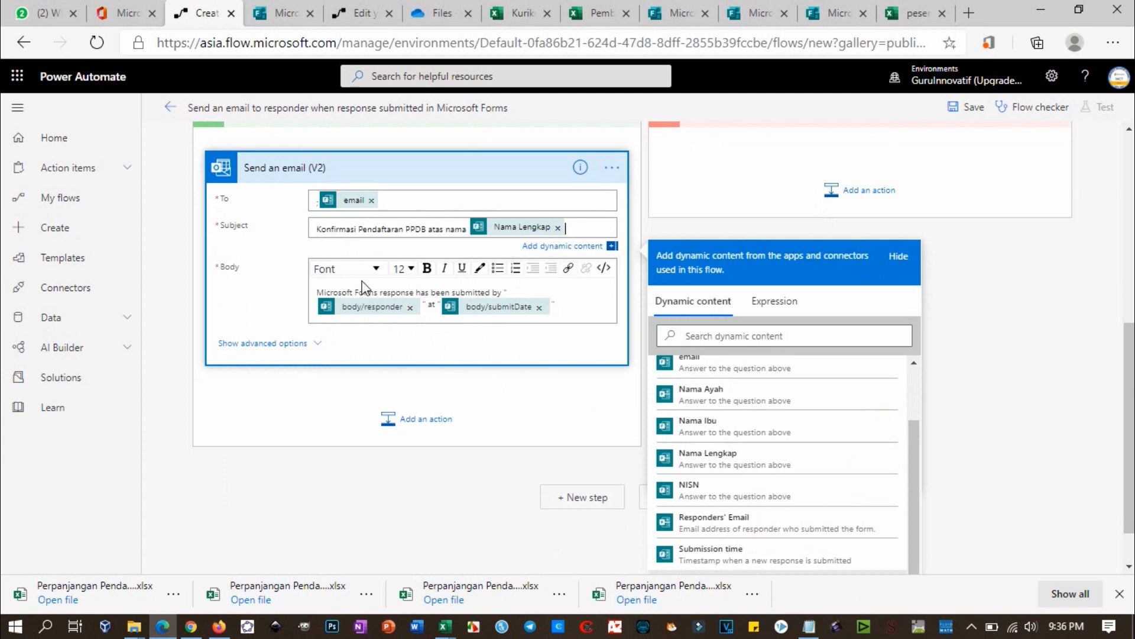
Step: Delete the default email body text
click(565, 306)
drag(559, 307, 327, 294)
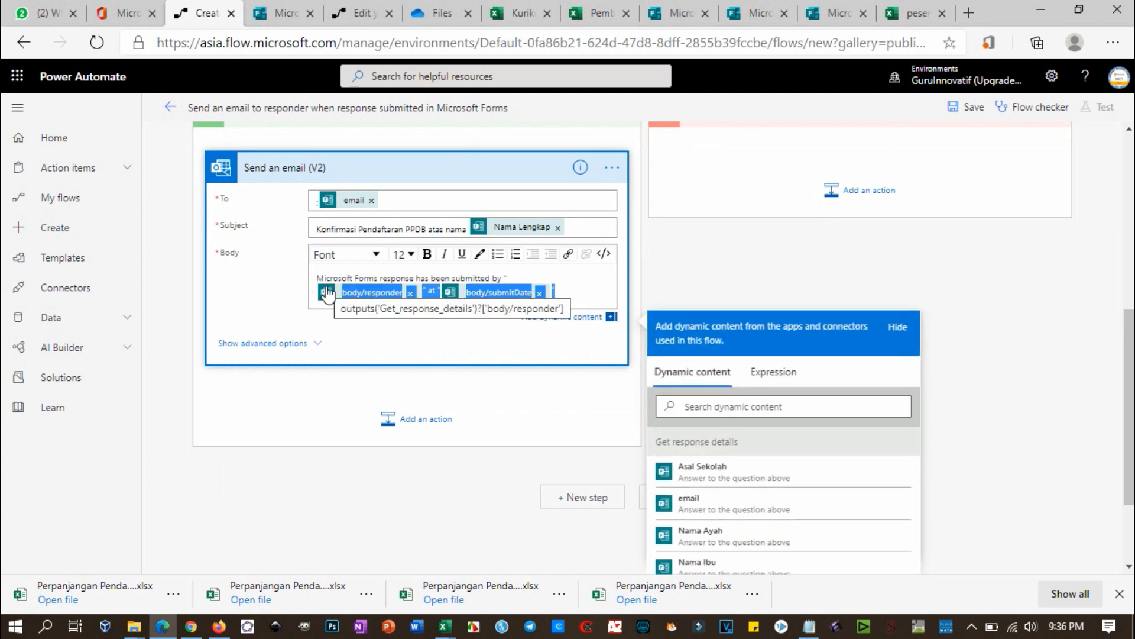
key(BackSpace)
key(BackSpace)
key(BackSpace)
key(BackSpace)
key(BackSpace)
key(BackSpace)
key(BackSpace)
key(BackSpace)
key(BackSpace)
key(BackSpace)
key(BackSpace)
key(BackSpace)
key(BackSpace)
key(BackSpace)
key(BackSpace)
key(BackSpace)
key(BackSpace)
key(BackSpace)
key(BackSpace)
key(BackSpace)
key(BackSpace)
key(BackSpace)
key(BackSpace)
key(BackSpace)
key(BackSpace)
key(BackSpace)
key(BackSpace)
key(BackSpace)
key(BackSpace)
key(BackSpace)
key(BackSpace)
key(BackSpace)
key(BackSpace)
key(BackSpace)
key(BackSpace)
key(BackSpace)
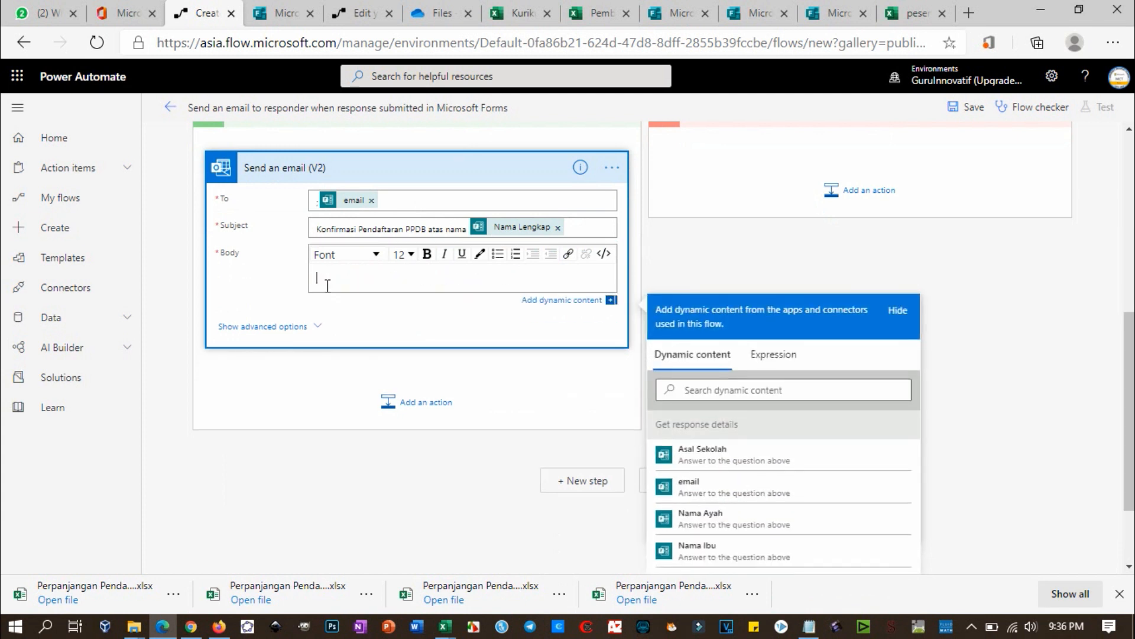
Step: Open the body with 'Terima kasih, Bapak' followed by the Nama Ayah answer
text(Terima kasih, Bapak/Ibu)
scroll(751, 473, down, 2)
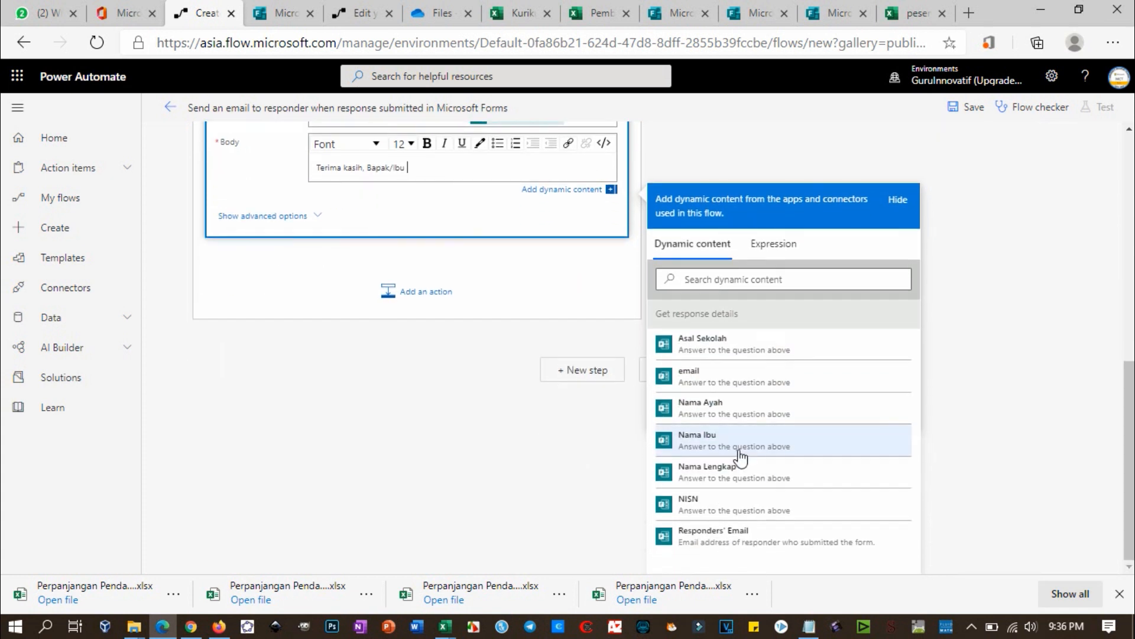
click(731, 412)
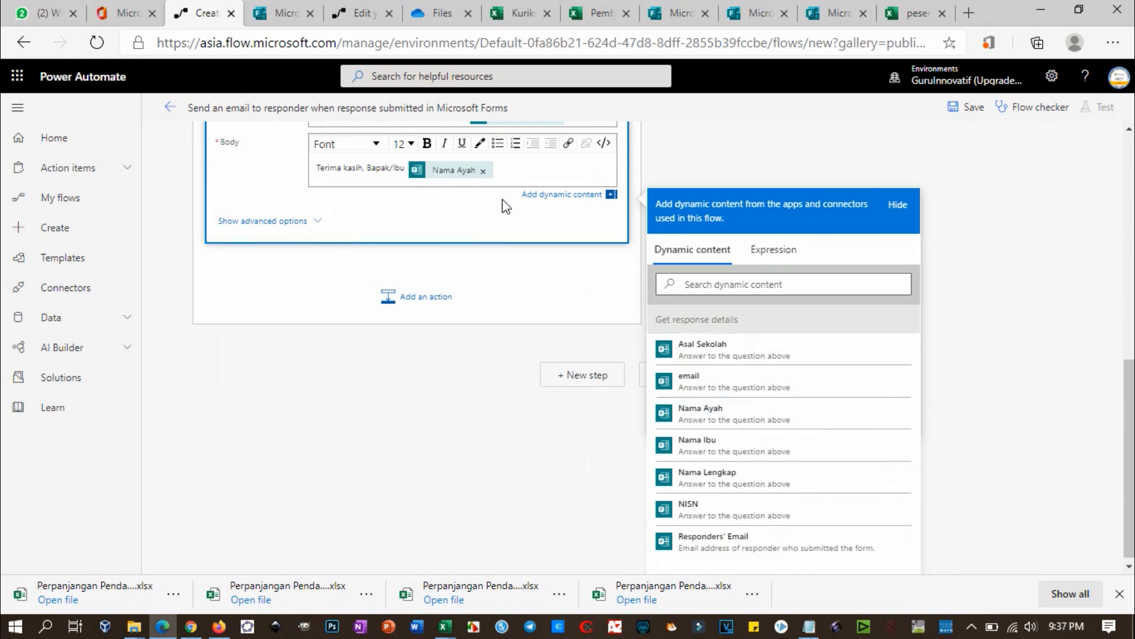
key(BackSpace)
key(BackSpace)
key(BackSpace)
key(BackSpace)
key(BackSpace)
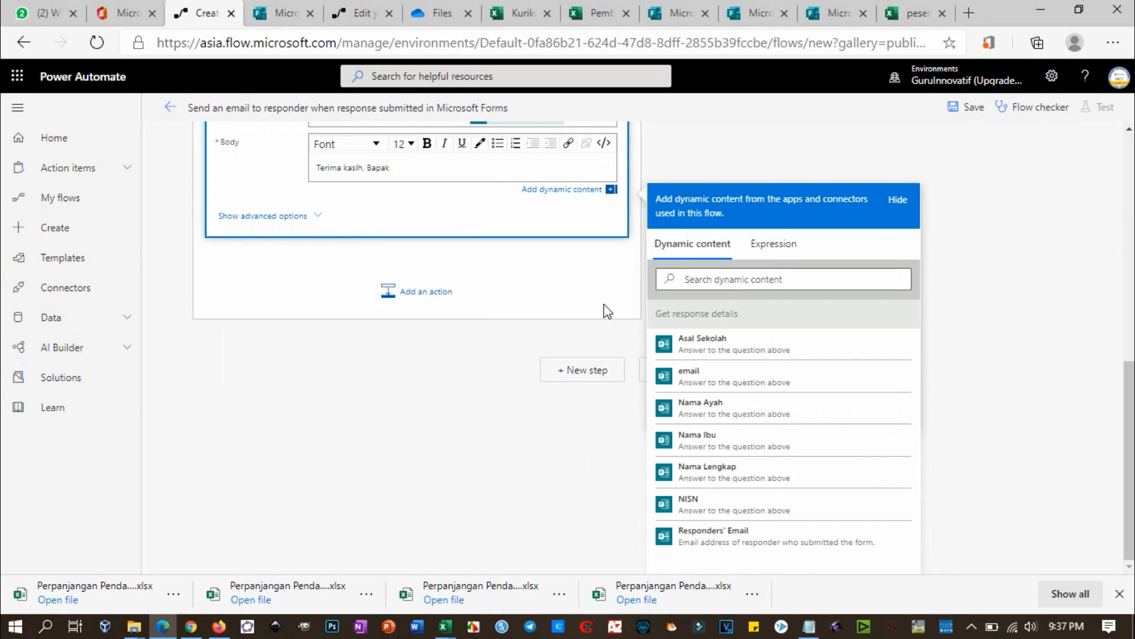
click(763, 407)
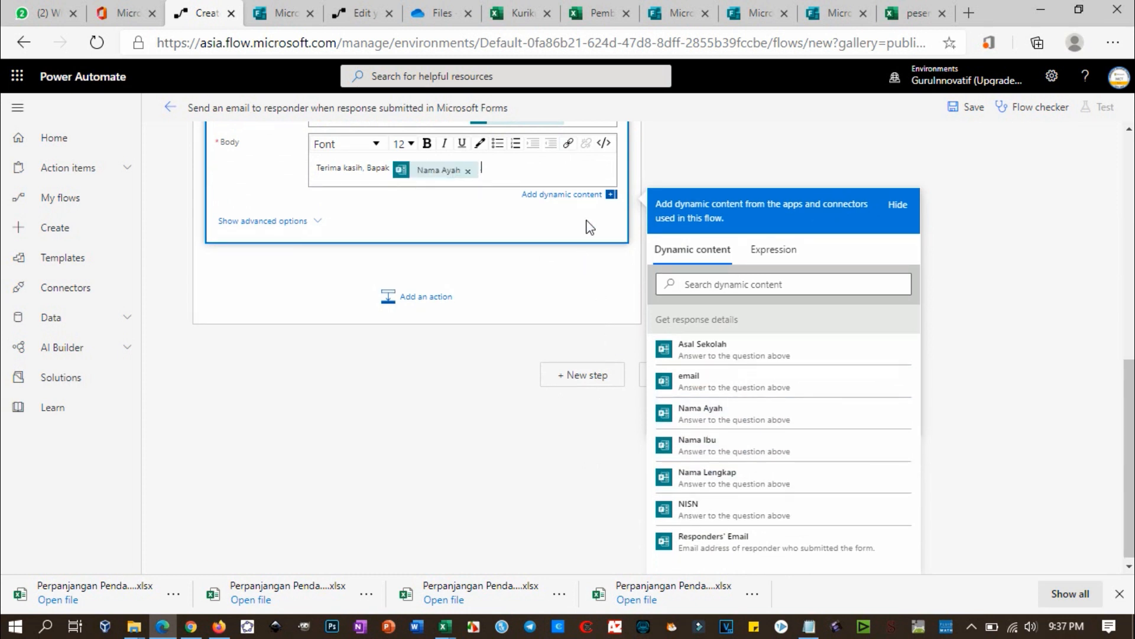
key(Return)
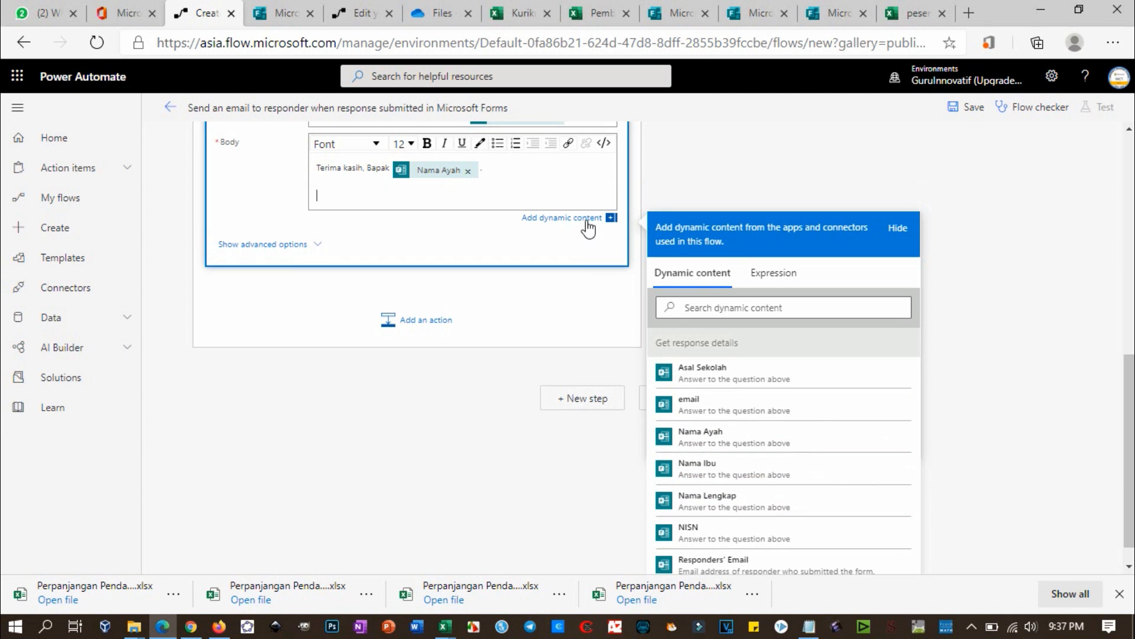
Step: Add 'Data Ananda [Nama Lengkap] sudah kami terima dengan rincian sebagai berikut:'
text(Data Ananda)
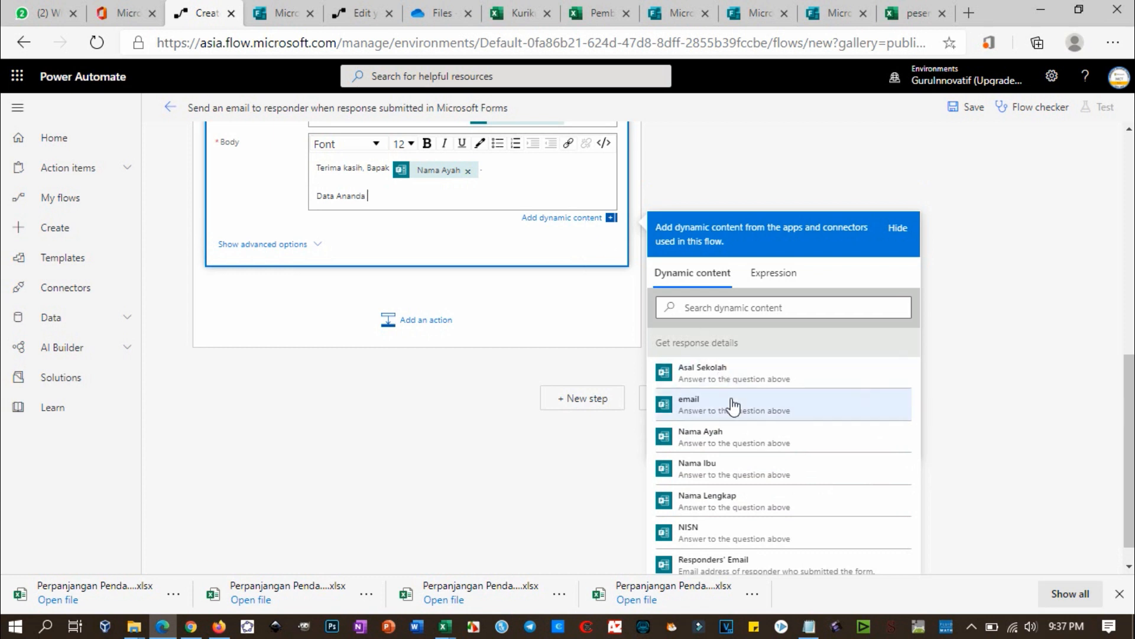
click(727, 500)
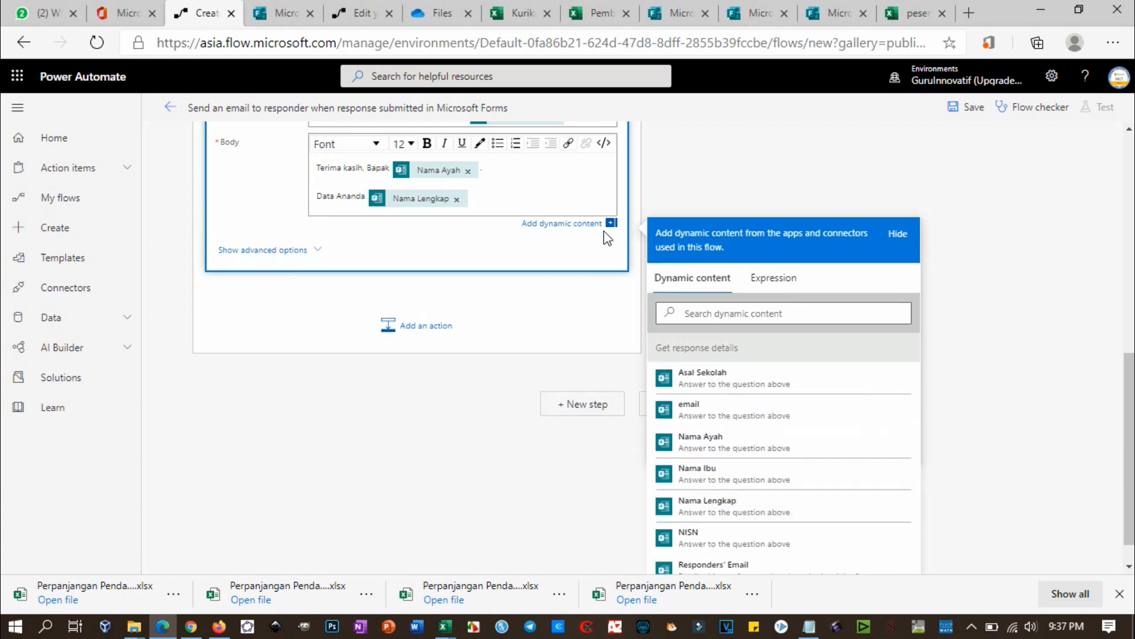
text(sudah kami terima.)
key(BackSpace)
text(den)
text(gan)
text( de)
key(BackSpace)
key(BackSpace)
text(rincian se)
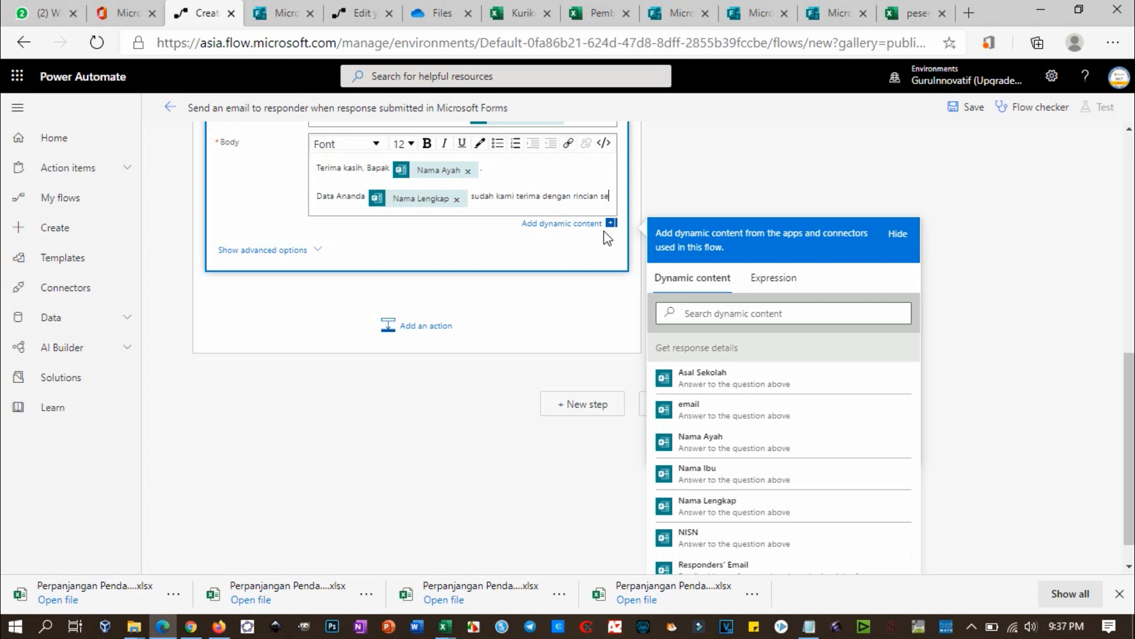
text(bagai berikut:)
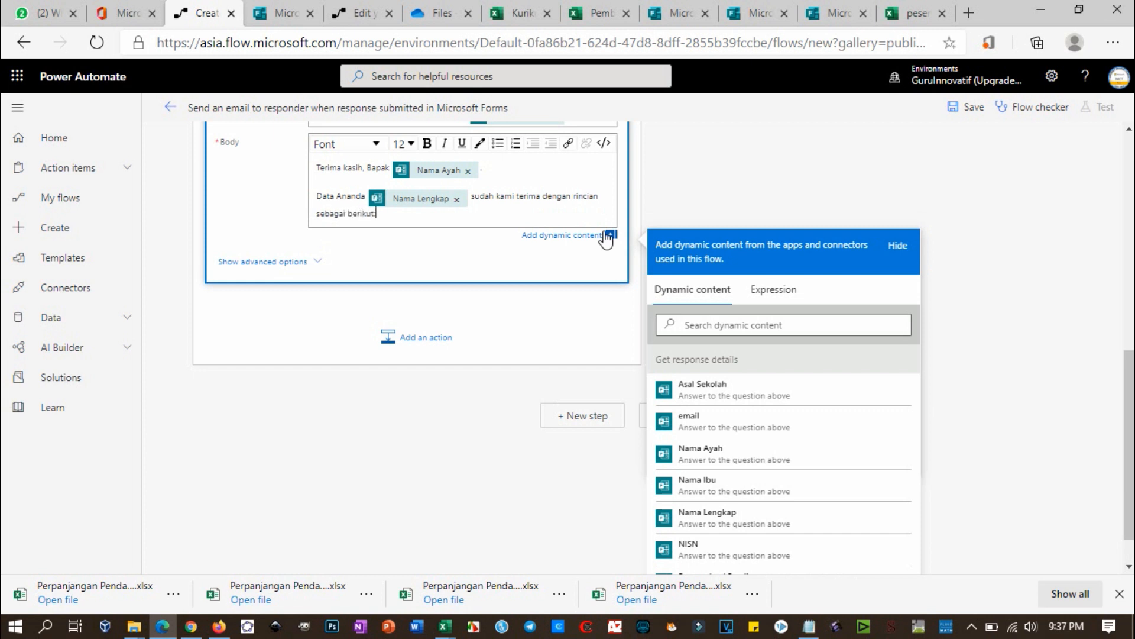
key(Return)
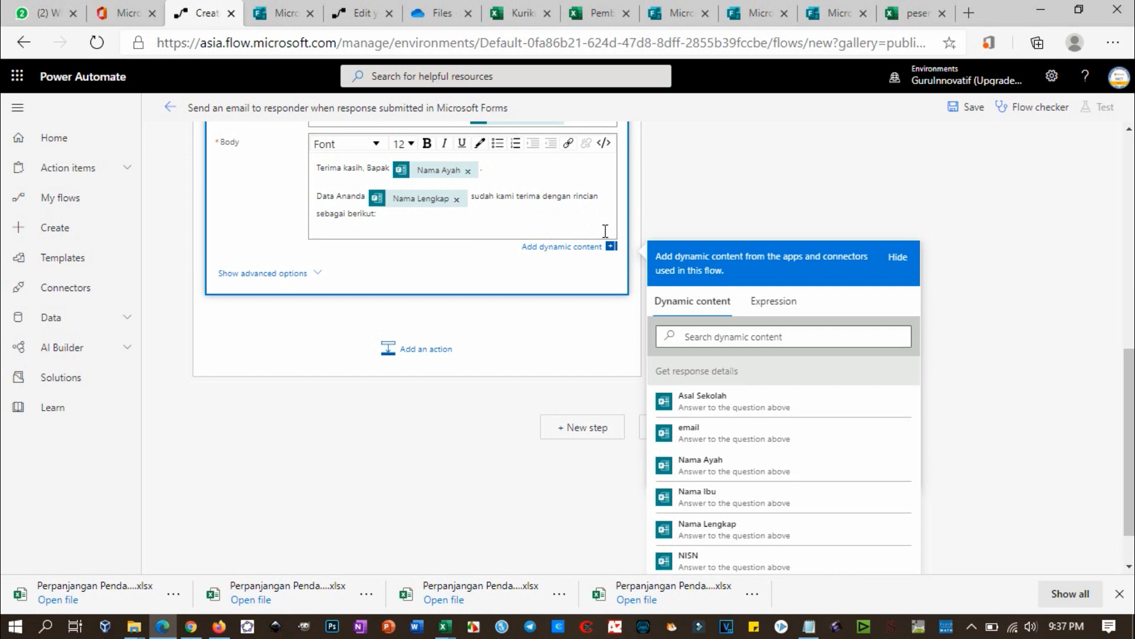
Step: List 'Sekolah asal' with the Asal Sekolah answer and the NISN line with the NISN answer
text(Sekolah asal)
click(740, 405)
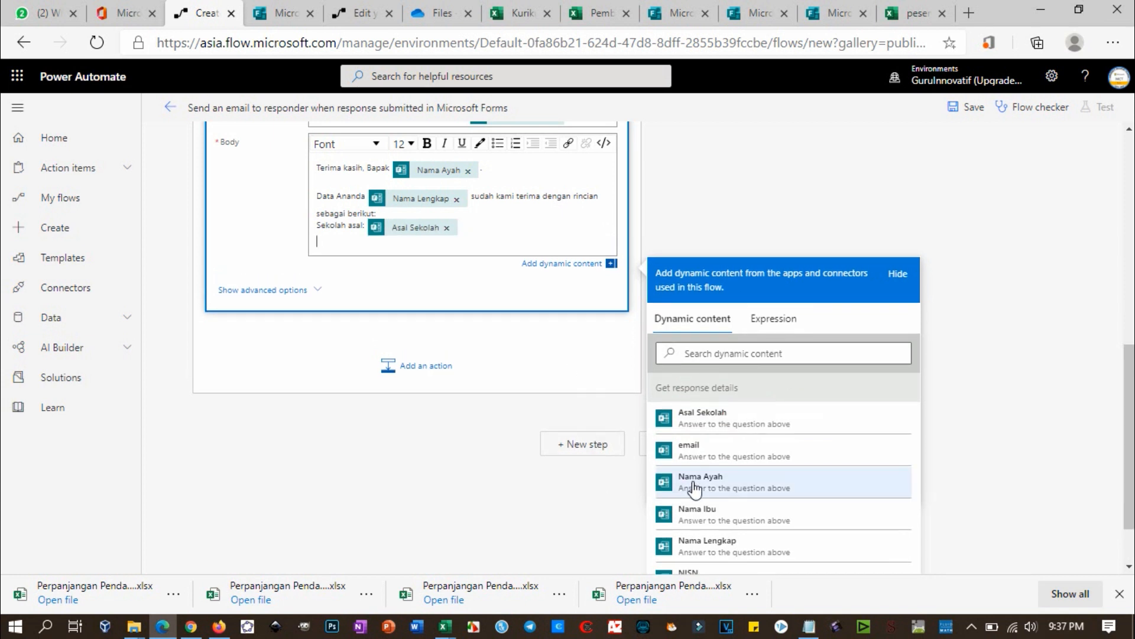
scroll(710, 497, down, 1)
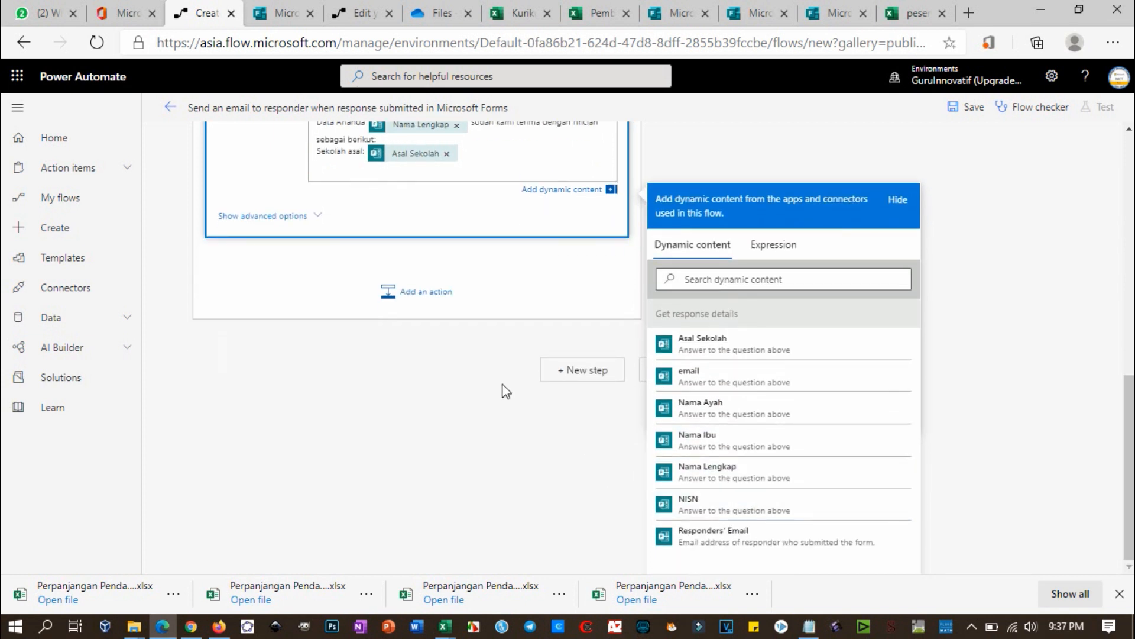
scroll(467, 361, up, 2)
text(IS)
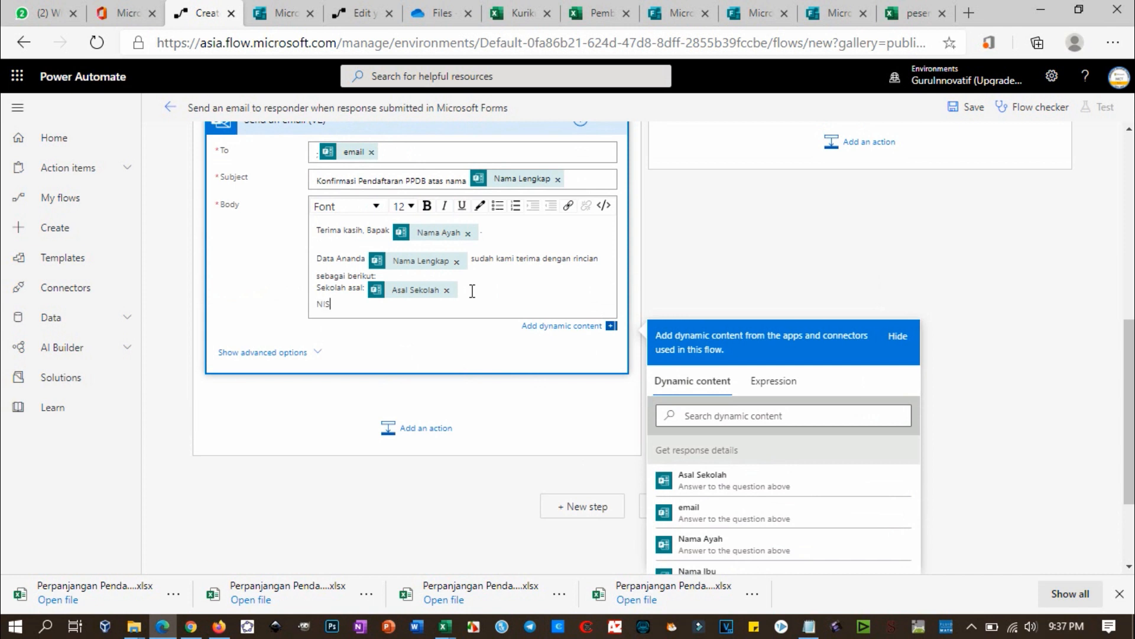
text(N:)
scroll(739, 502, down, 3)
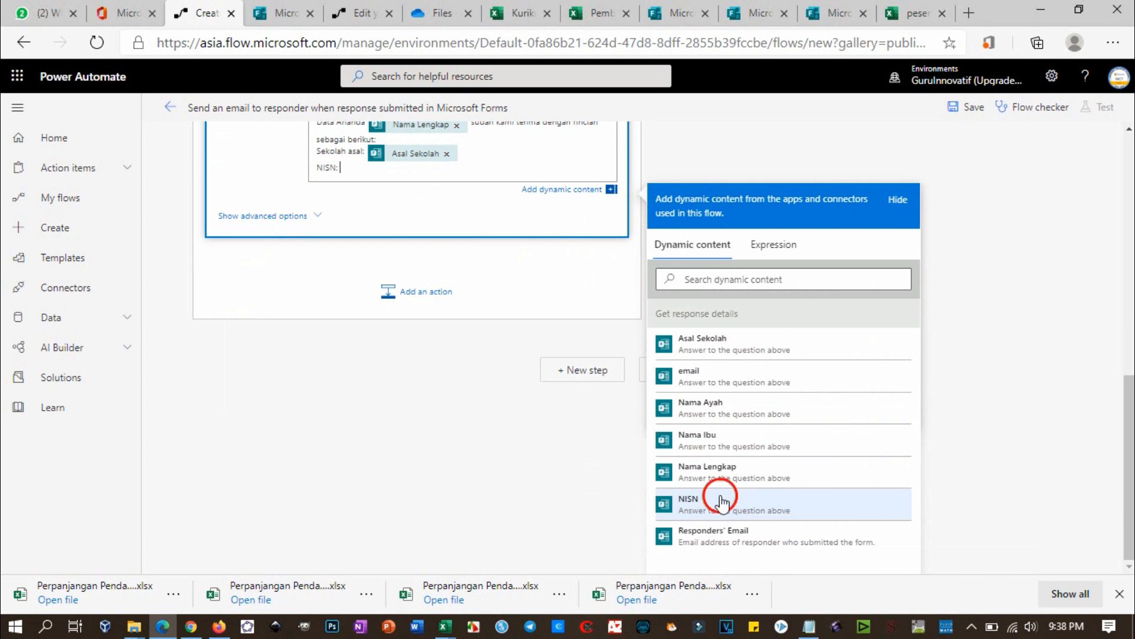
click(722, 501)
key(Return)
Step: Add 'Mohon kirimkan:' and the first list item '1. SKHUN'
text(Terima)
key(BackSpace)
key(BackSpace)
key(BackSpace)
key(BackSpace)
key(BackSpace)
key(BackSpace)
key(BackSpace)
text(Mo)
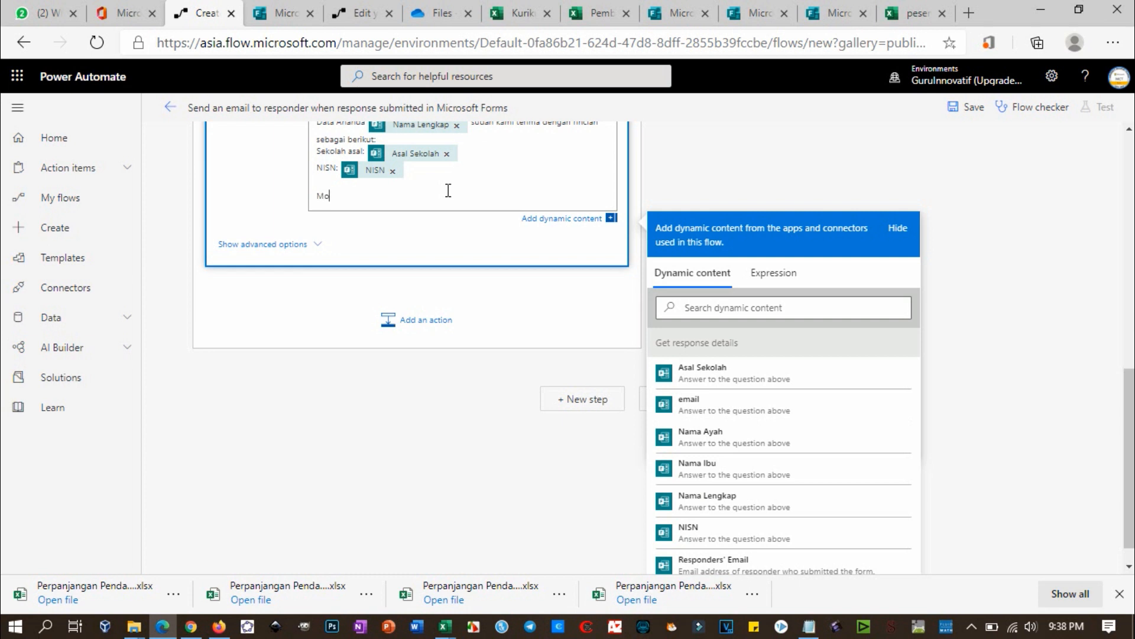
text(hon kirimkan)
key(BackSpace)
text(:)
key(Return)
text(1. SKHUN)
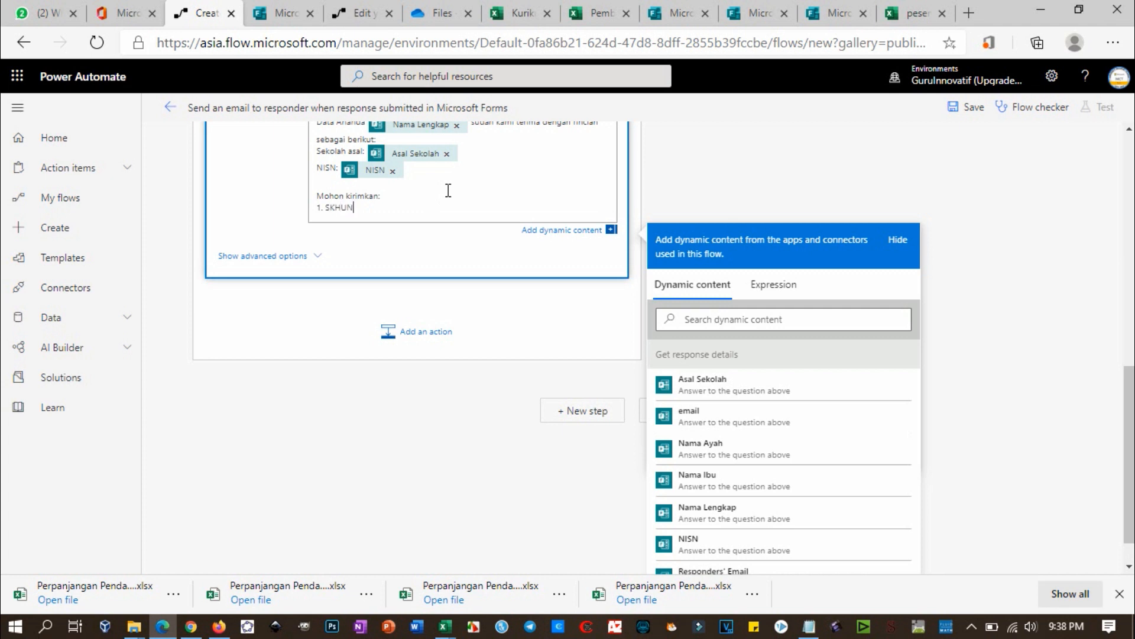
Step: Add list item '2. scan Kartu Keluarga' and a closing 'Terima kasih.' line
key(Return)
text(2. )
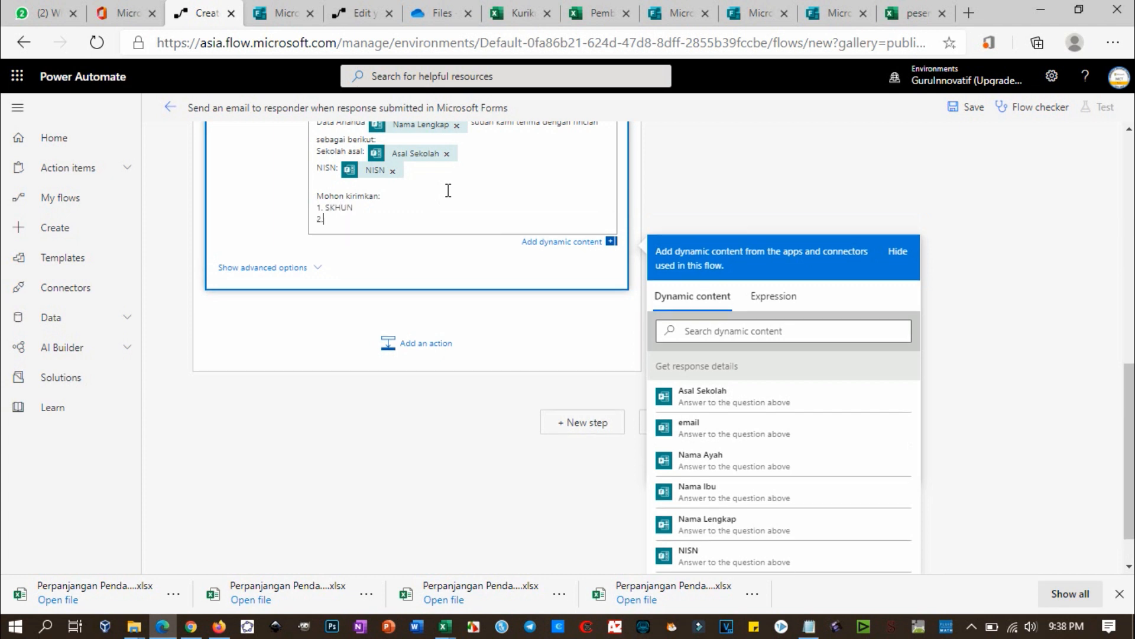
text(Kartu Keluargascan)
key(Down)
text(scan)
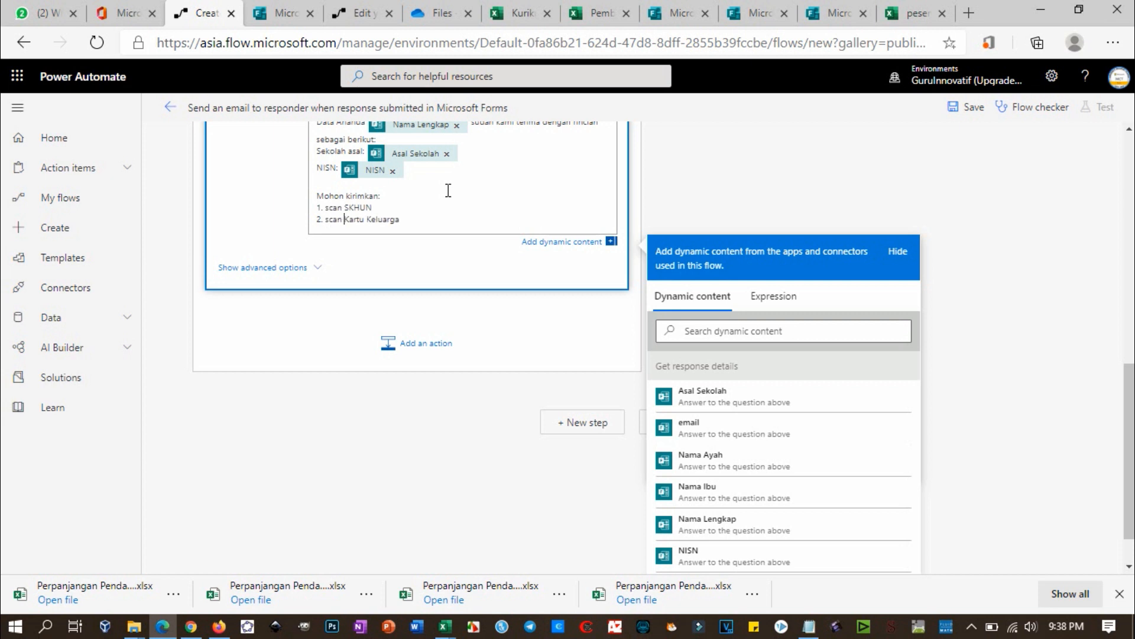
click(449, 221)
key(Return)
key(Return)
text(Te)
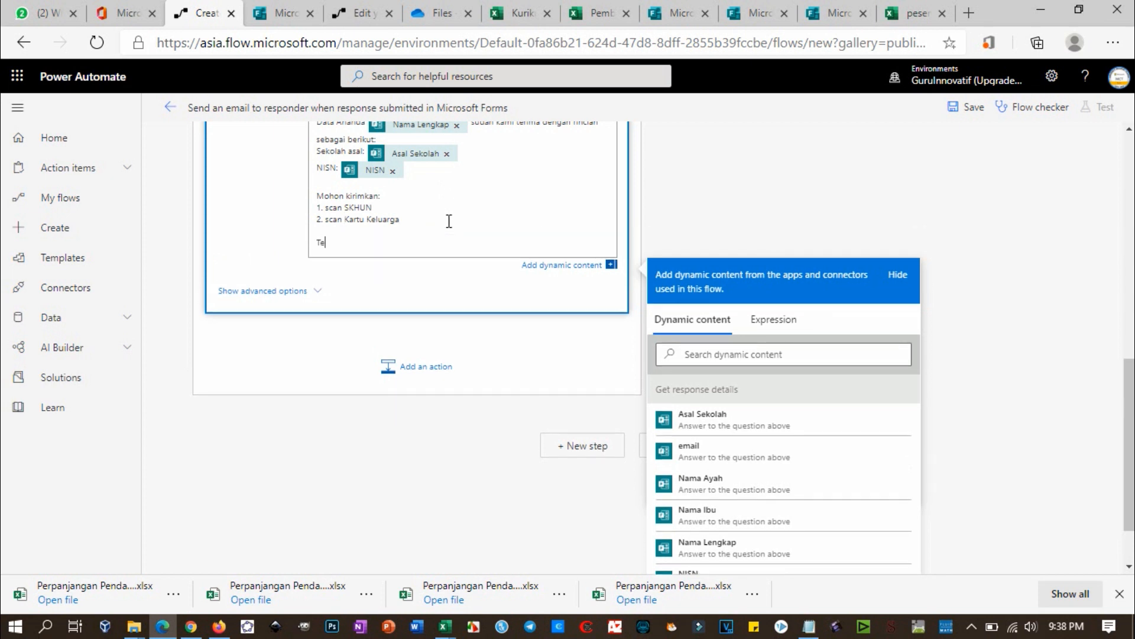
text(rima kasih.)
Step: Append '(klik link ini untuk mengirim SKHUN)' to the SKHUN item
click(432, 203)
text((klik lik)
key(BackSpace)
text(nk ini untuk mengirim SKHUN) 2. scan Kartu Keluarga ()
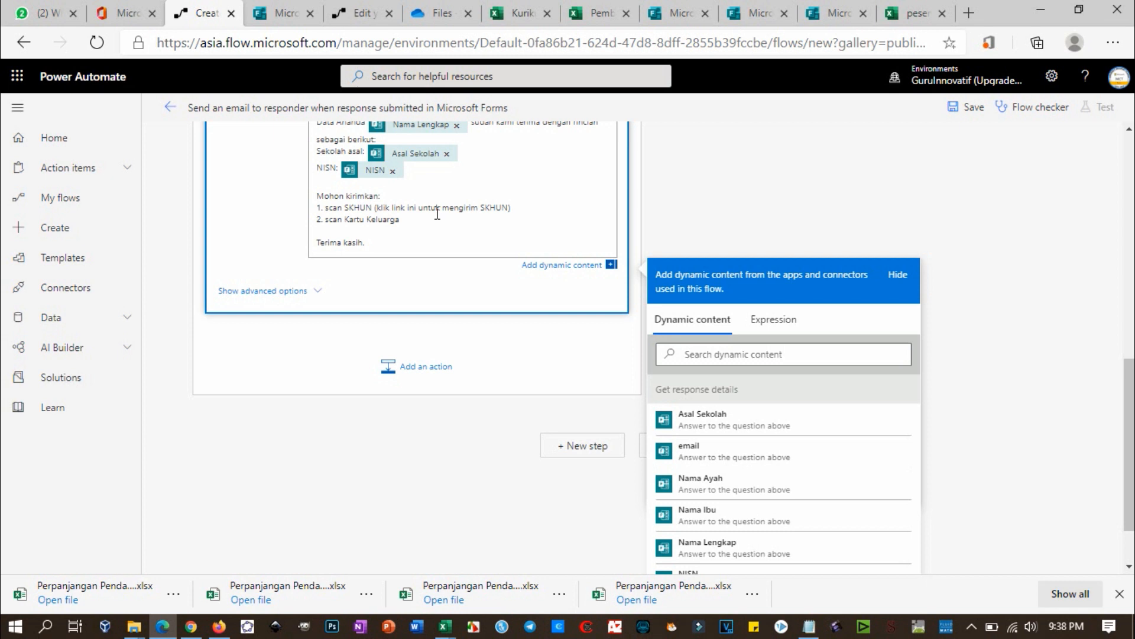
text(klik link)
Step: Give the second item the phrase '(klik link ini untuk mengirim Kartu Keluarga)'
key(ctrl+shift+Right)
key(ctrl+shift+Right)
key(ctrl+shift+Right)
key(ctrl+shift+Right)
key(Left)
text(ini untuk mengirim SKHUN))
double_click(524, 219)
text(Kartu Keluar))
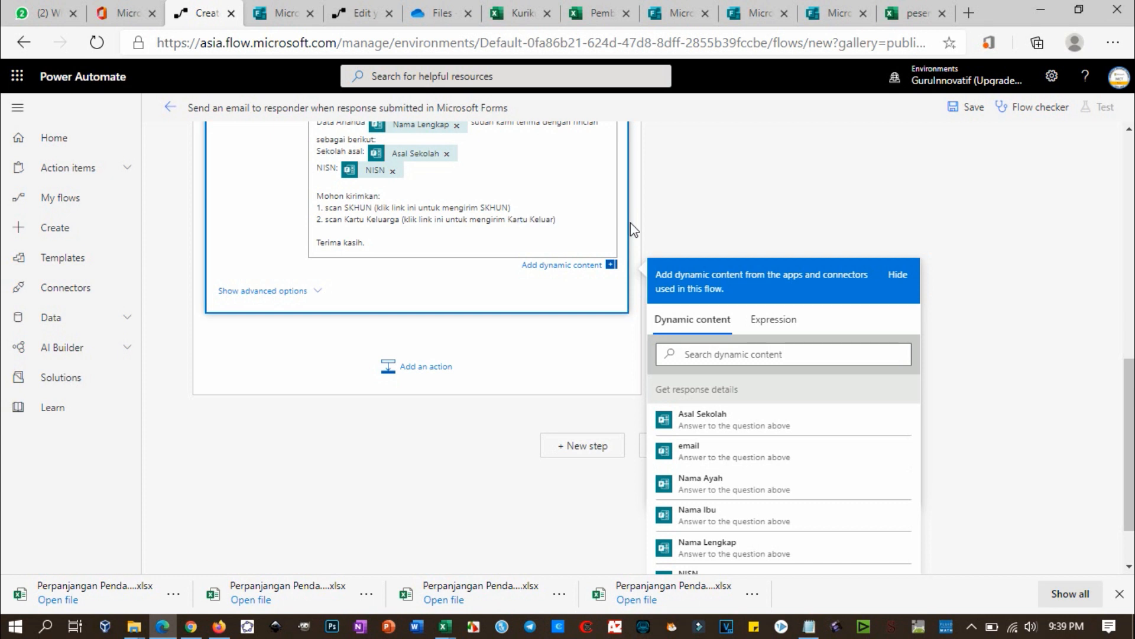
key(BackSpace)
text(ga))
Step: From the Office 365 home page, open OneDrive's My files list
click(118, 15)
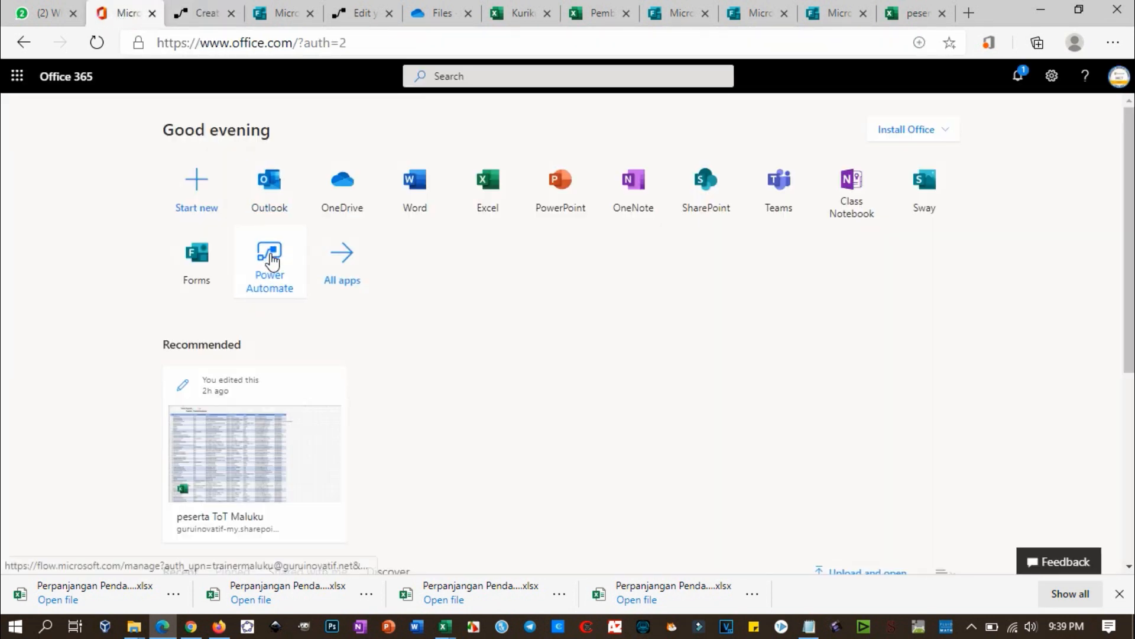
click(207, 203)
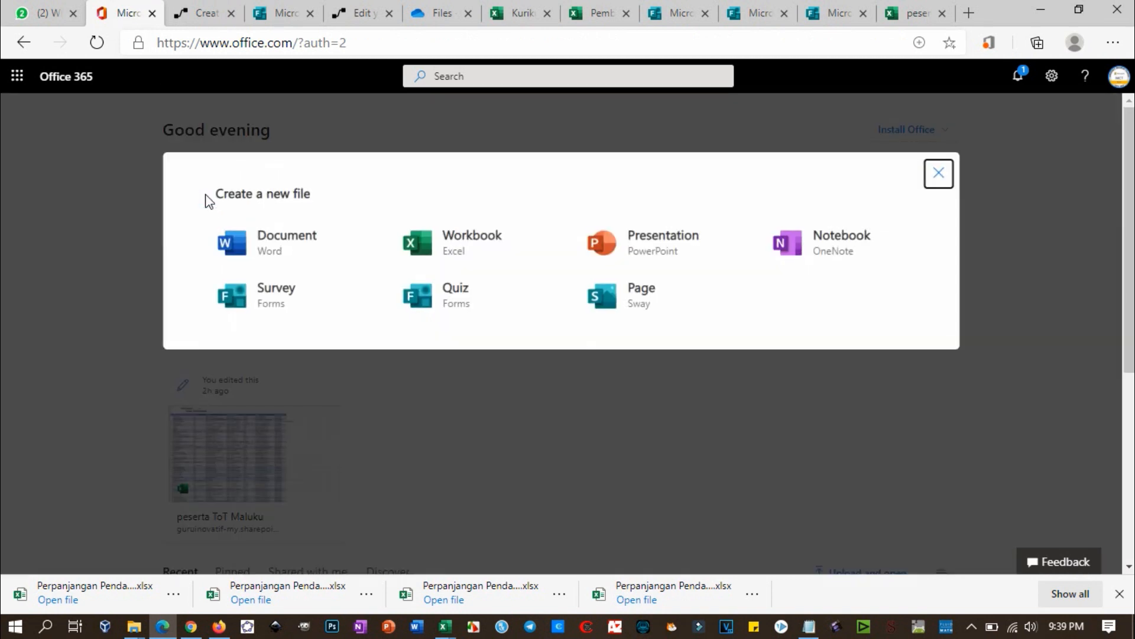
click(939, 177)
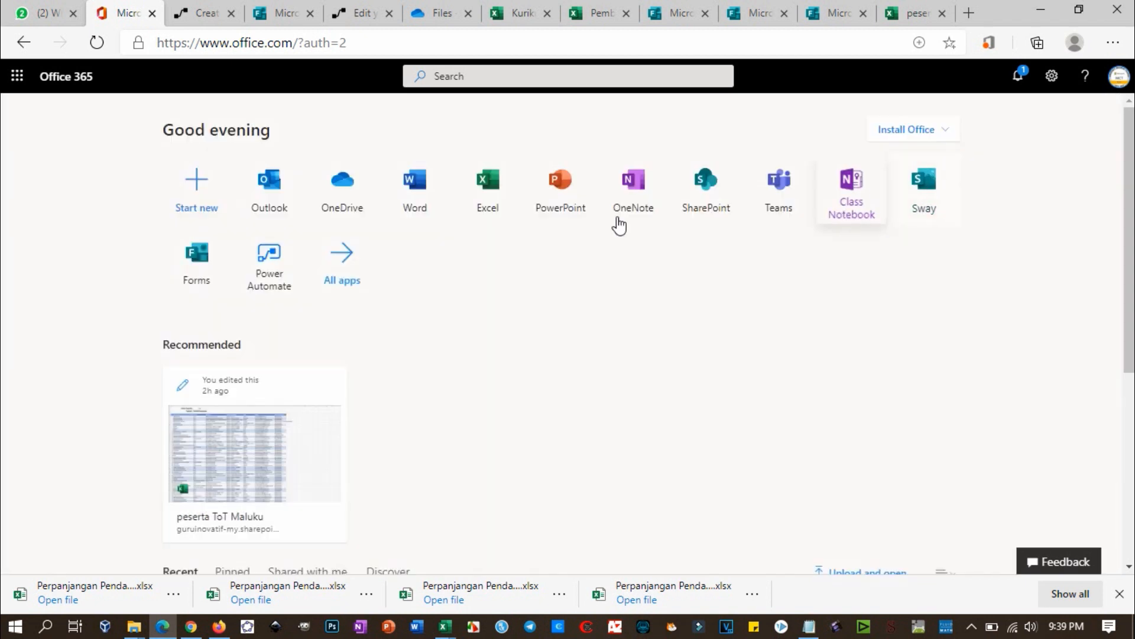
click(351, 187)
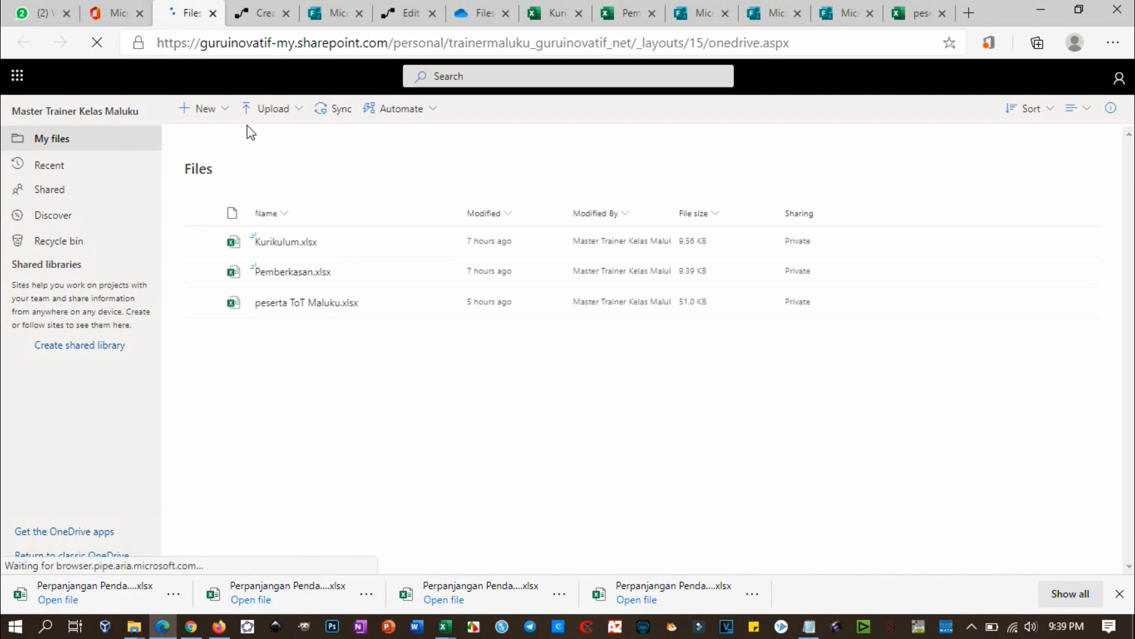
Step: Create folders named SKHUN and Kartu Keluarga in OneDrive, then select SKHUN
click(227, 115)
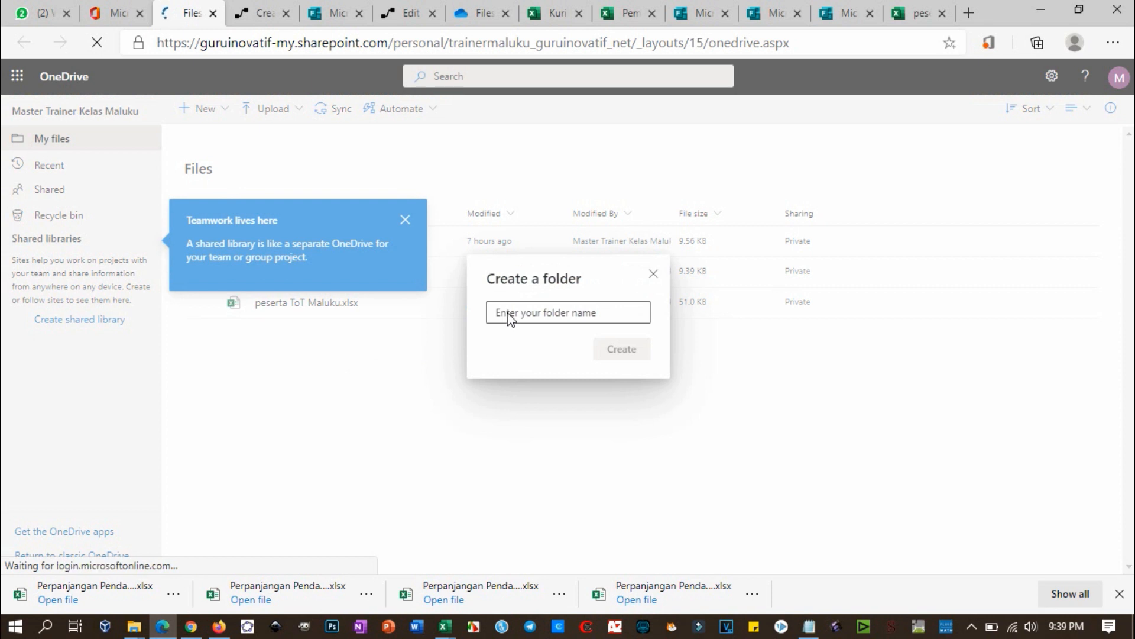
click(524, 313)
text(SKHUN)
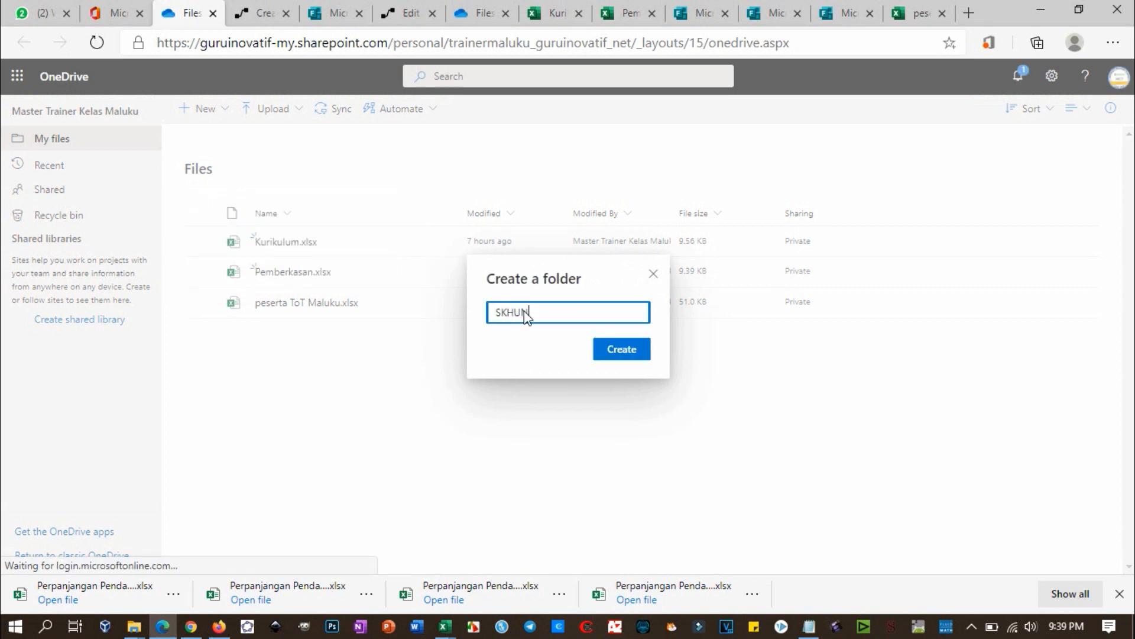
click(617, 349)
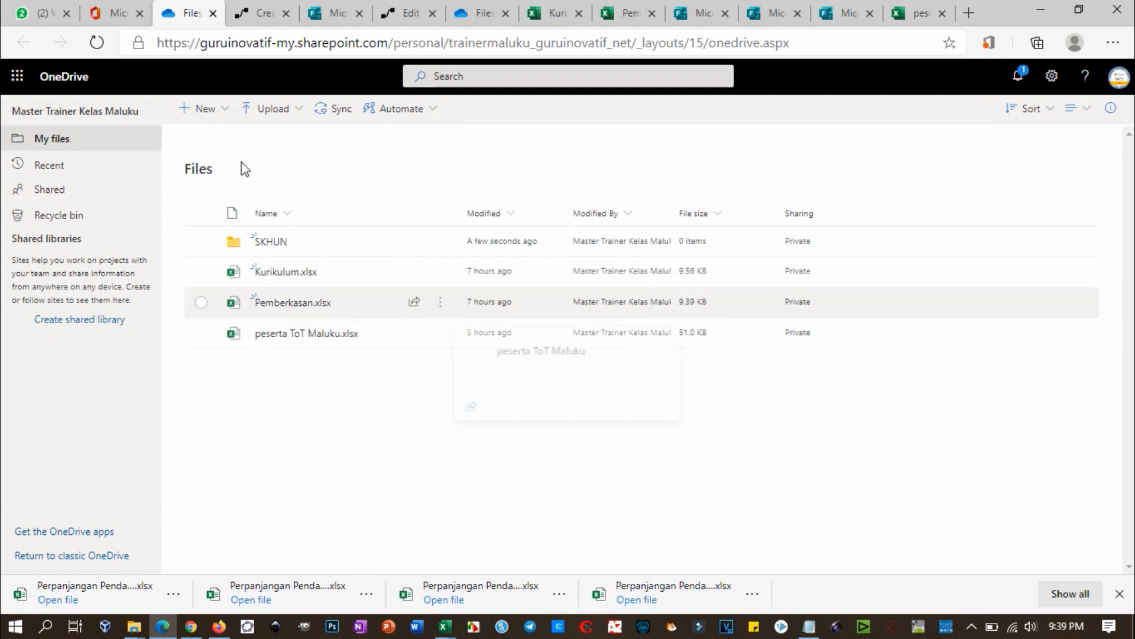
click(225, 114)
click(221, 141)
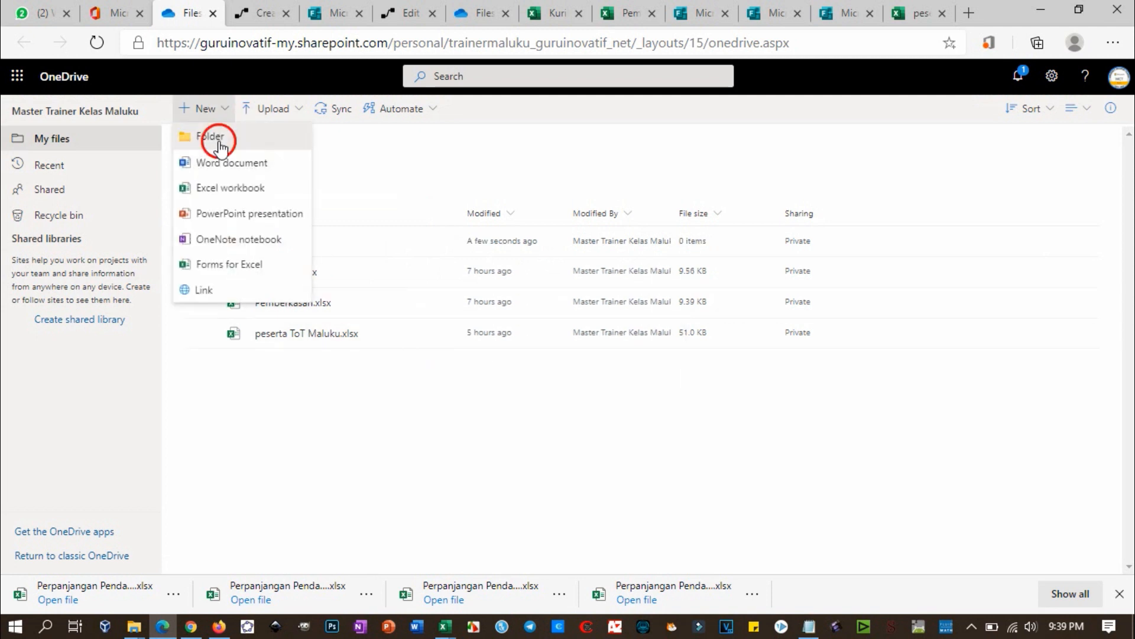
text(Kar)
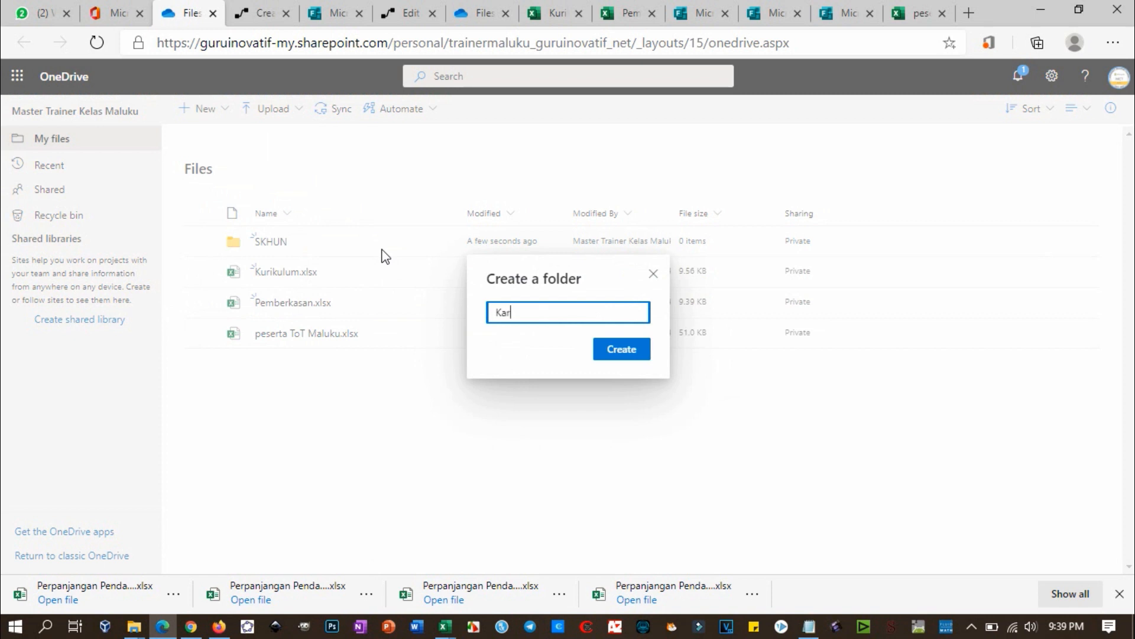
text(tu Keluarga)
click(599, 351)
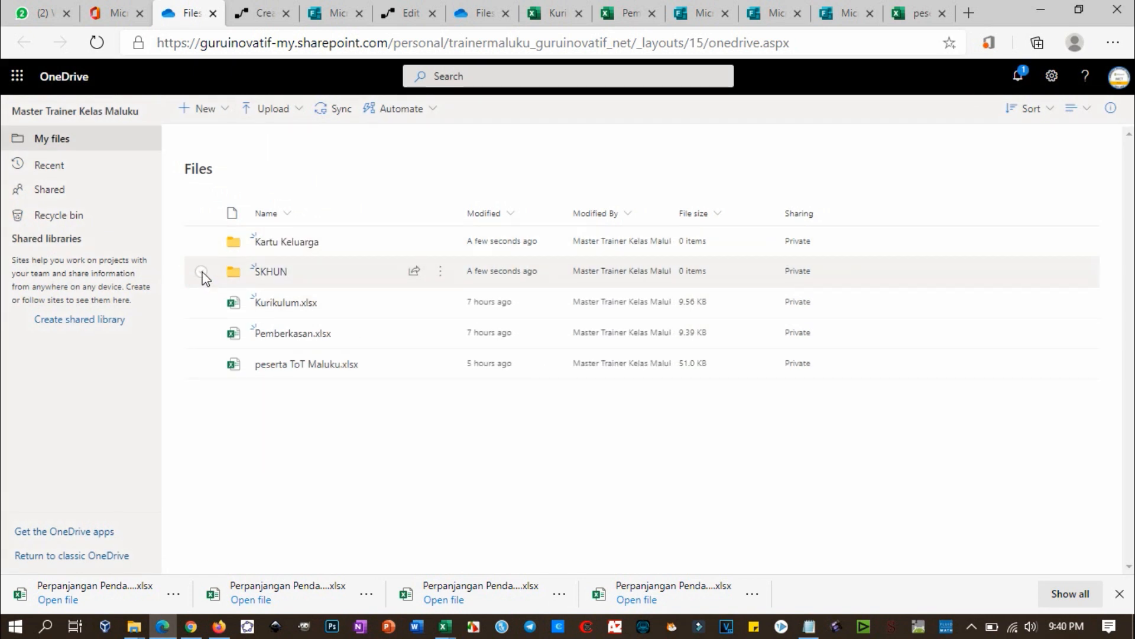
click(436, 279)
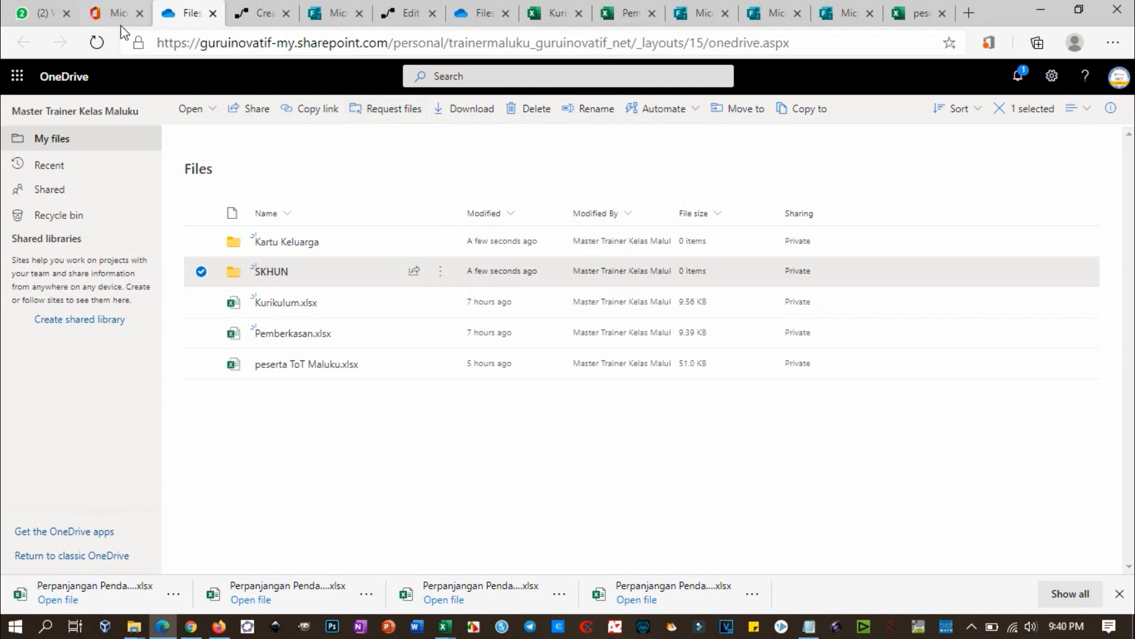
Step: Request files on the SKHUN folder titled 'Kirimkan SKHUN Ananda - PPDB Sekolah Cinta Damai'
click(112, 13)
click(248, 14)
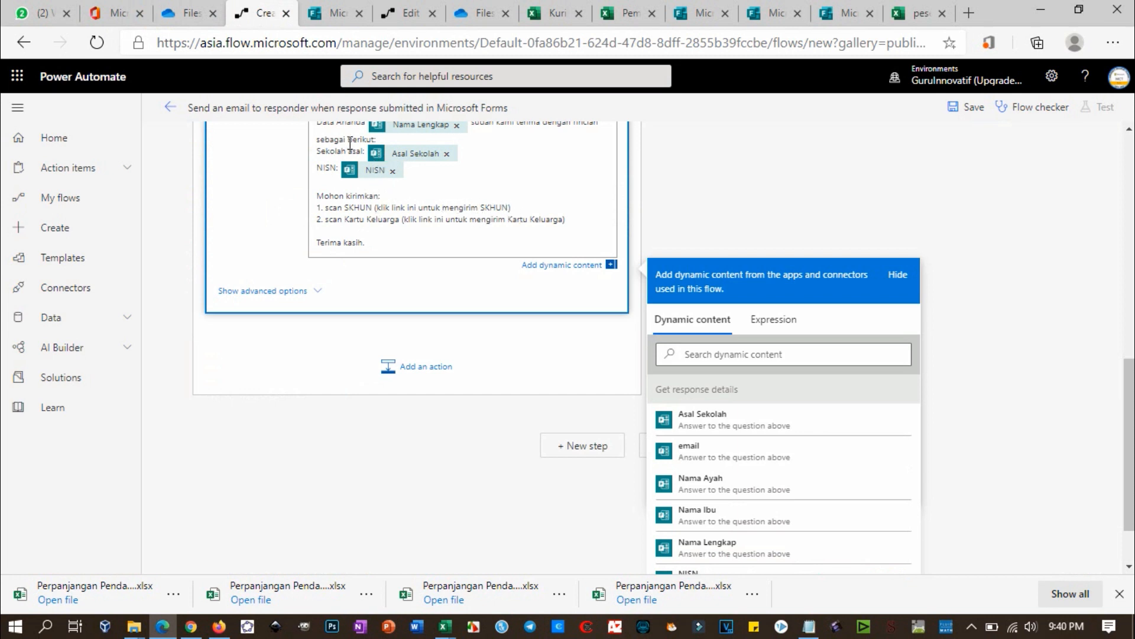
click(191, 16)
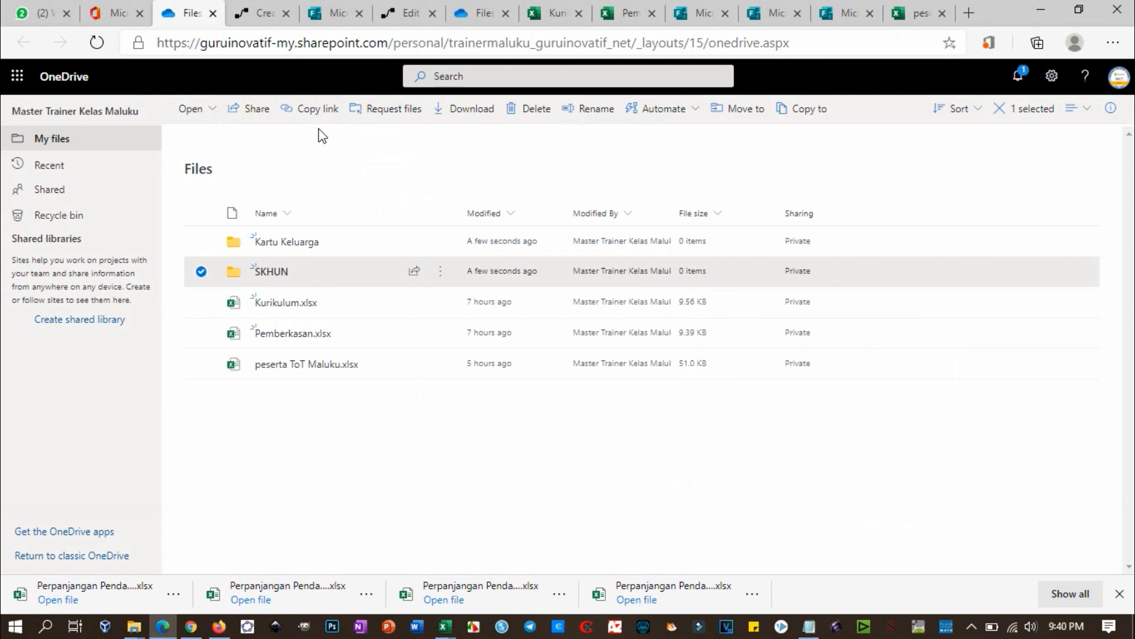
click(385, 110)
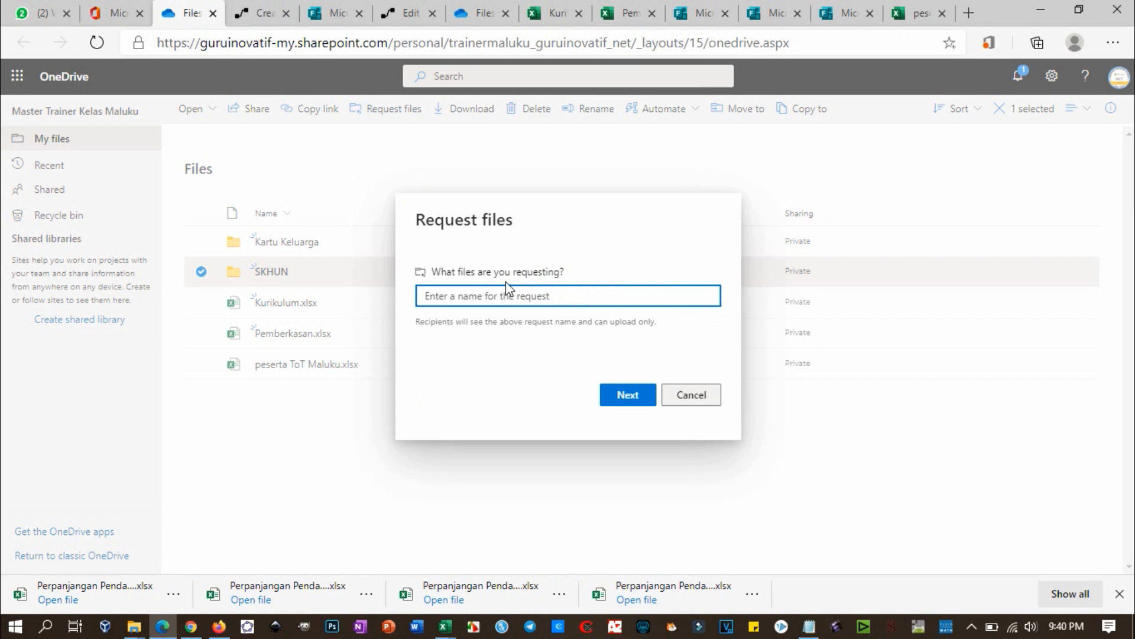
text(Kirimkan SKHUN)
text(Ananda)
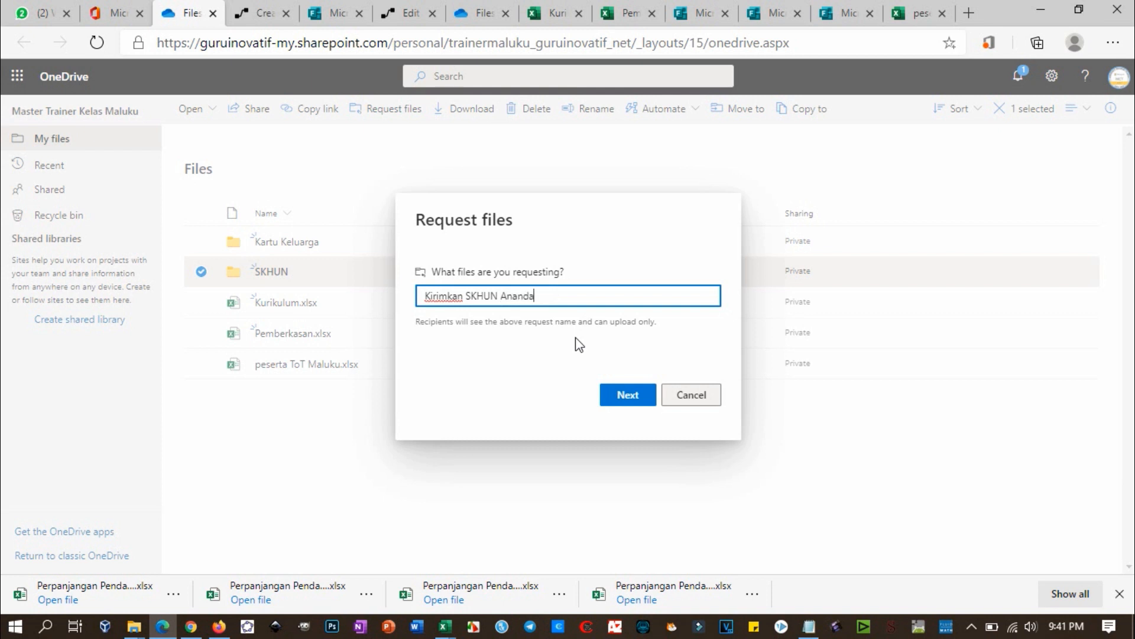
text( - PPDB Sekolah Saya)
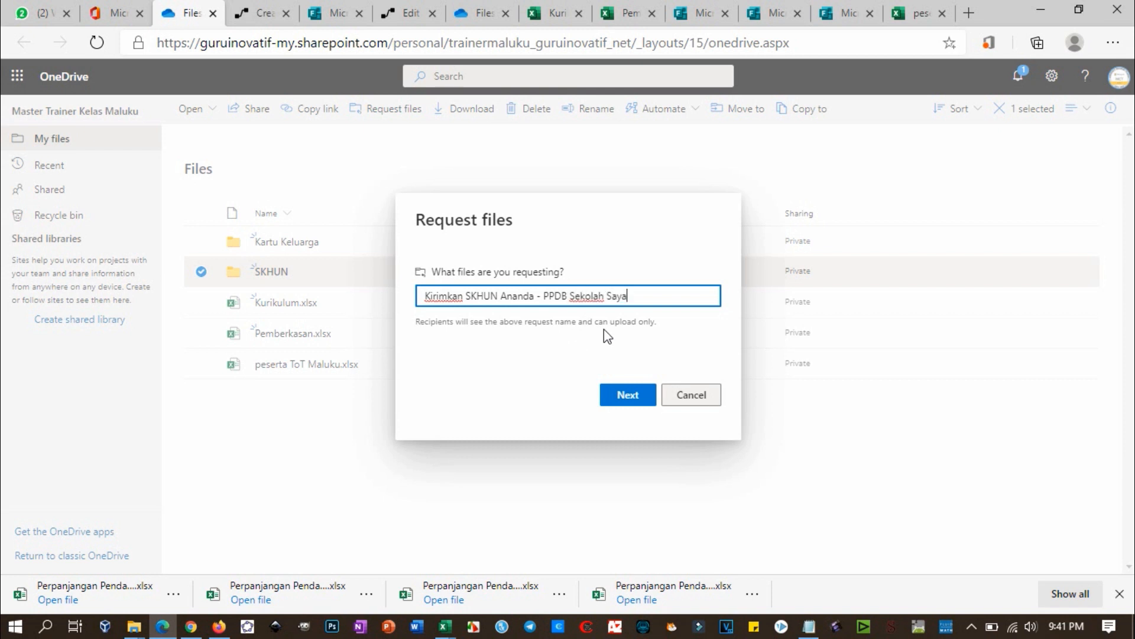
double_click(623, 296)
text(Cinta Damai)
click(631, 395)
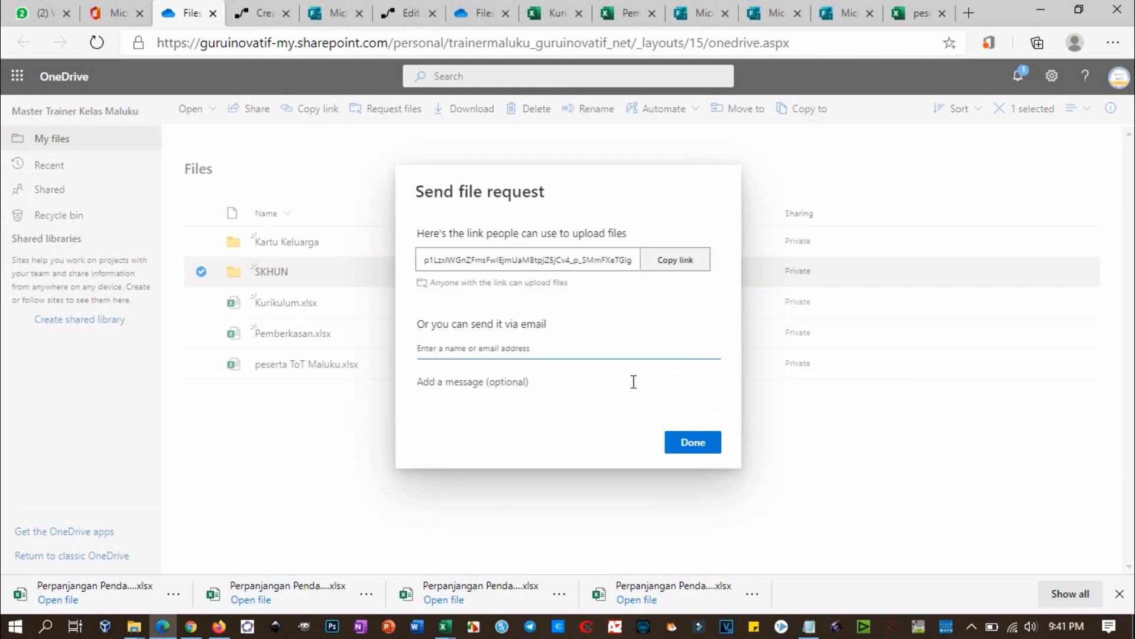
Step: Hyperlink the SKHUN line's '(klik link…)' text to the copied upload URL, opening in a new window
click(670, 264)
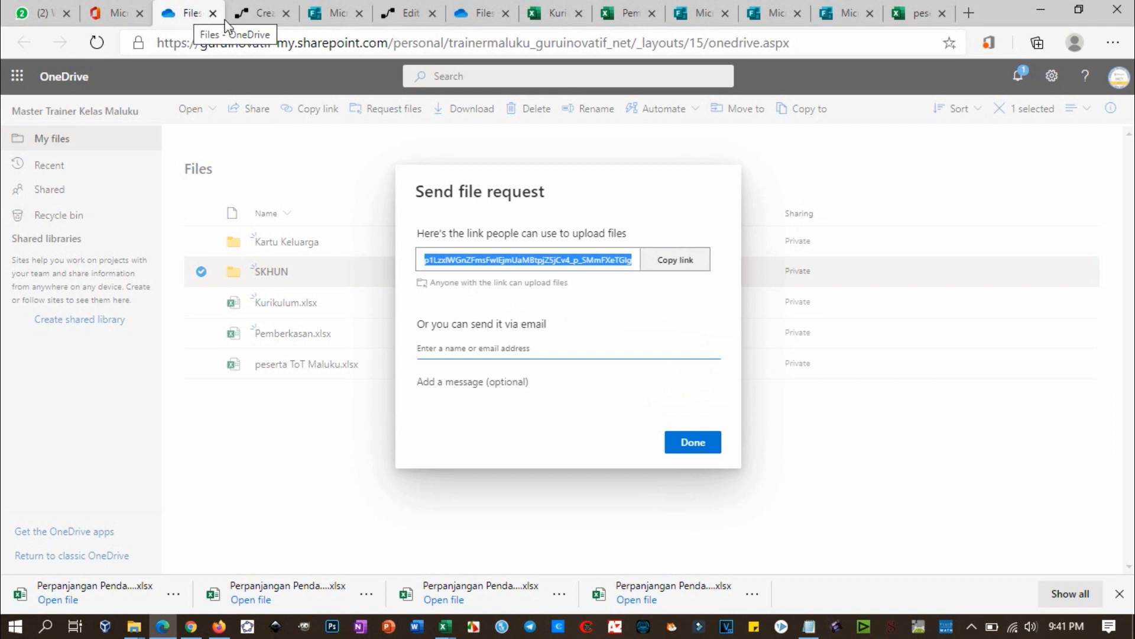
click(258, 16)
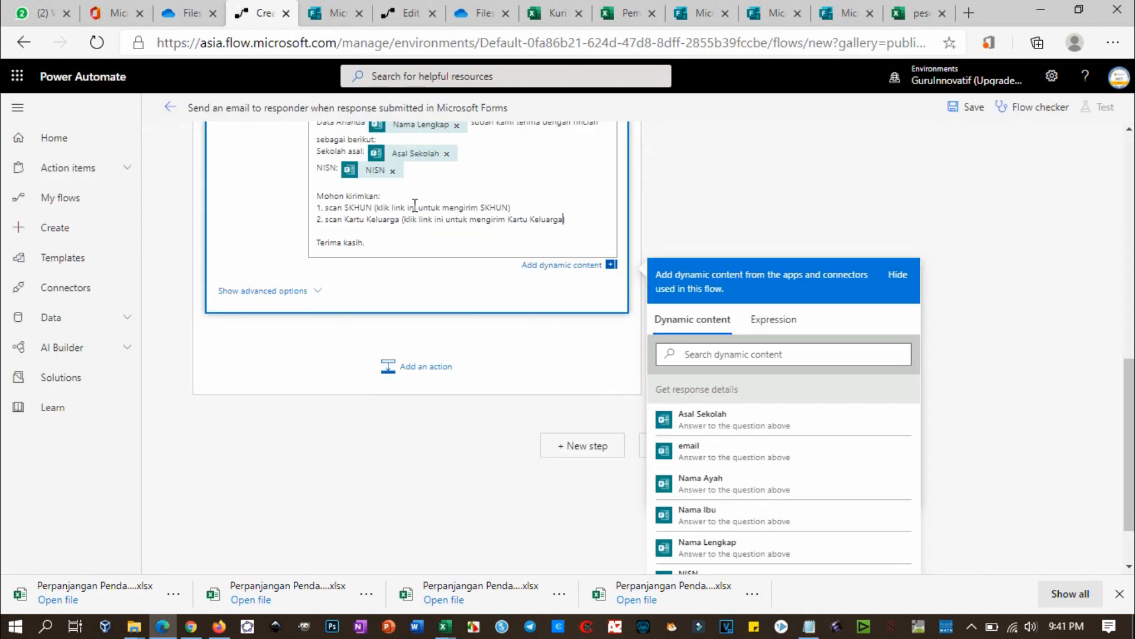
drag(375, 207, 513, 209)
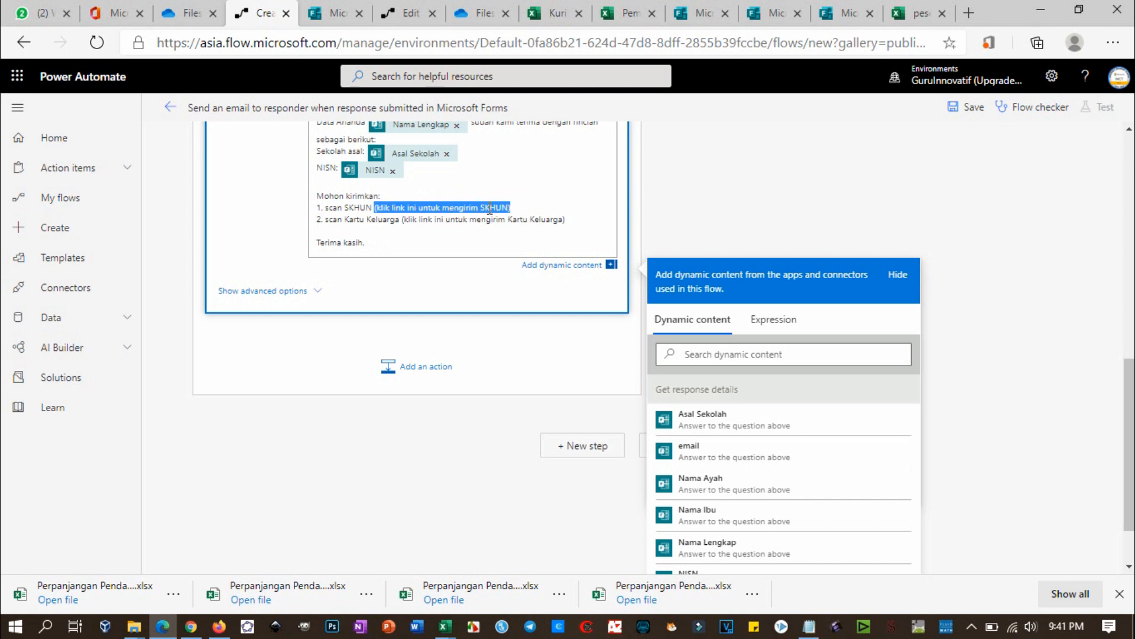
scroll(490, 208, up, 5)
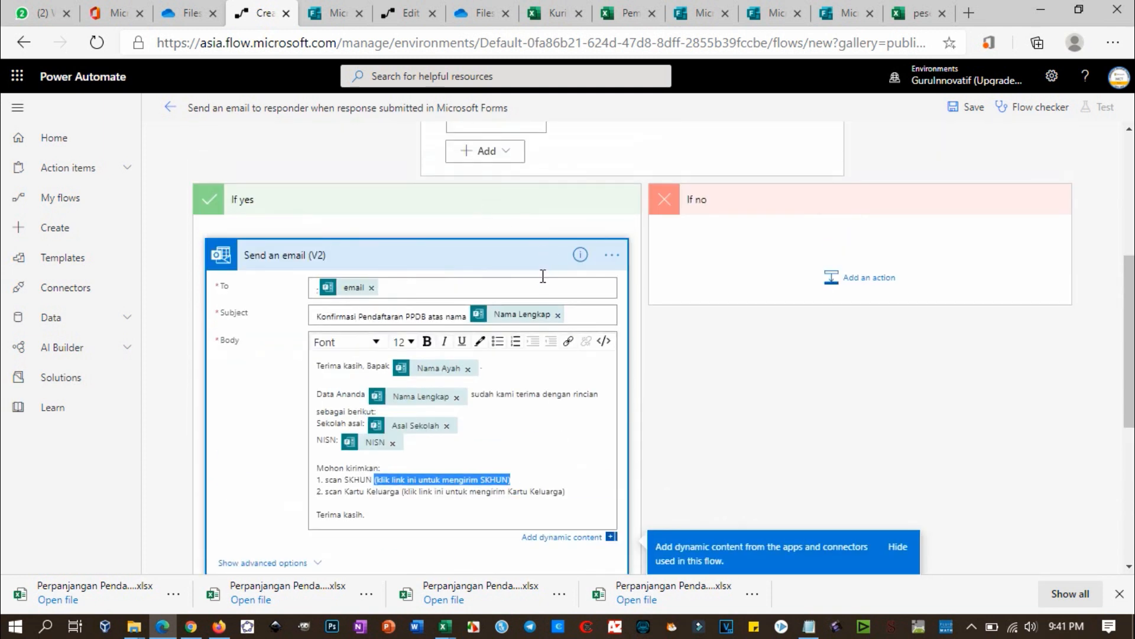
click(568, 341)
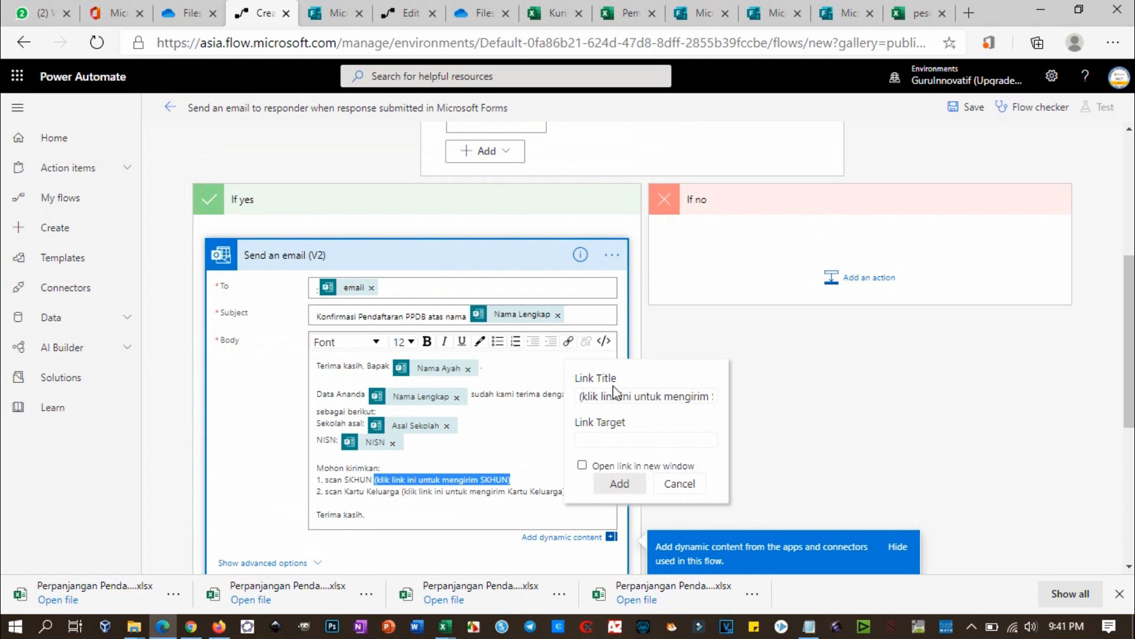
click(607, 438)
key(ctrl+v)
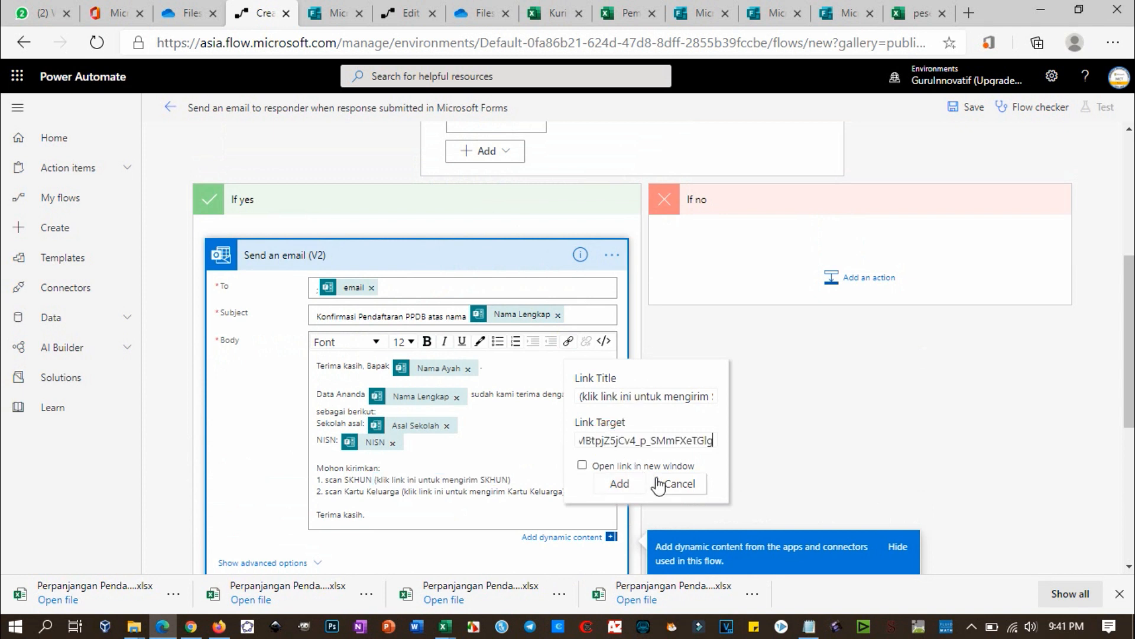
click(583, 466)
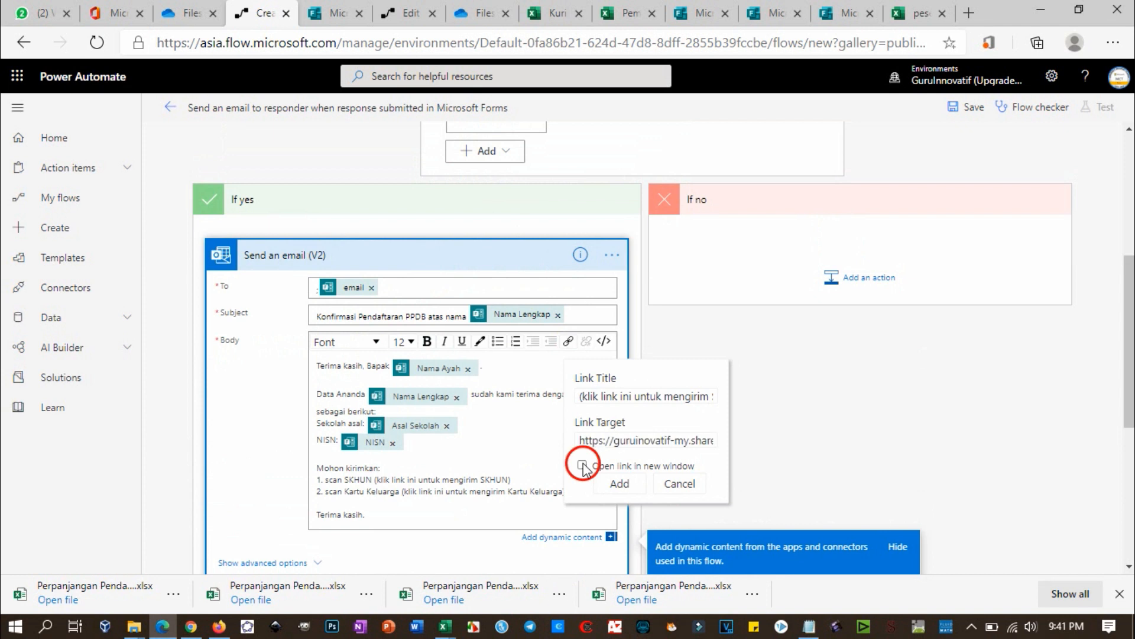
click(621, 485)
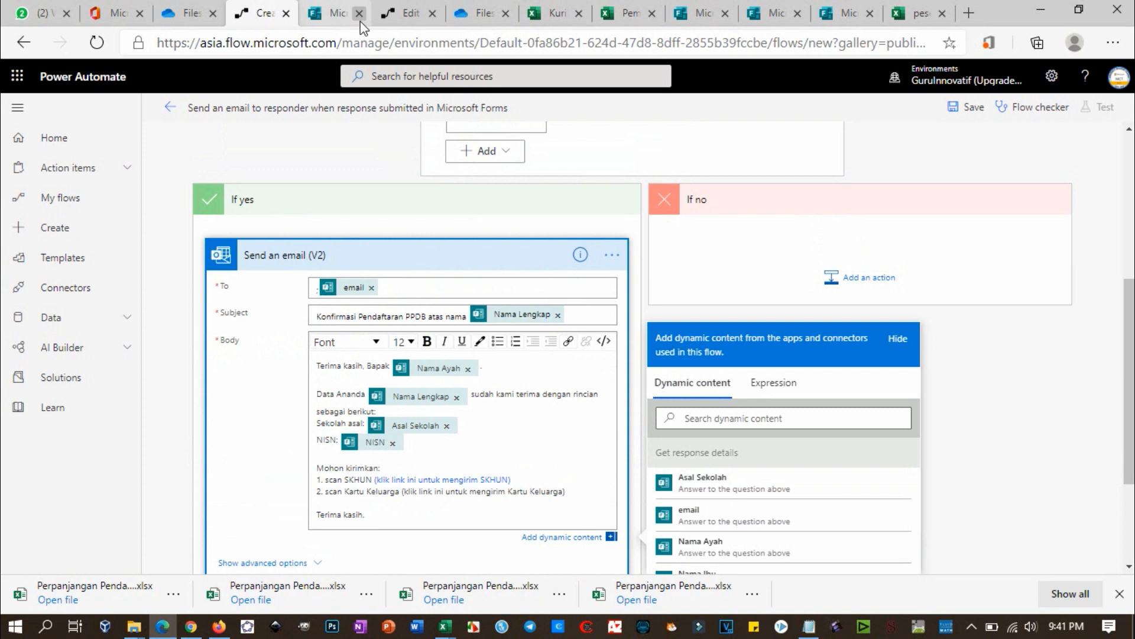
click(190, 16)
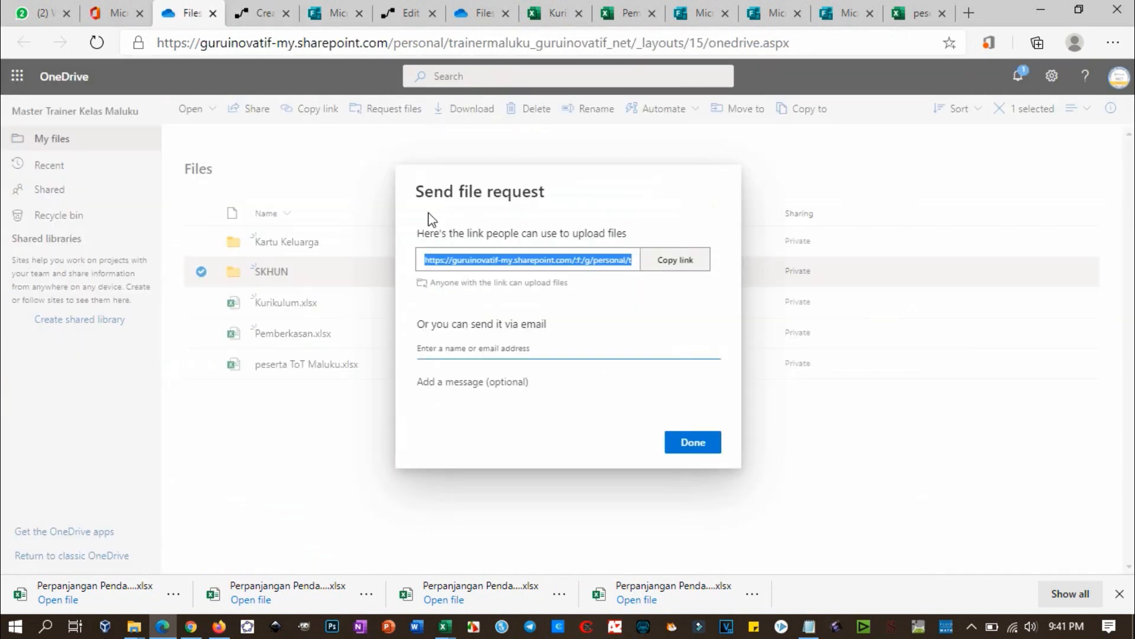
Step: Finish the SKHUN file request and select only the Kartu Keluarga folder
click(680, 442)
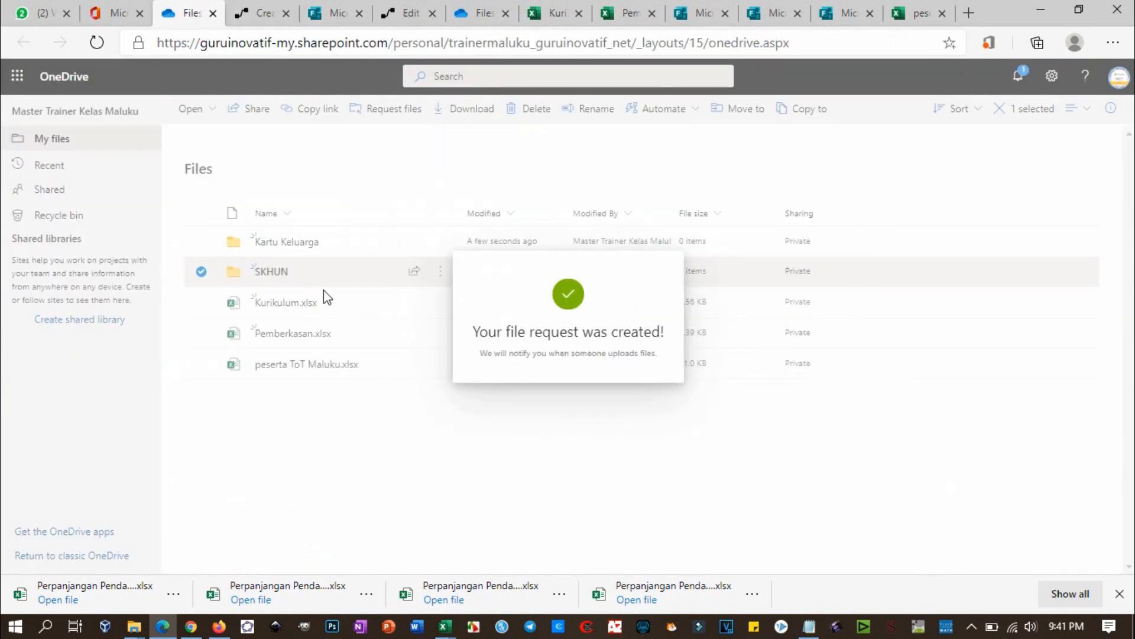
click(204, 246)
click(201, 241)
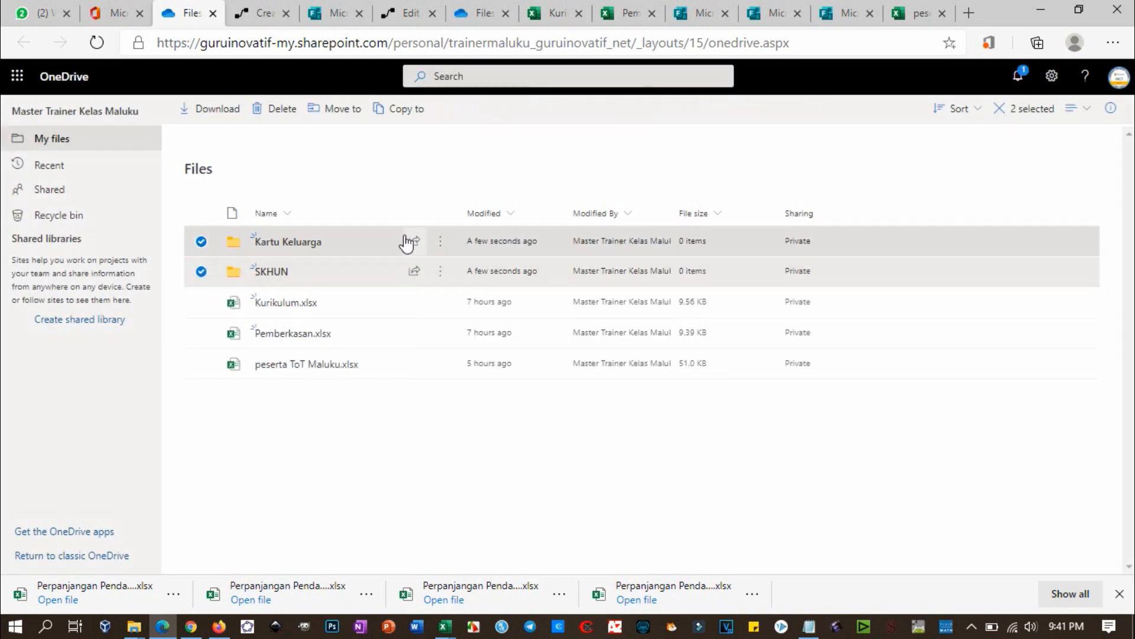
click(201, 271)
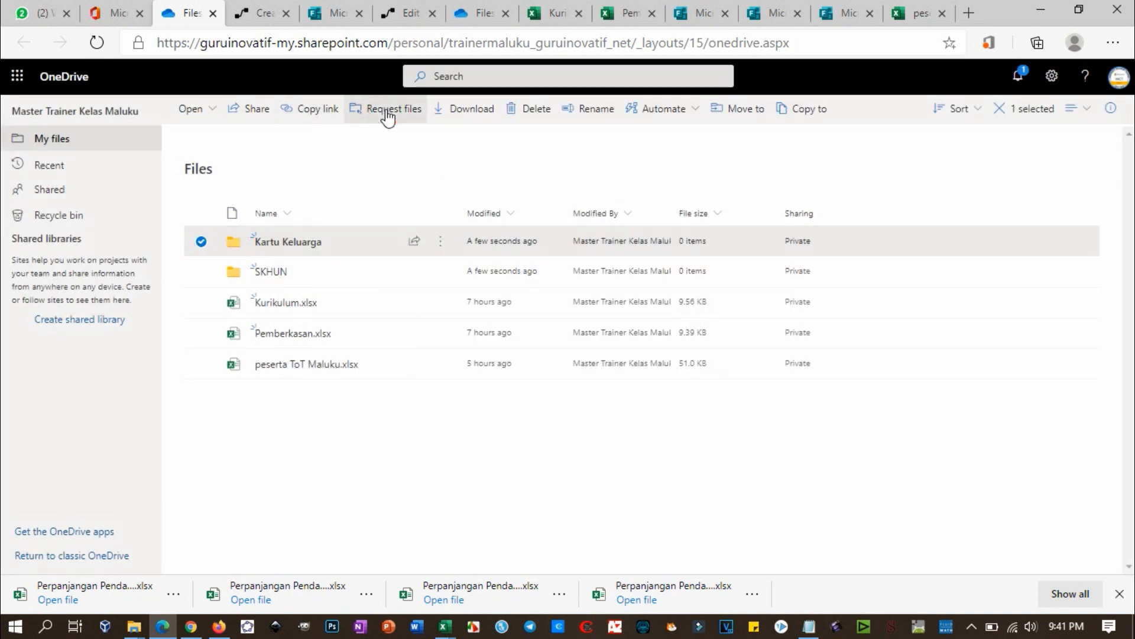
Step: Request files titled 'Kirimkan scan Kartu Keluarga - PPDB Sekolah Cinta Damai' and copy its link
click(388, 113)
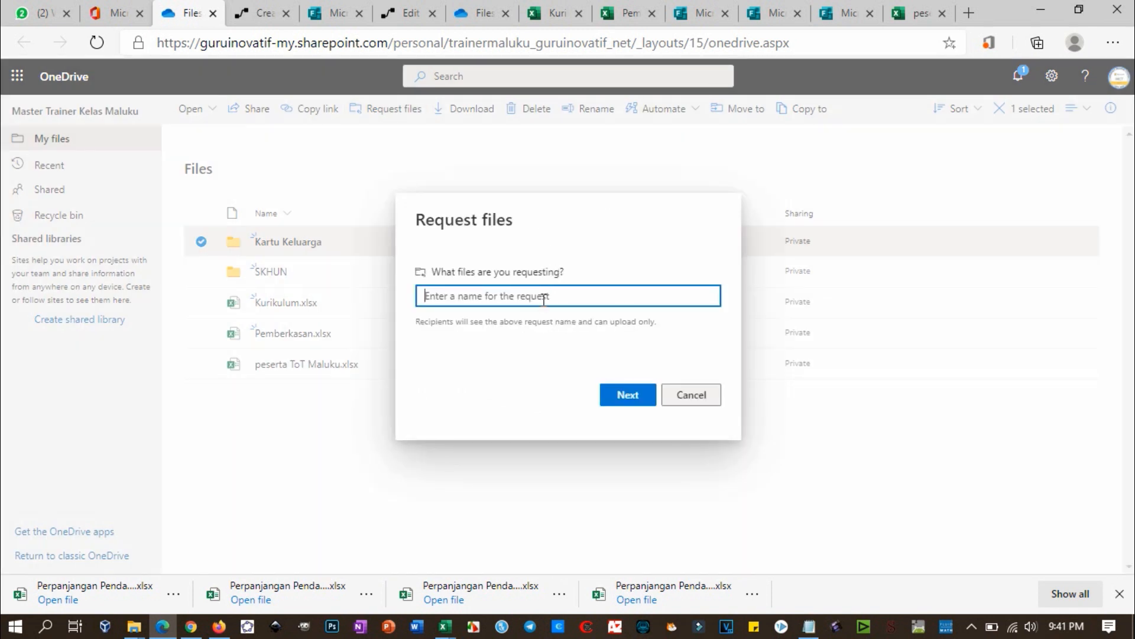
text(K)
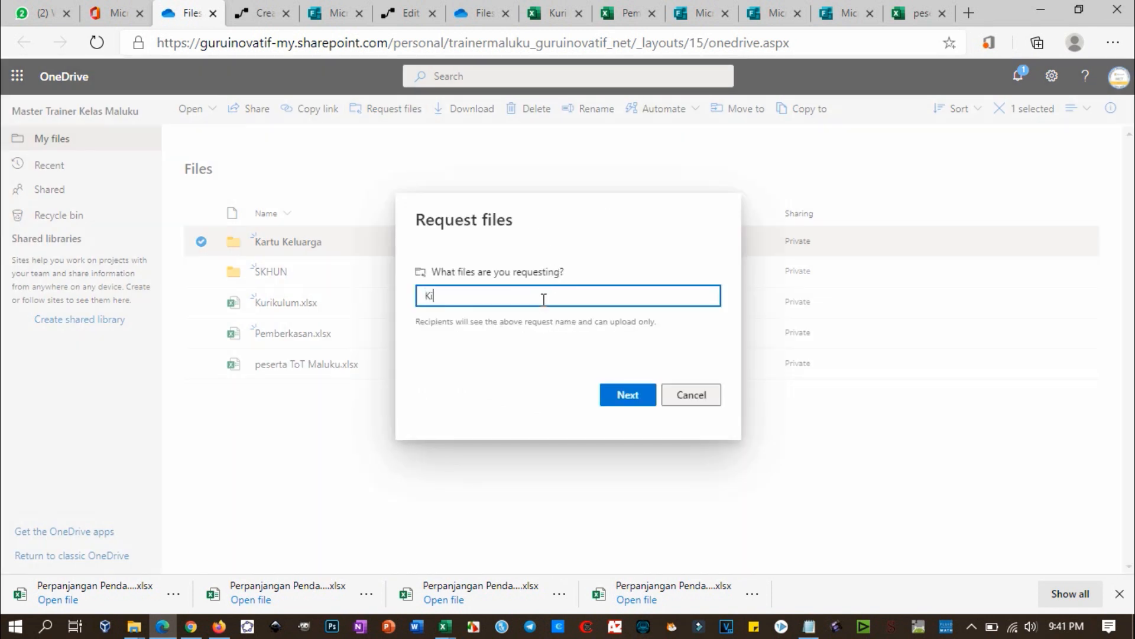
text(irimkan scan Kartu Keluarga - PPDB Sekola)
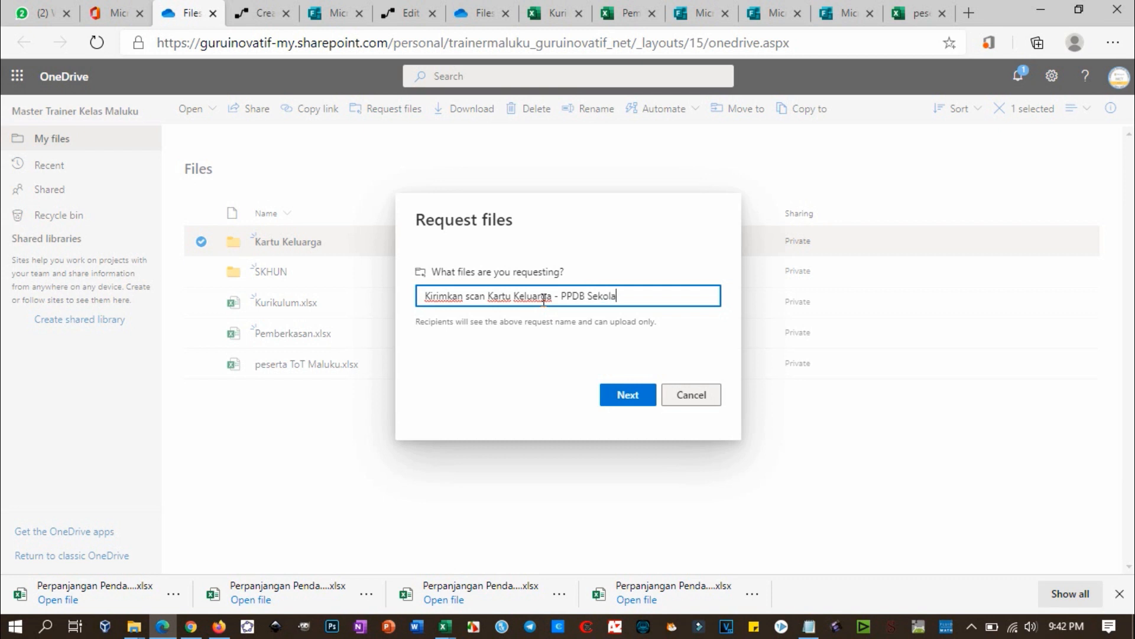
text(Clnta Damai)
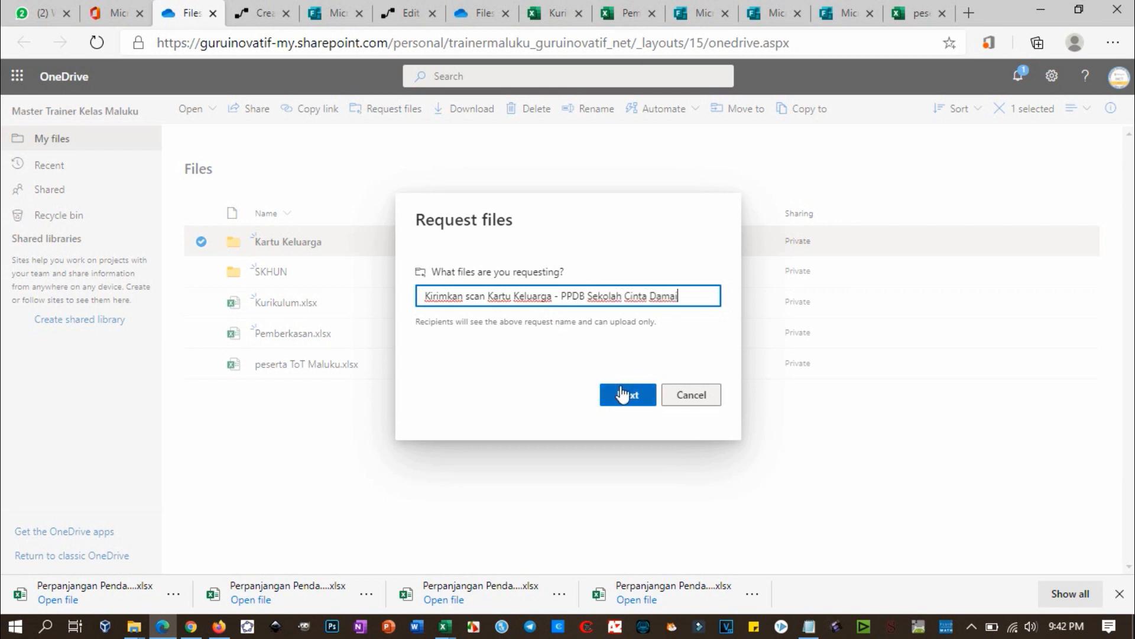
click(630, 405)
click(673, 262)
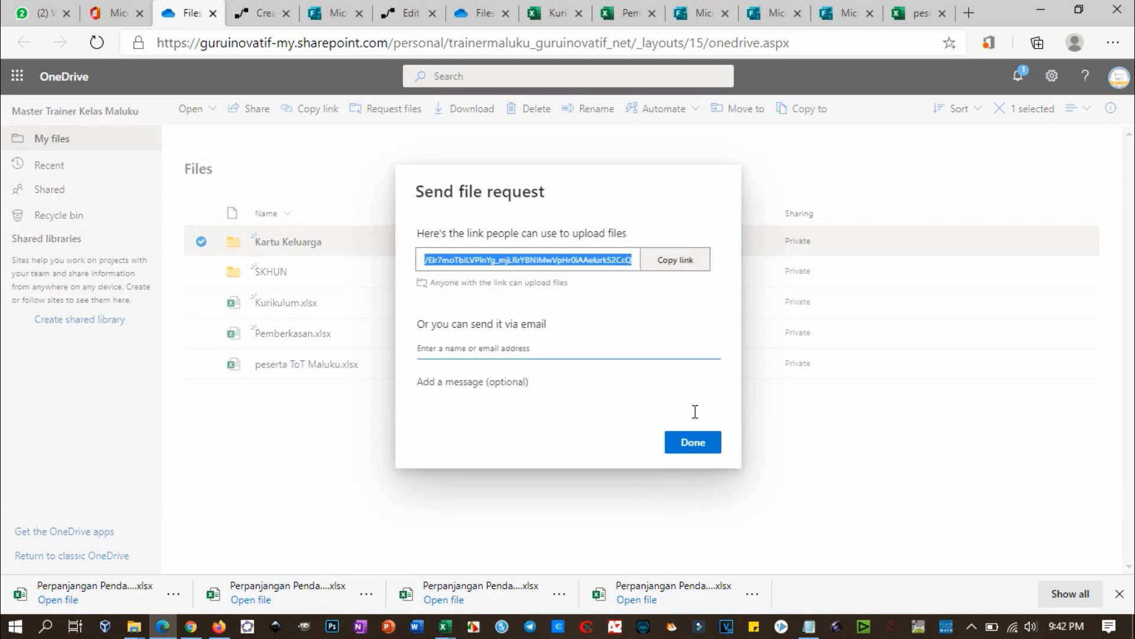
click(699, 443)
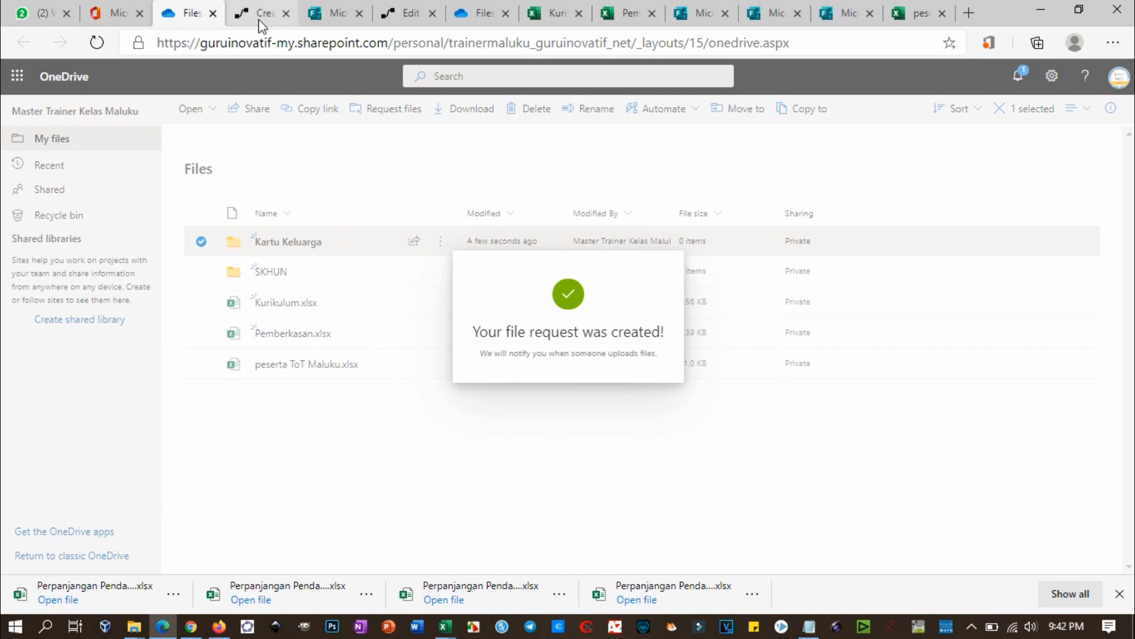
click(257, 14)
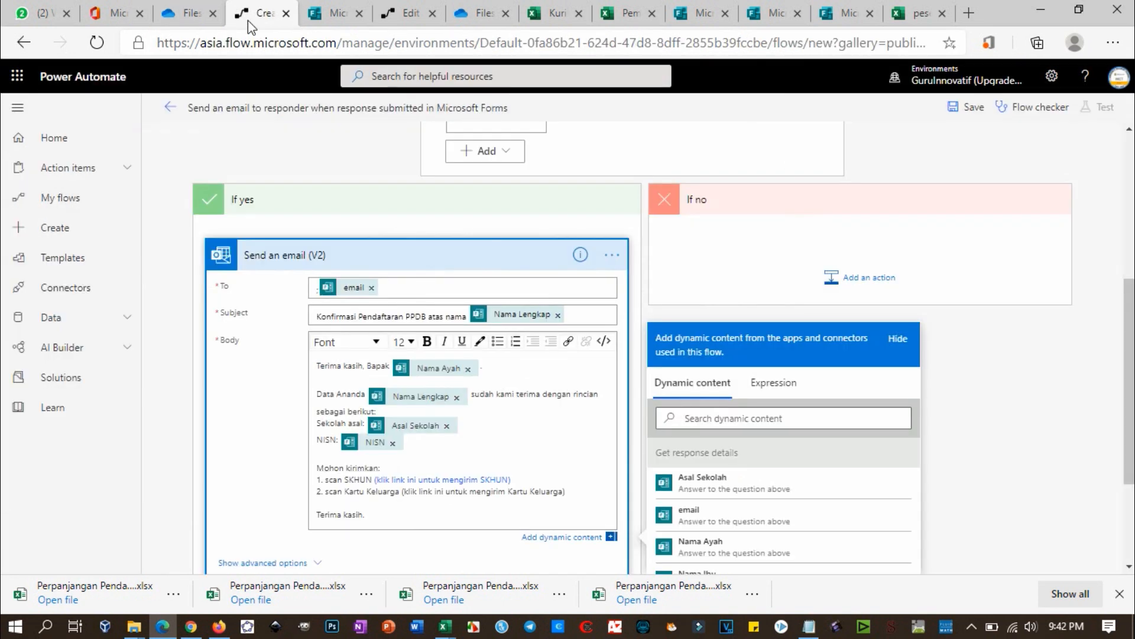
Step: Link '(klik link ini untuk mengirim Kartu Keluarga)' to the upload URL in a new tab, then save
double_click(405, 491)
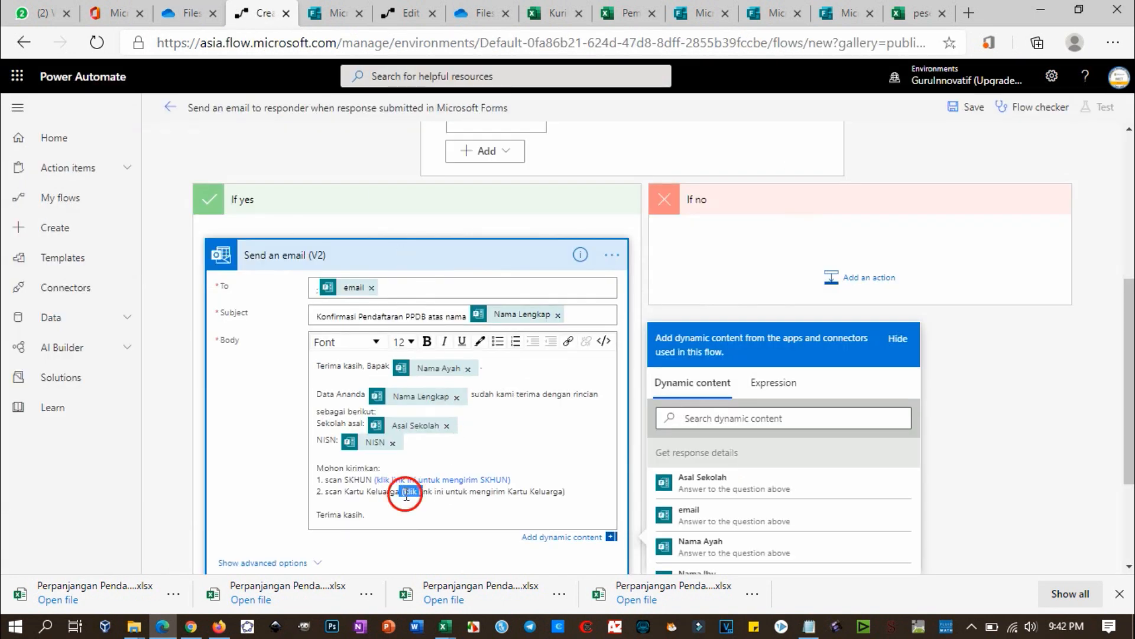
drag(403, 492, 566, 491)
click(569, 342)
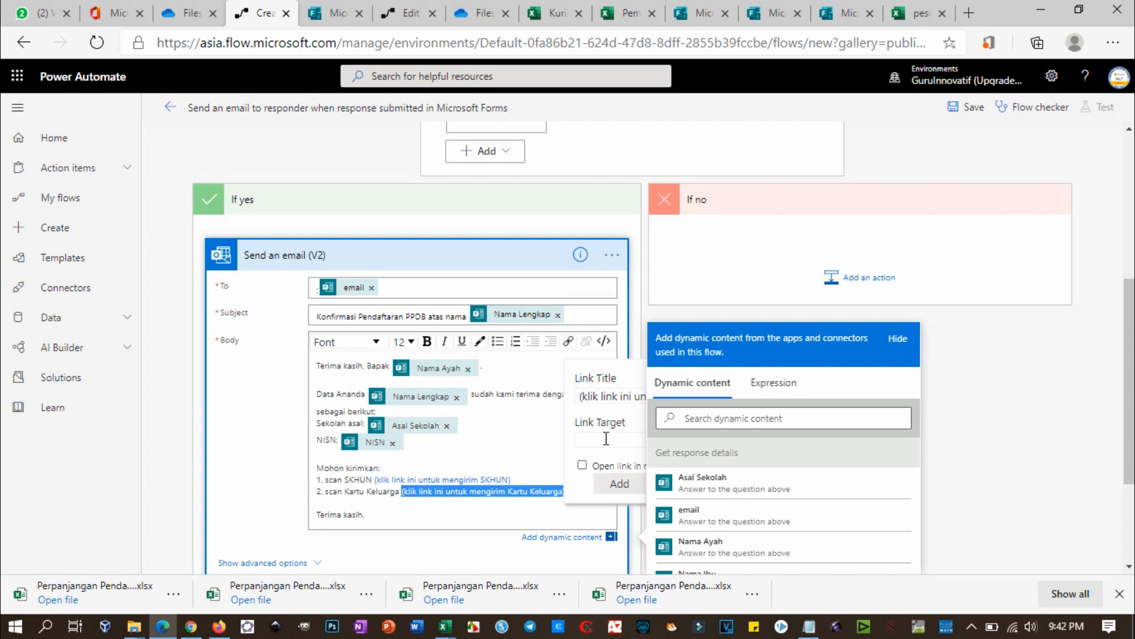
click(605, 440)
key(ctrl+v)
click(583, 465)
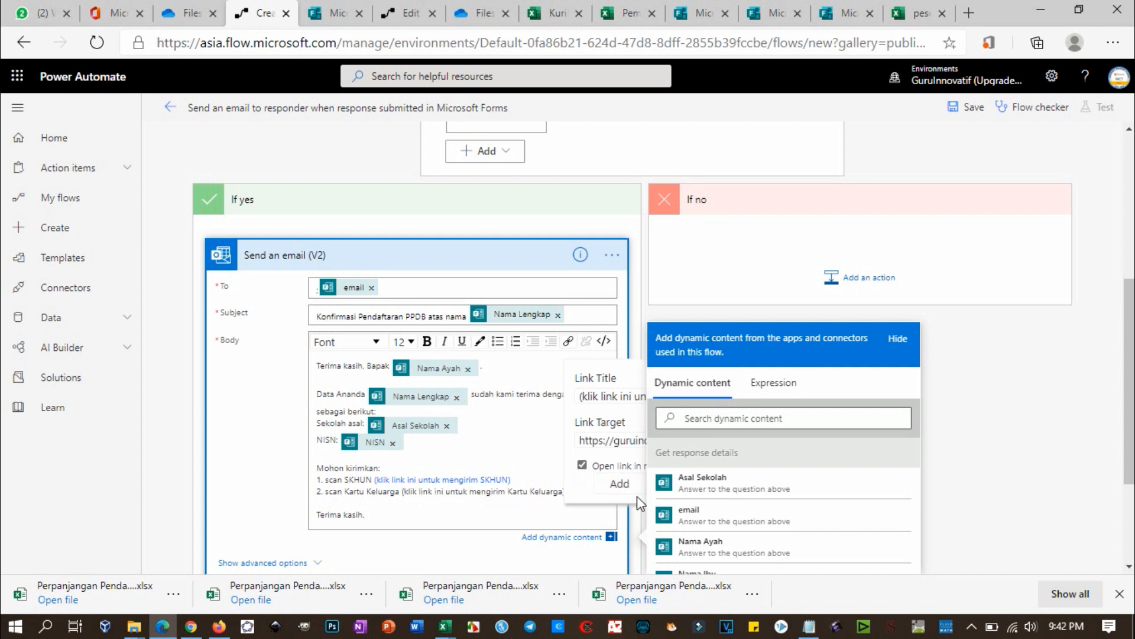
click(621, 484)
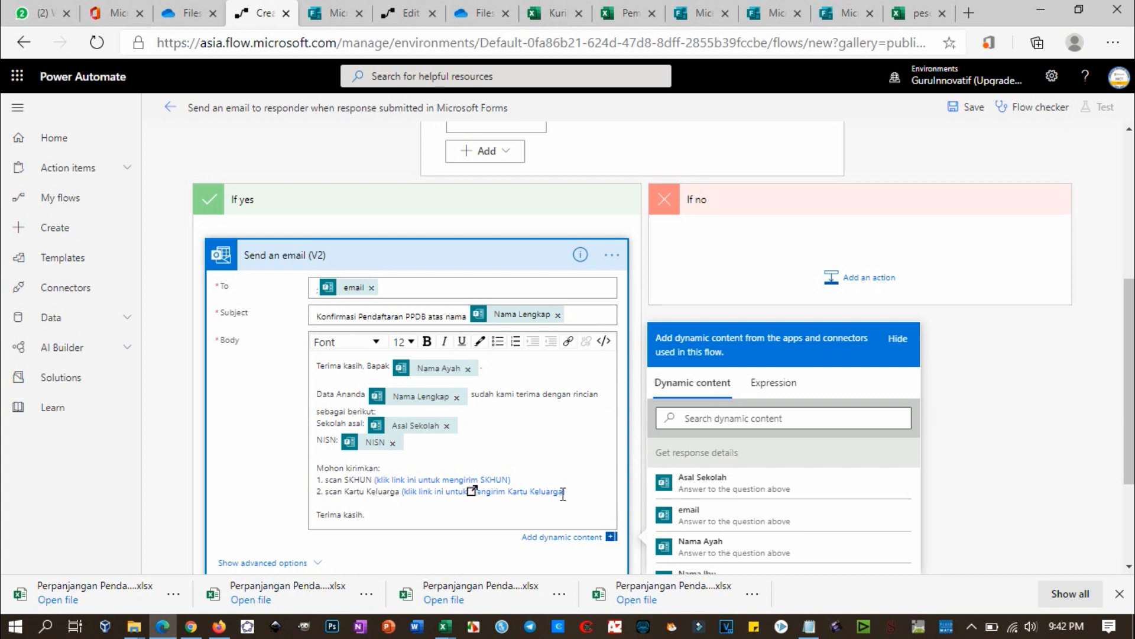
scroll(580, 490, down, 3)
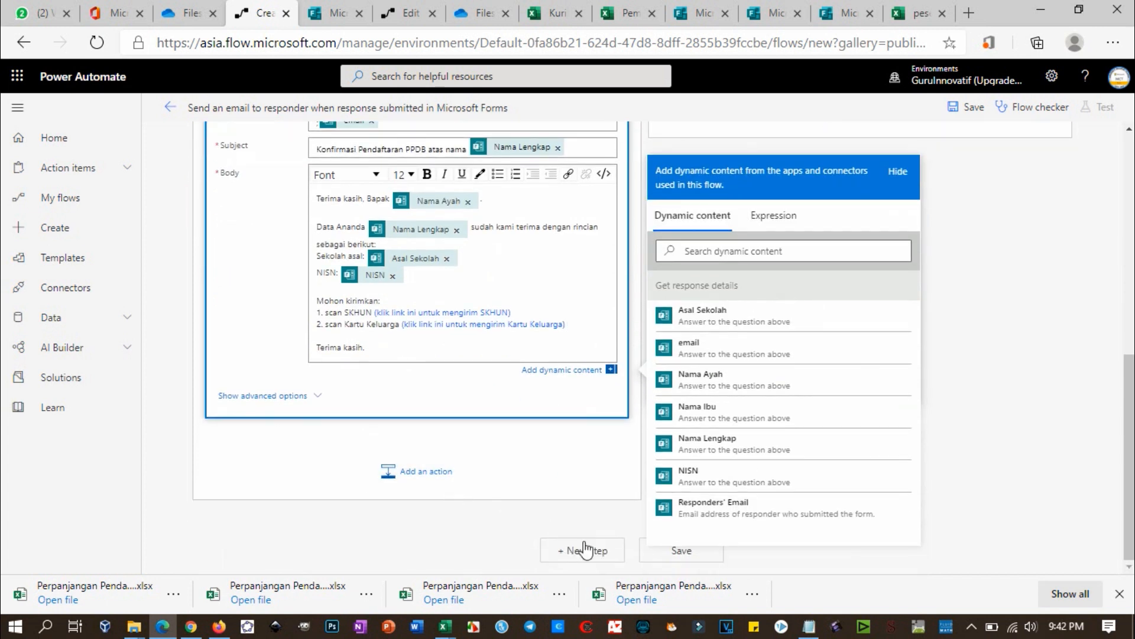
click(716, 180)
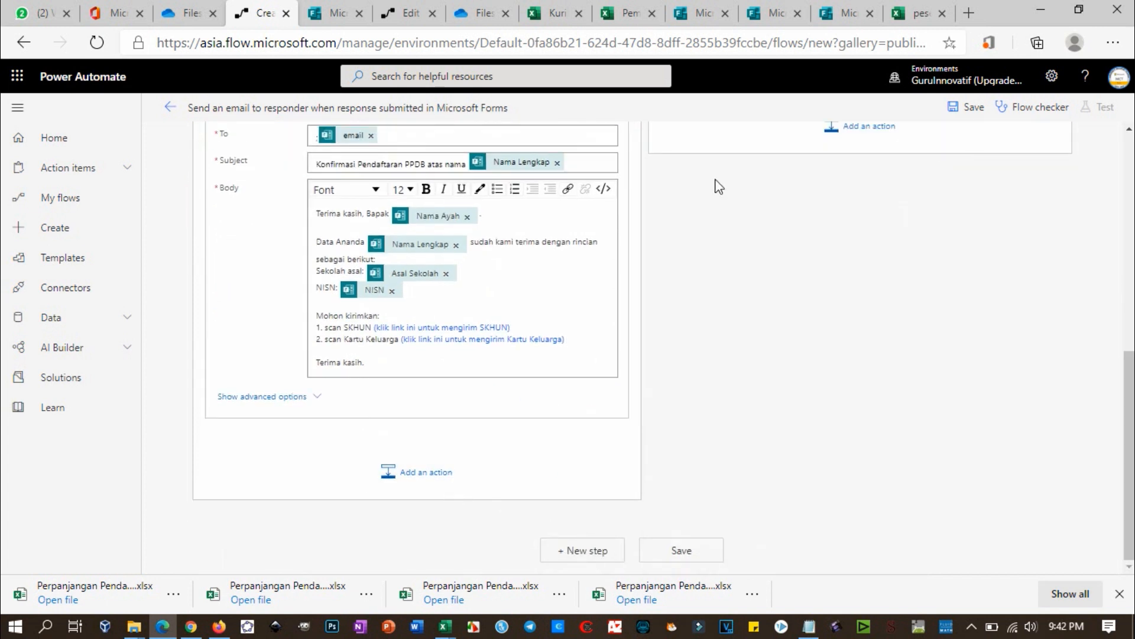
click(679, 549)
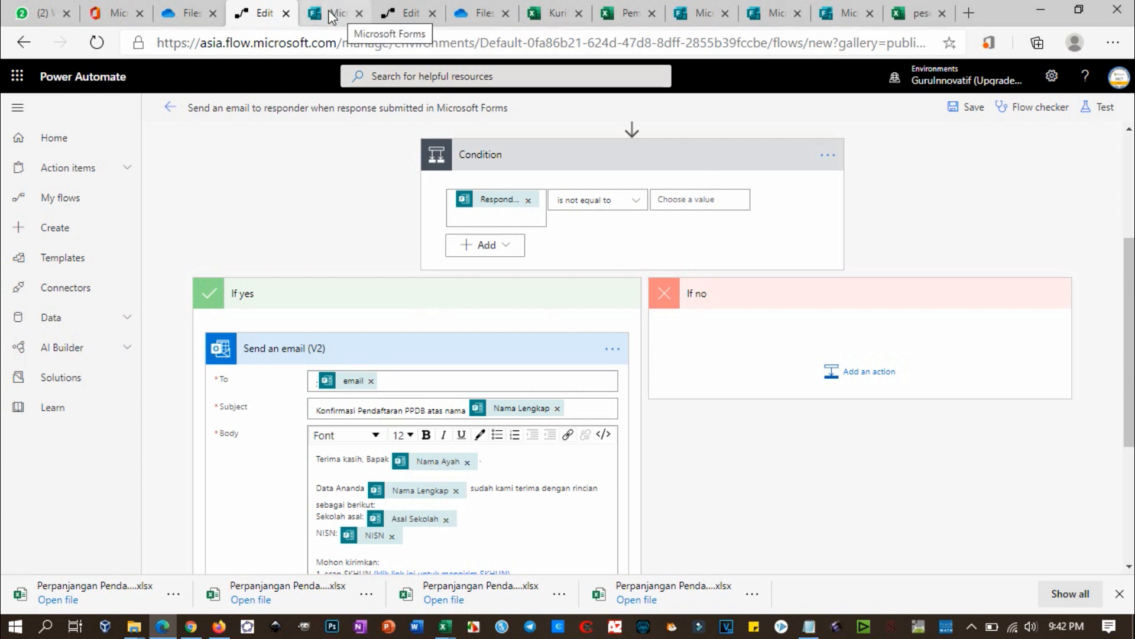
Step: Dismiss the file request confirmation and load the Kartu Keluarga upload link in a new InPrivate window
click(332, 17)
click(189, 13)
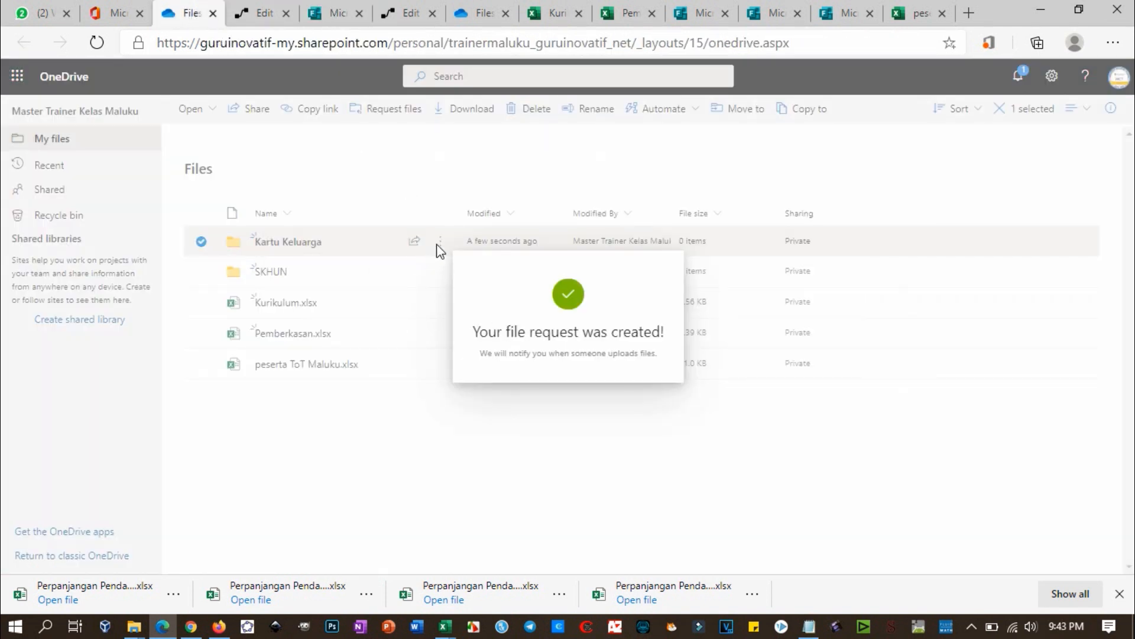
click(510, 431)
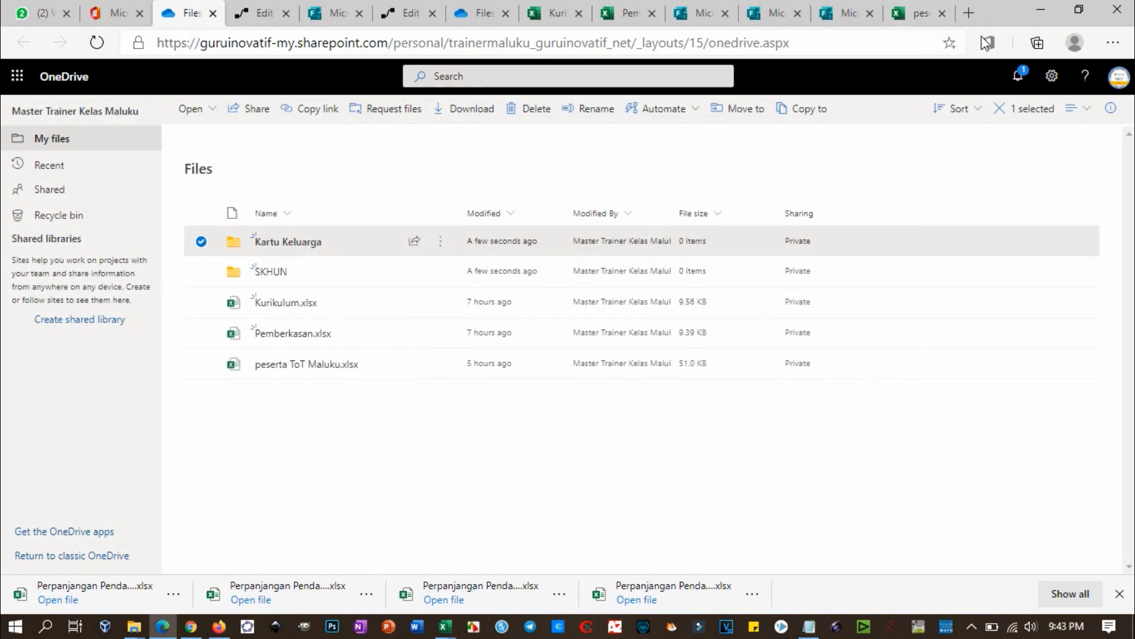
click(1113, 43)
click(1040, 126)
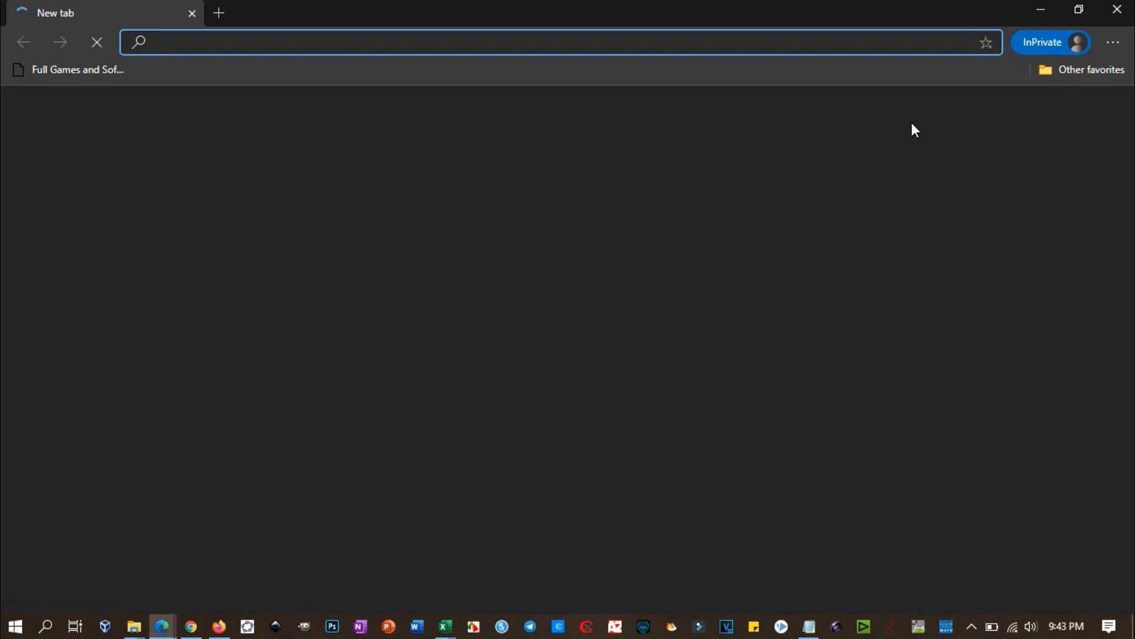
key(ctrl+v)
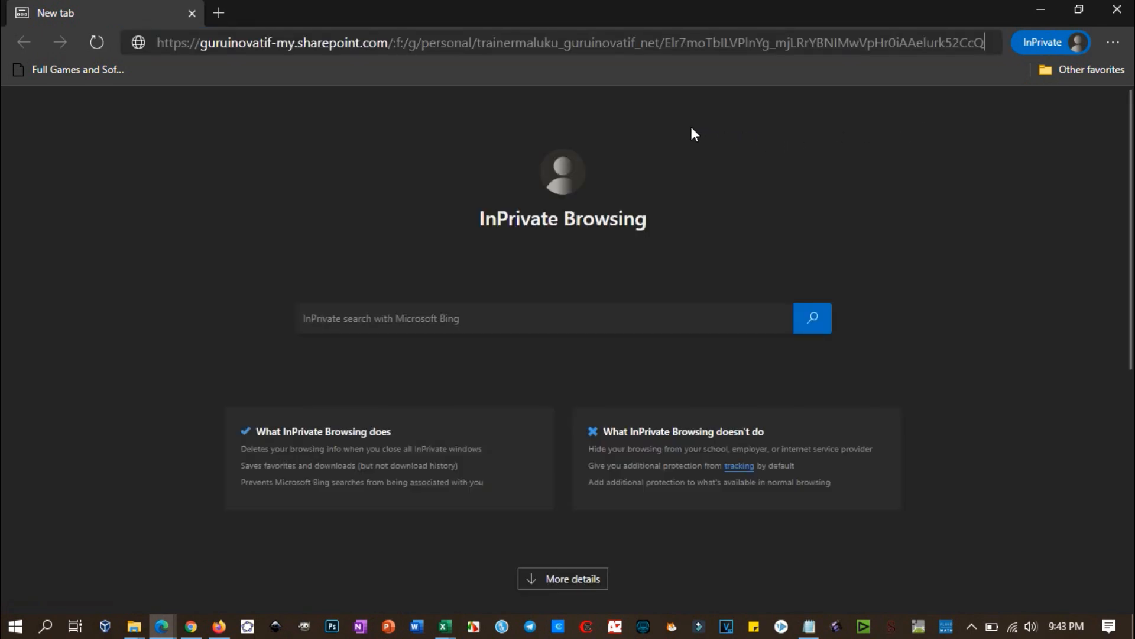
key(Return)
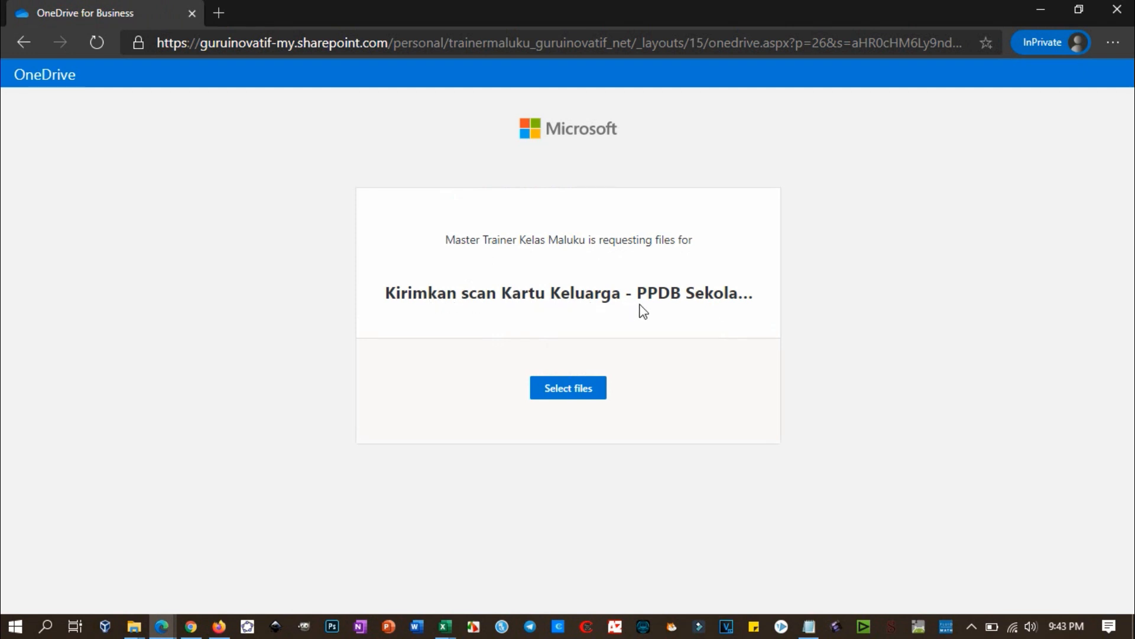
Step: Select poster.jpeg as the file to send through the Kartu Keluarga request
click(572, 392)
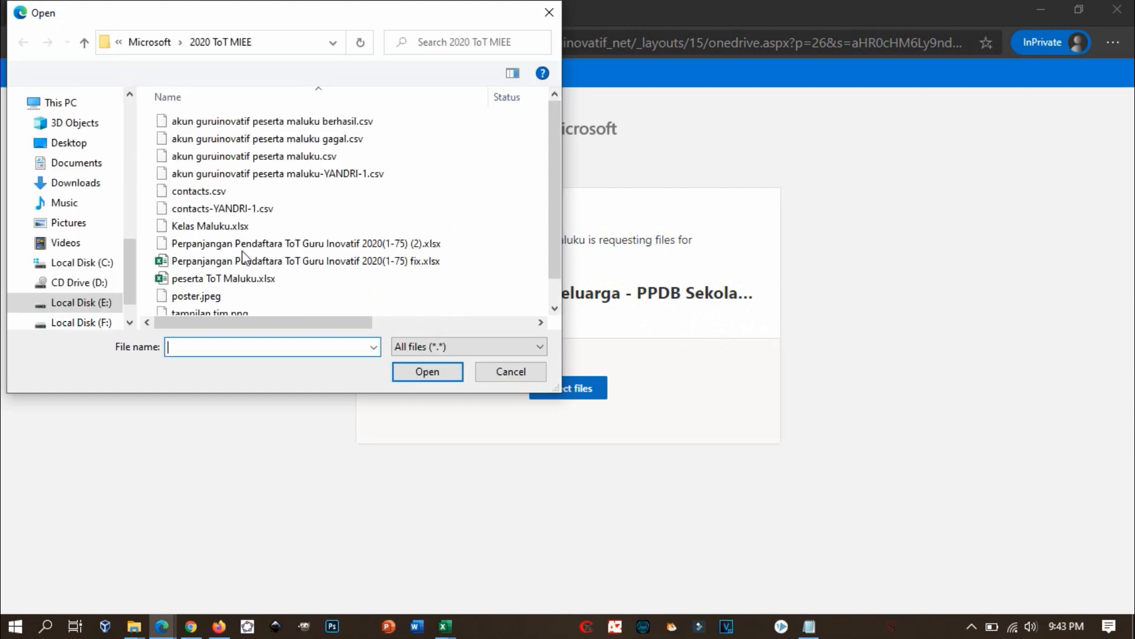
scroll(219, 300, down, 1)
click(217, 299)
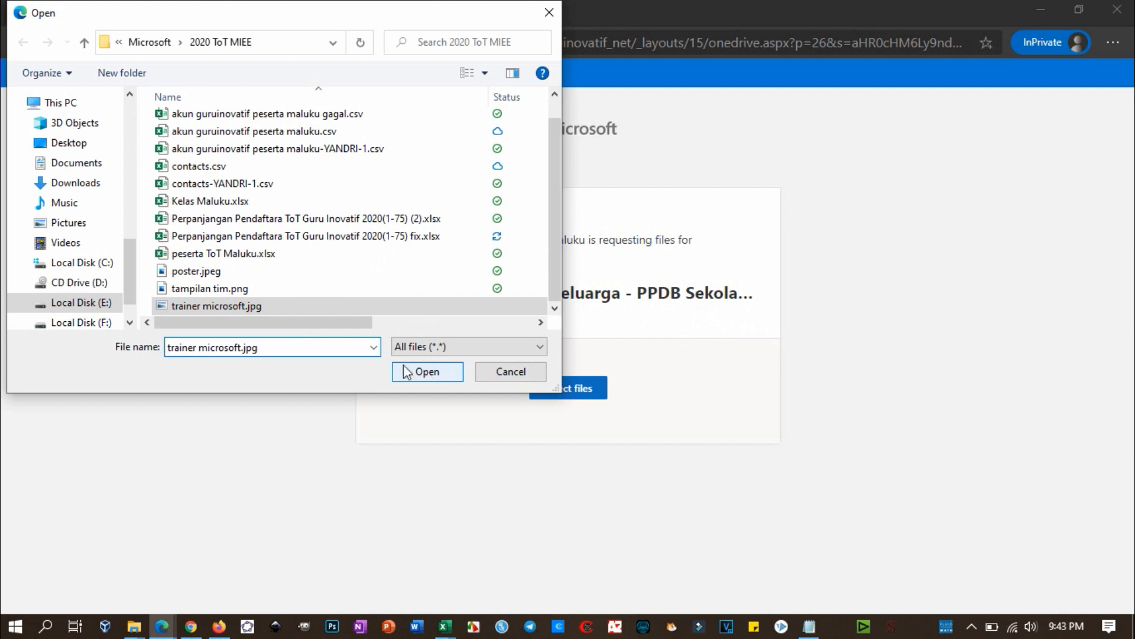
click(189, 289)
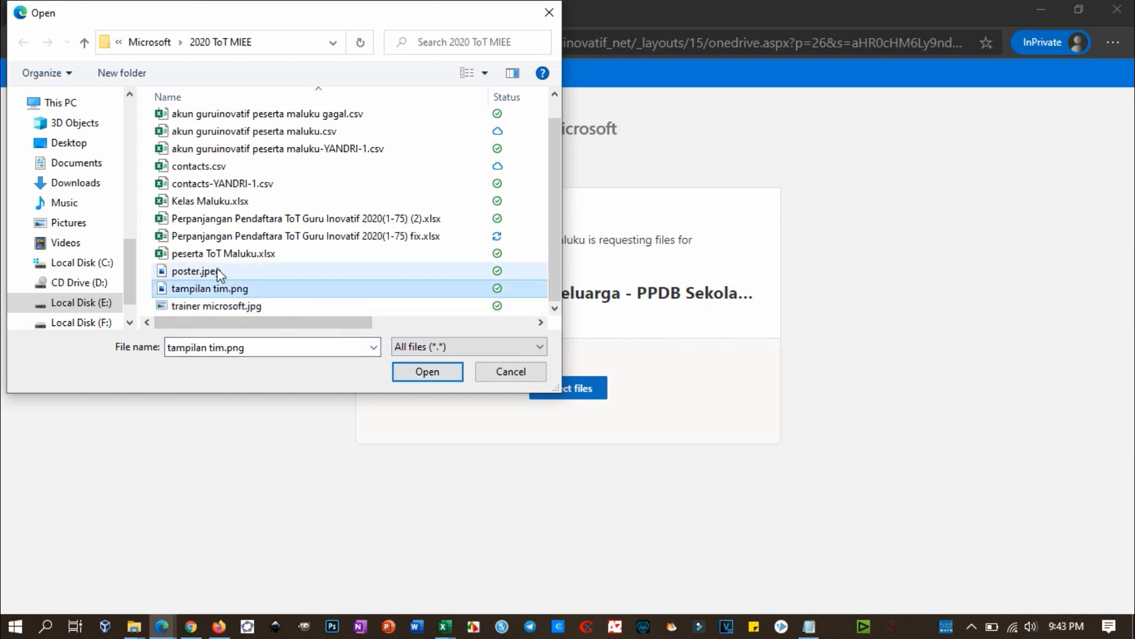
click(218, 270)
click(427, 371)
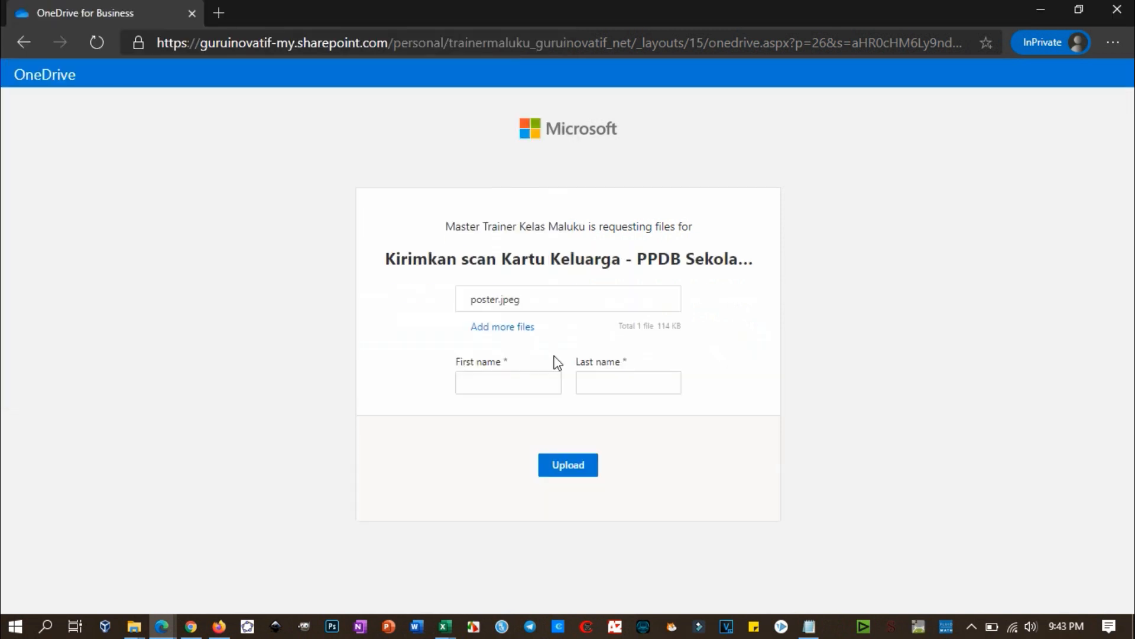
Step: Enter the uploader's first and last name and upload poster.jpeg
click(499, 381)
text(Yandri)
click(604, 375)
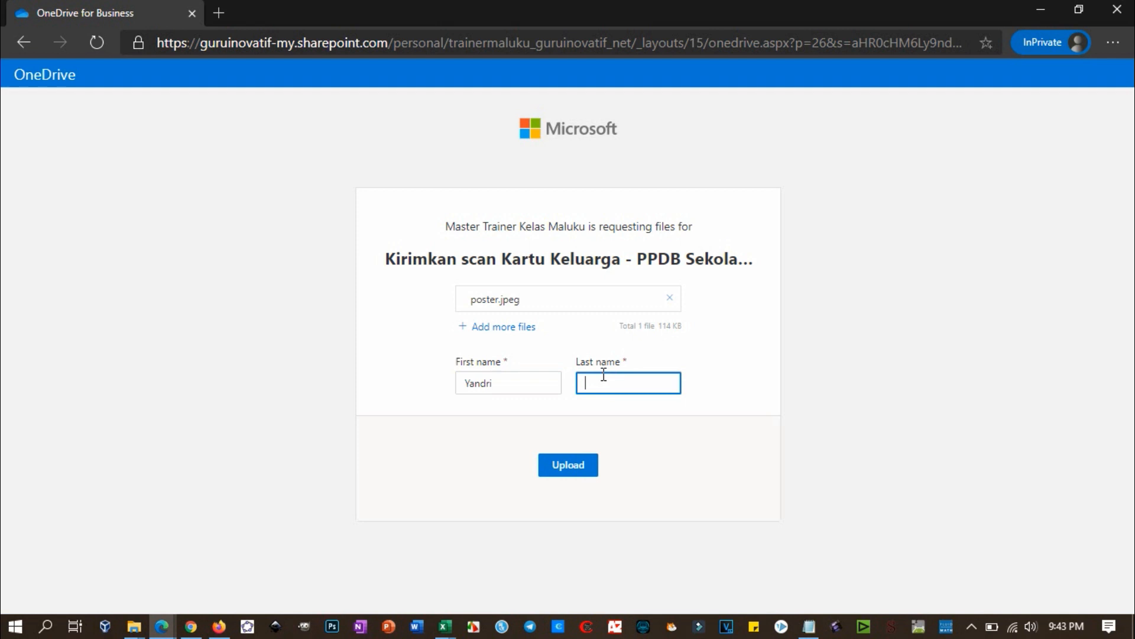
click(558, 464)
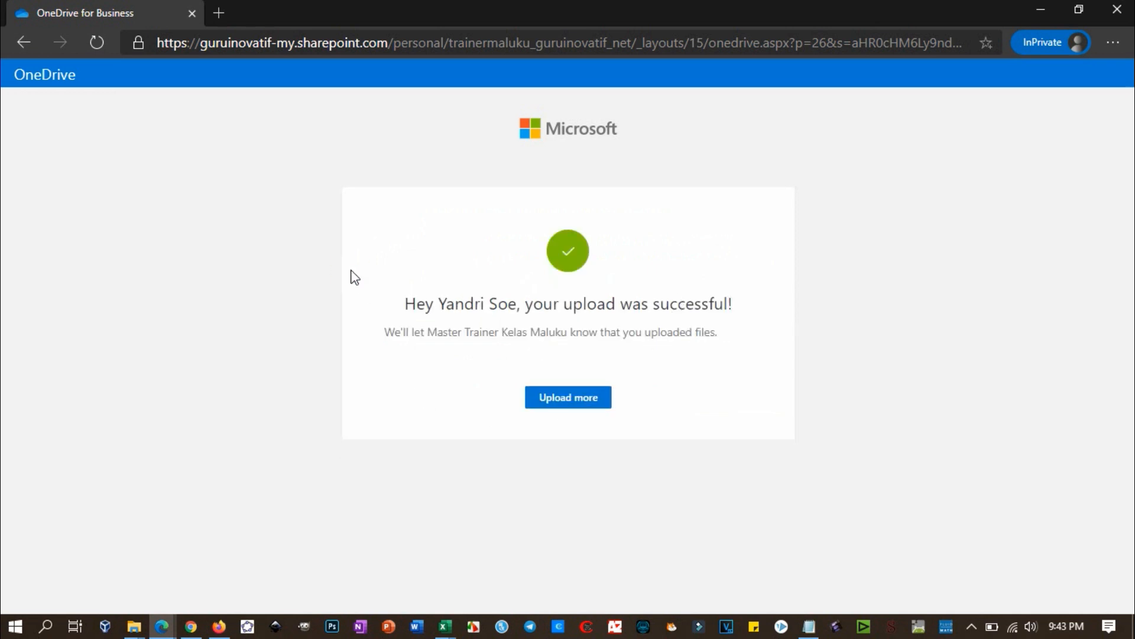
key(alt+Tab)
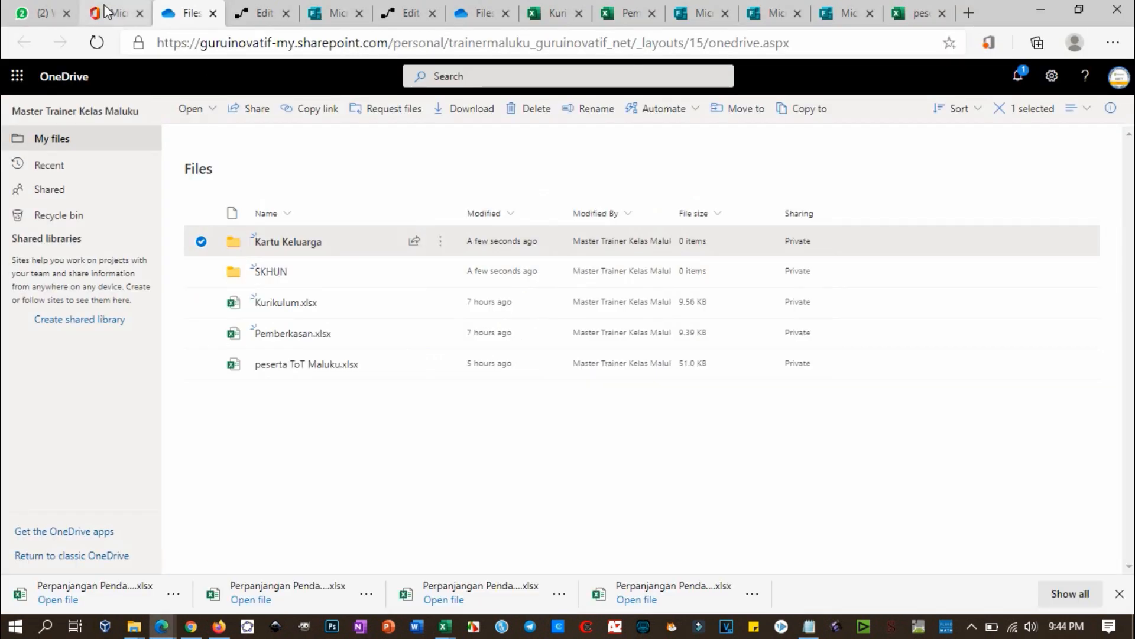
Step: Verify the 114 KB poster upload in the Kartu Keluarga folder, then return to the flow editor
click(292, 252)
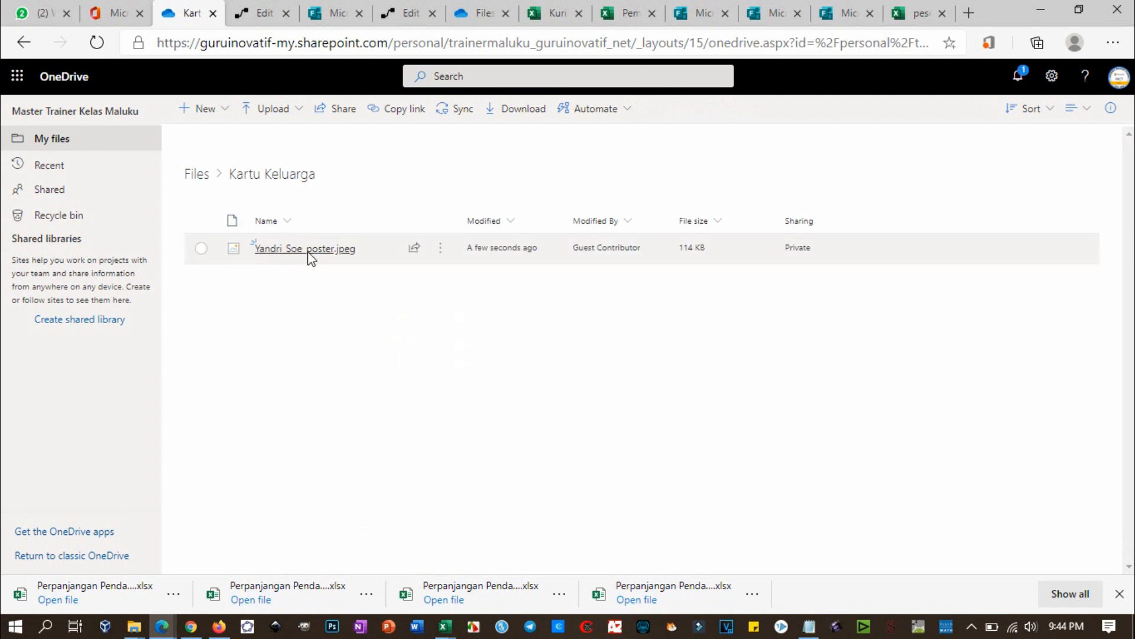
mouse_move(330, 256)
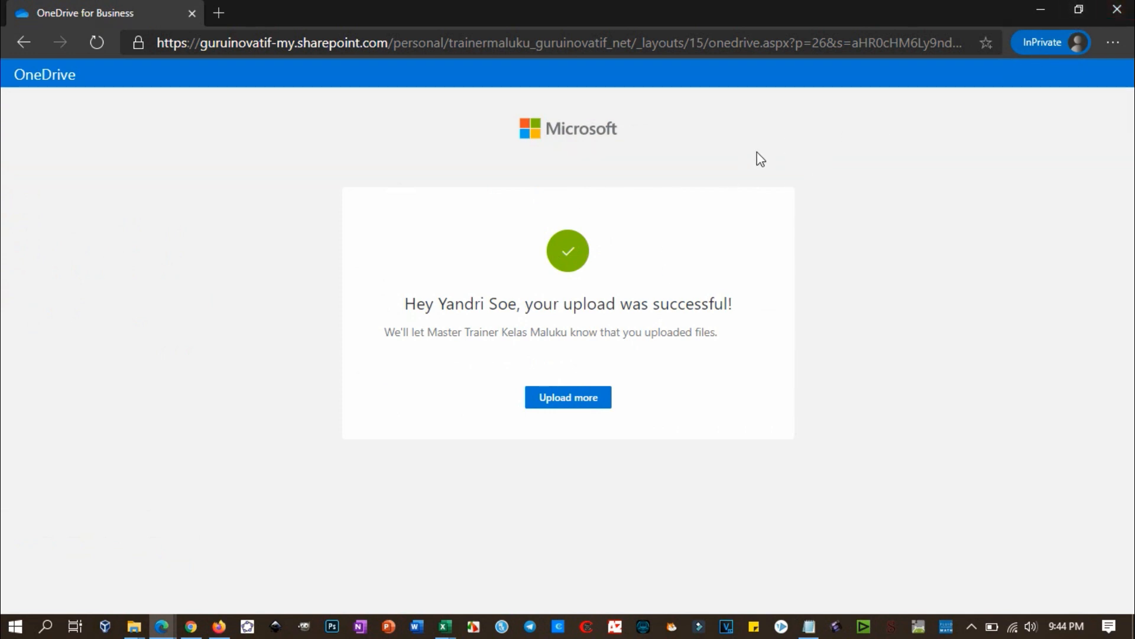
key(alt+Tab)
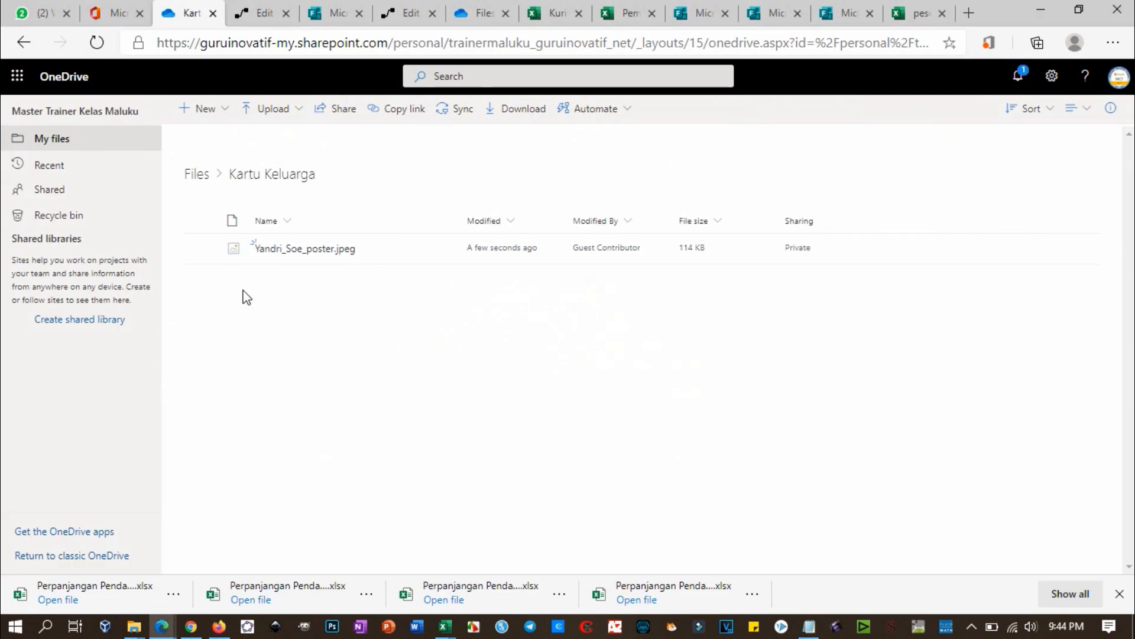
click(257, 18)
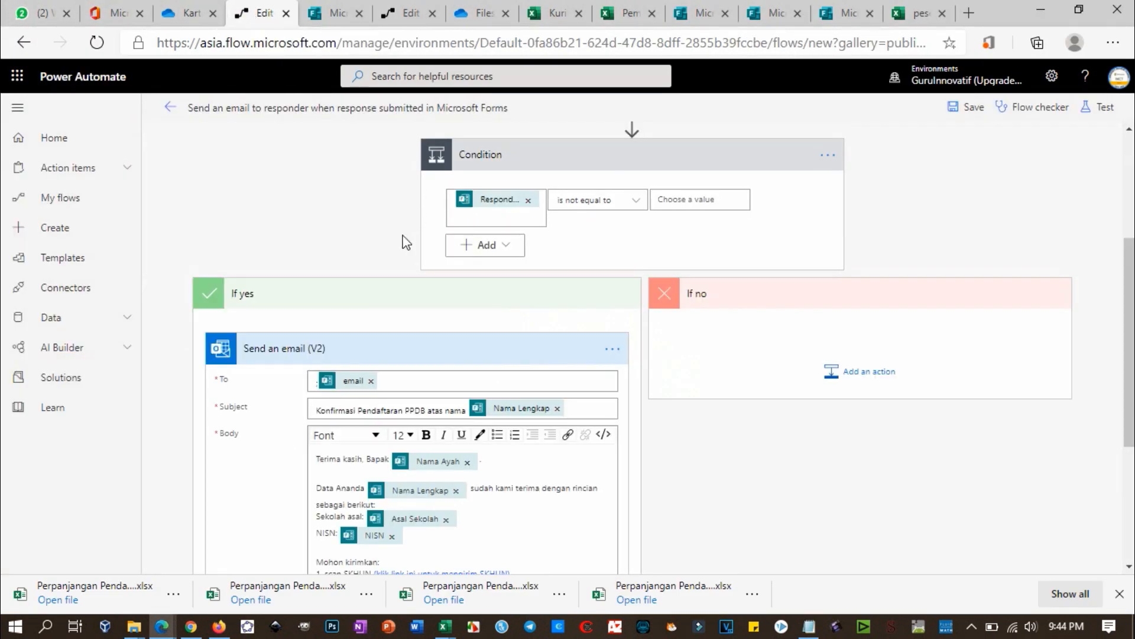
Step: Replace the email's To field with the form's 'email' token followed by ';' and save the flow
scroll(563, 182, up, 4)
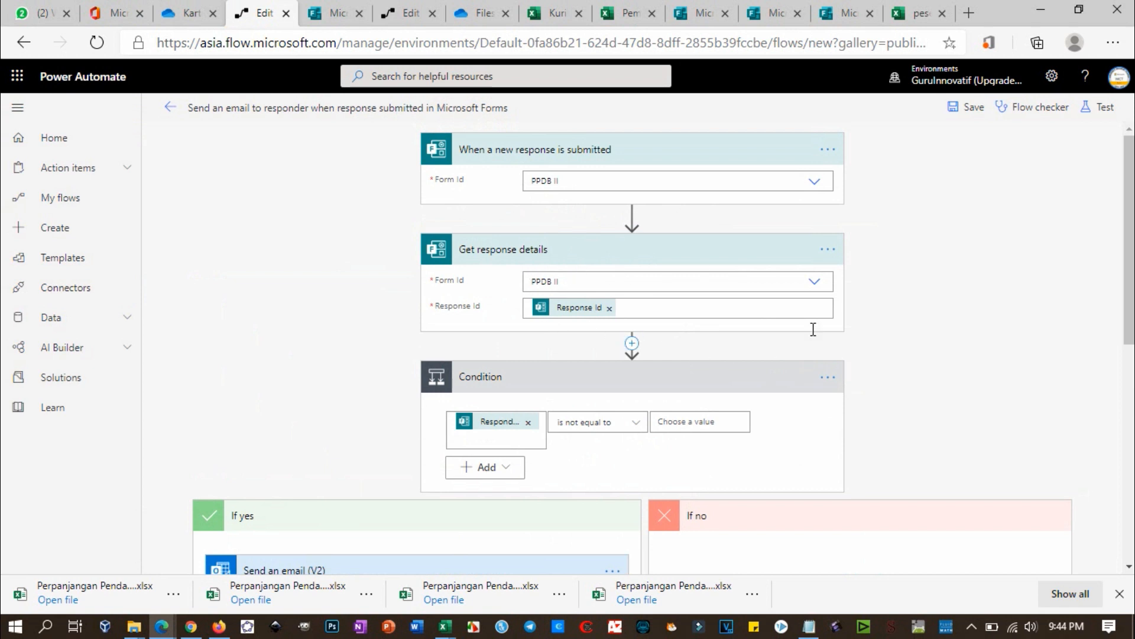
scroll(661, 367, down, 3)
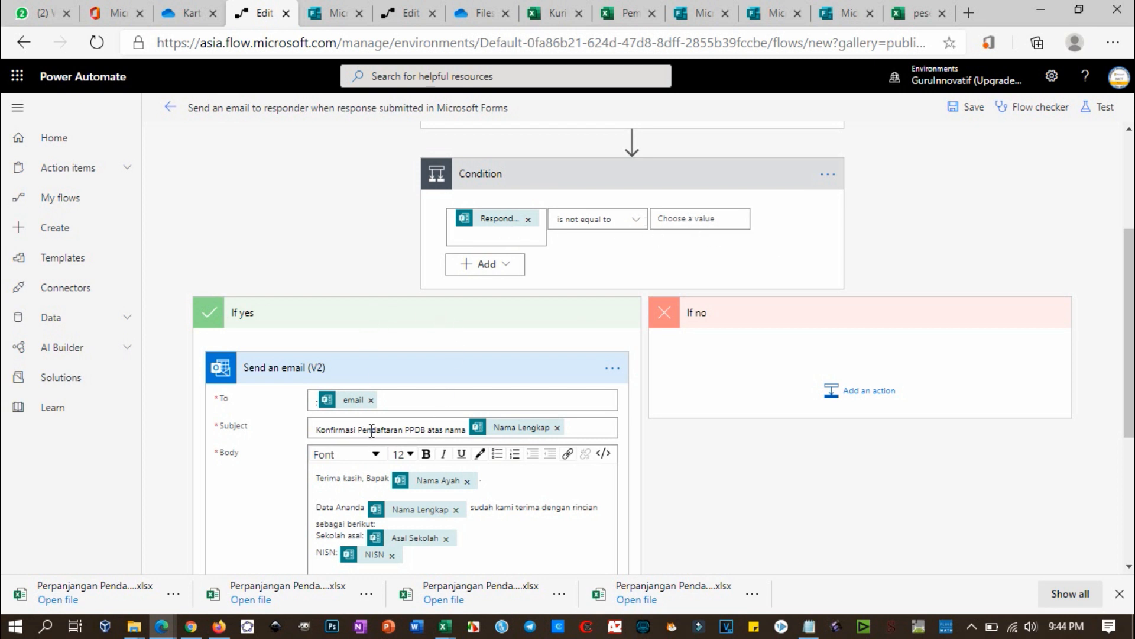
scroll(372, 431, down, 3)
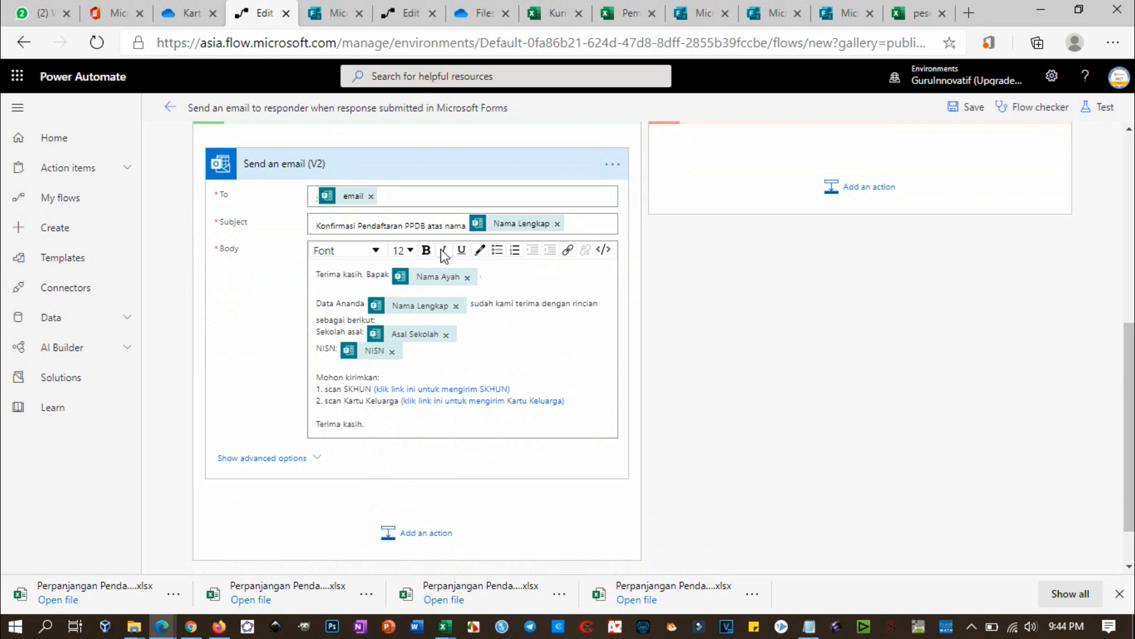
scroll(360, 257, up, 1)
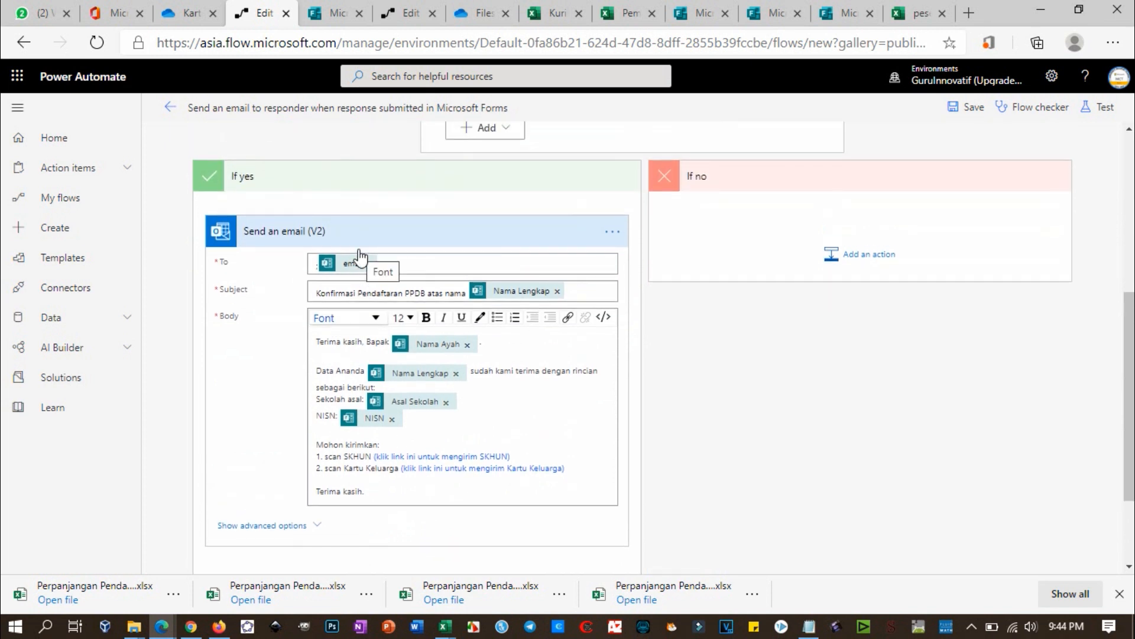
click(312, 260)
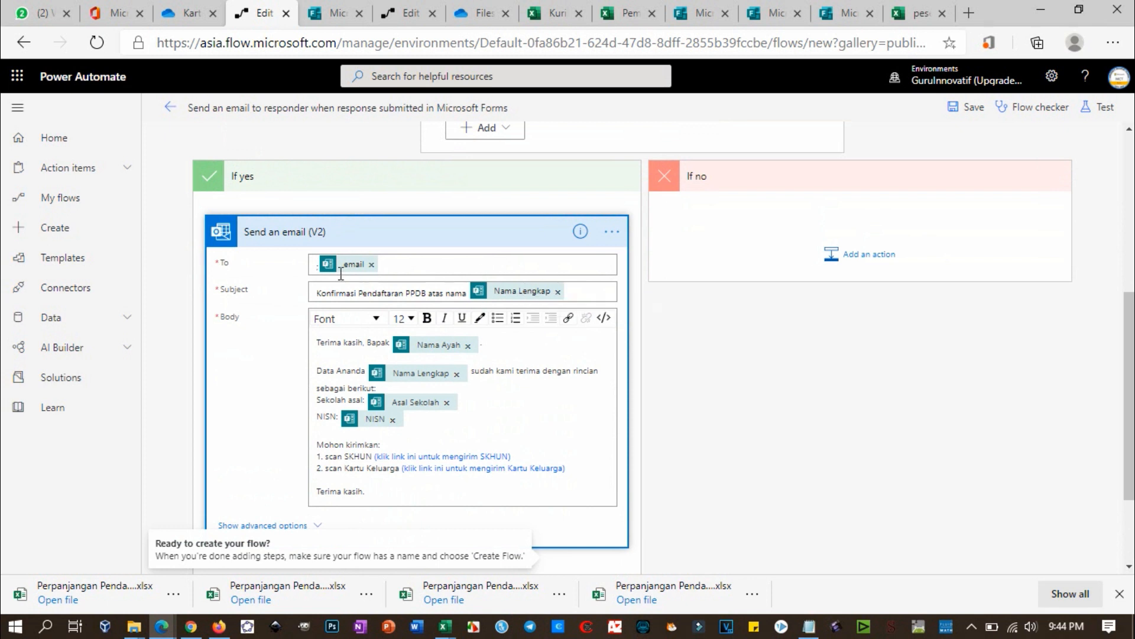
click(311, 261)
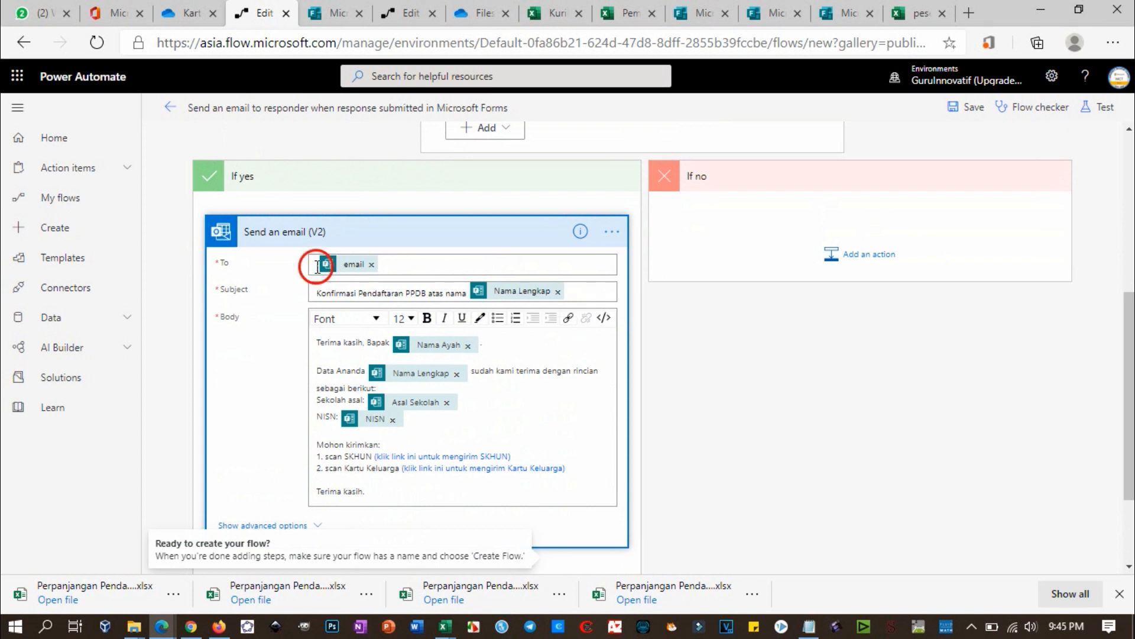
click(384, 264)
click(371, 287)
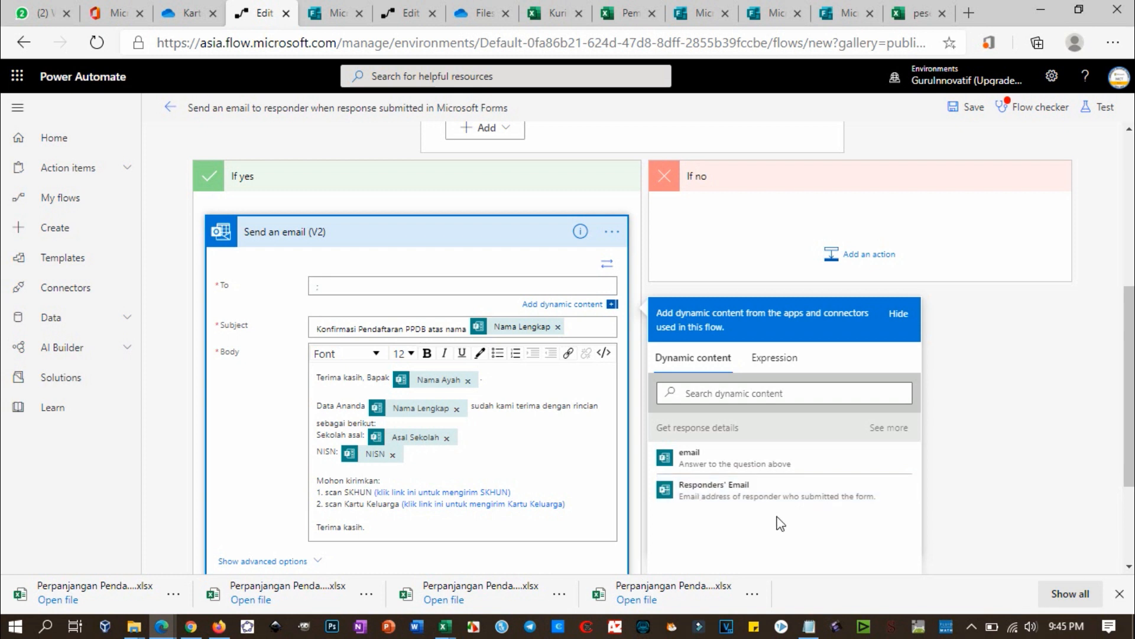
click(730, 461)
text(;)
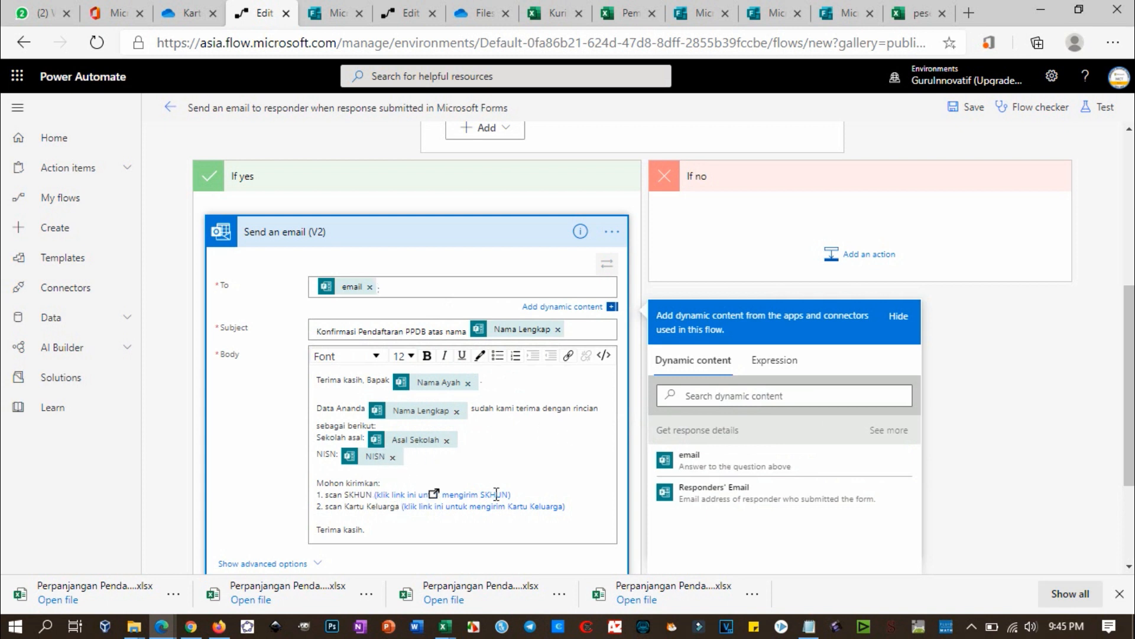
click(976, 117)
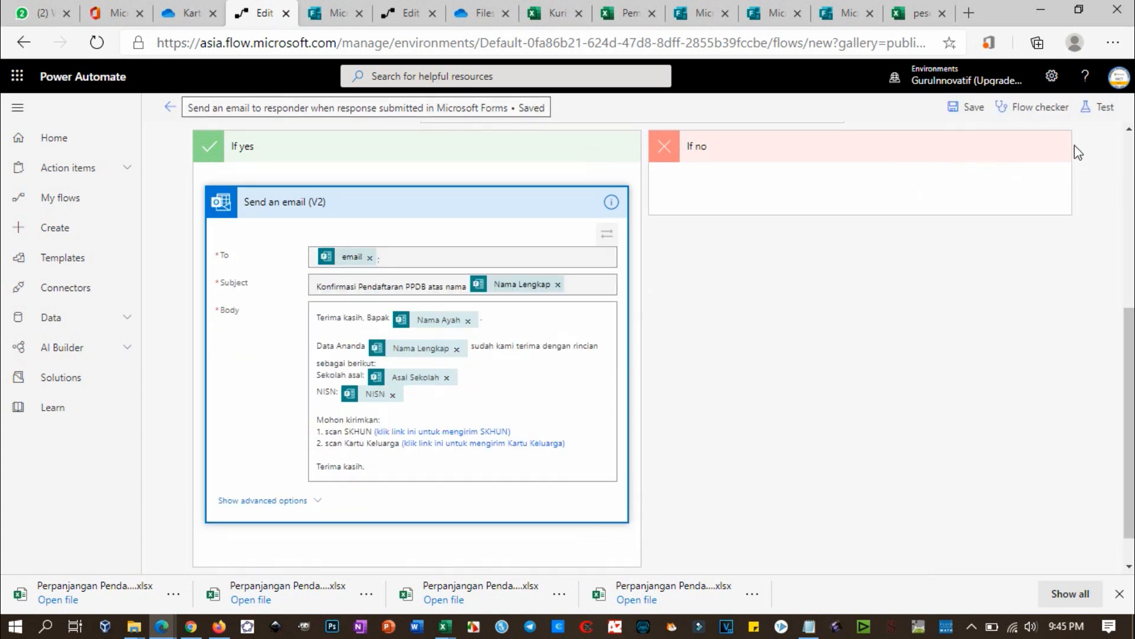
Step: Start a manually triggered test run, then open the PPDB II form's Share options
click(1102, 116)
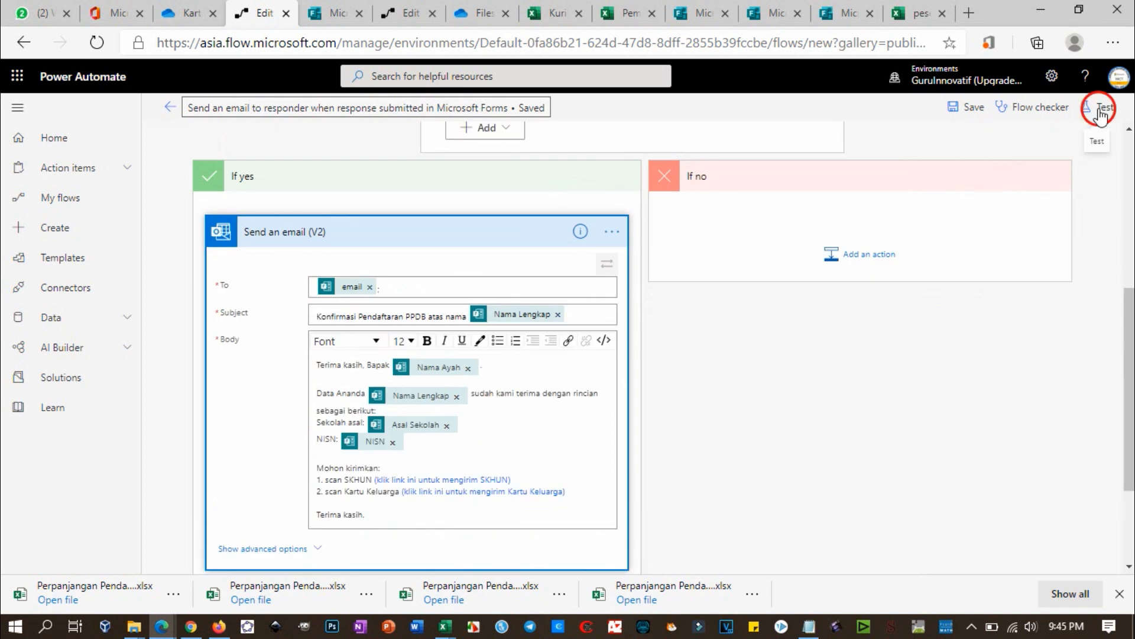
click(1004, 152)
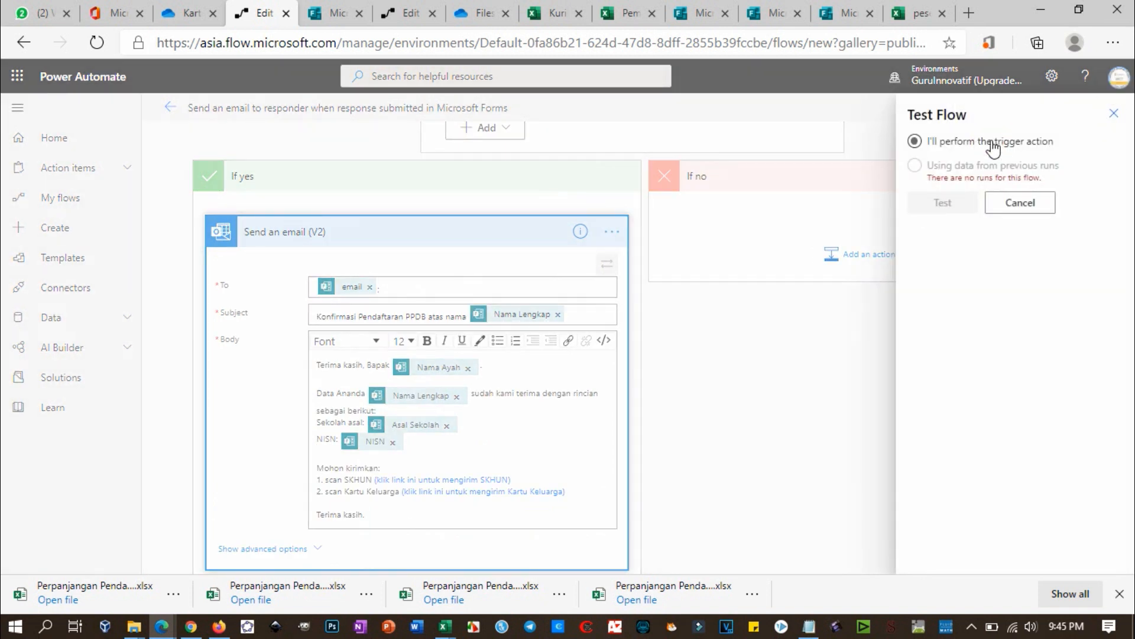
click(950, 207)
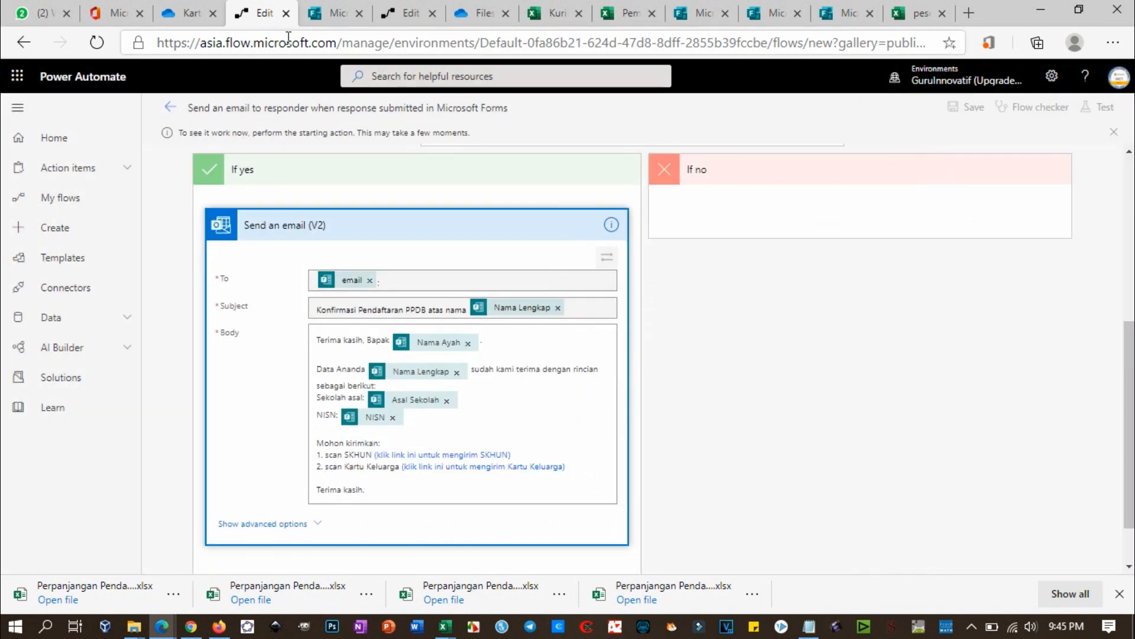
click(331, 18)
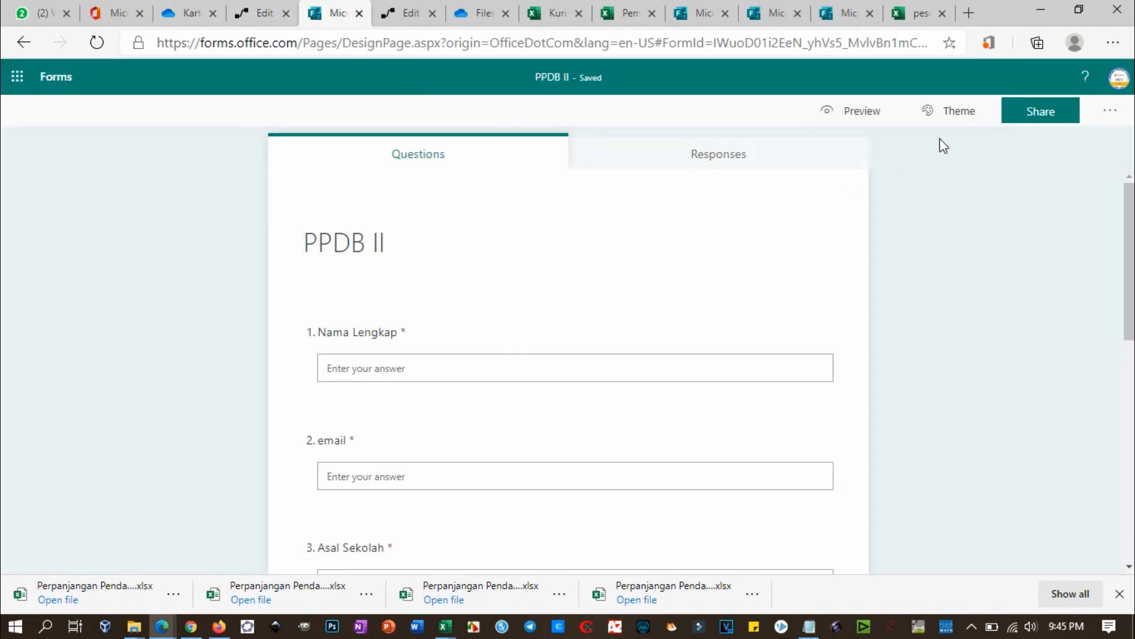
click(1033, 113)
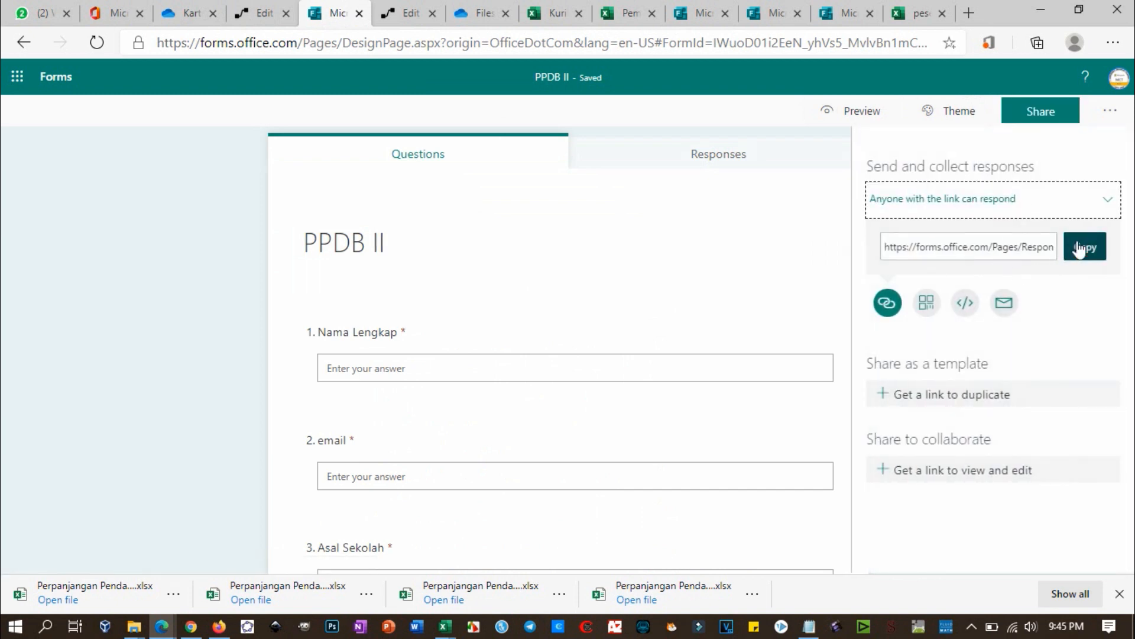
Step: Copy the PPDB II response link and open it in a new InPrivate window
click(1084, 247)
click(1106, 46)
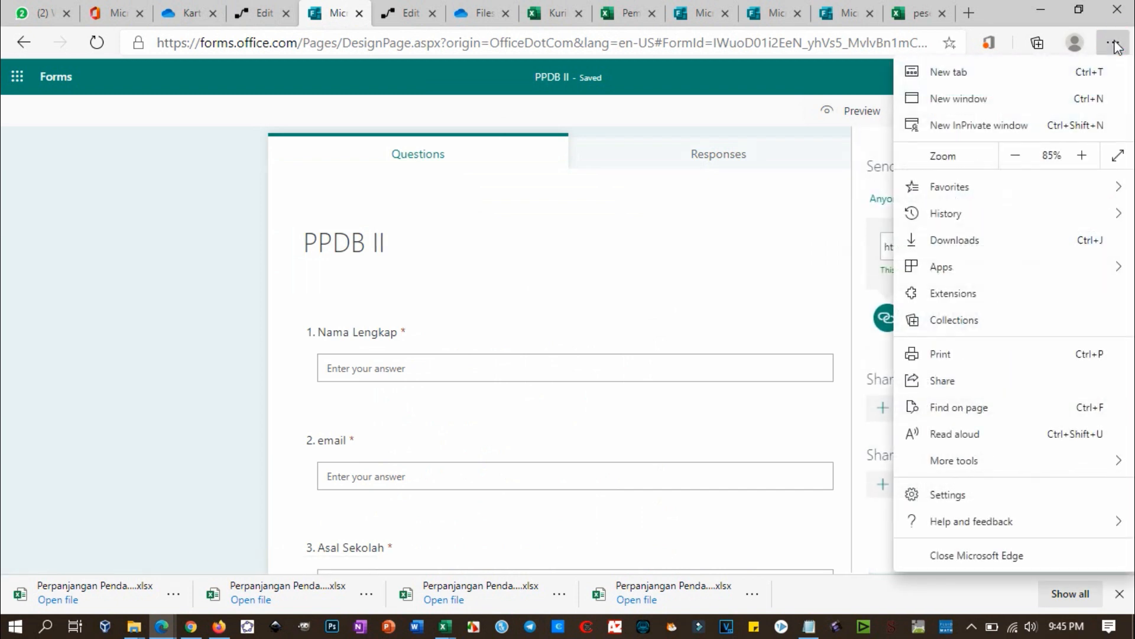
click(1058, 123)
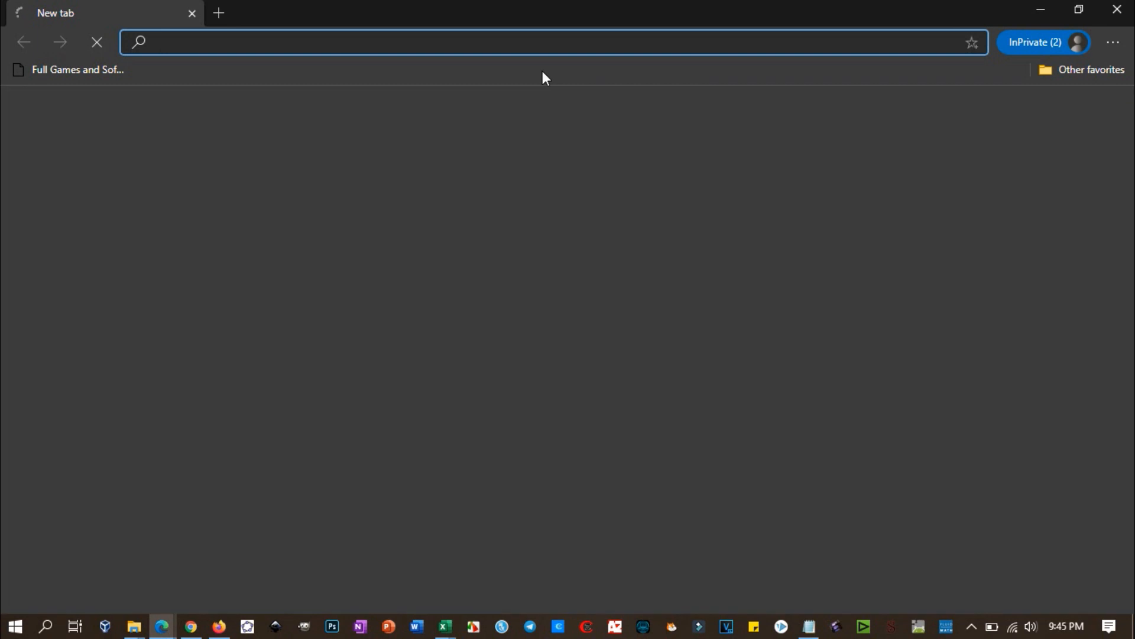
key(ctrl+v)
key(Return)
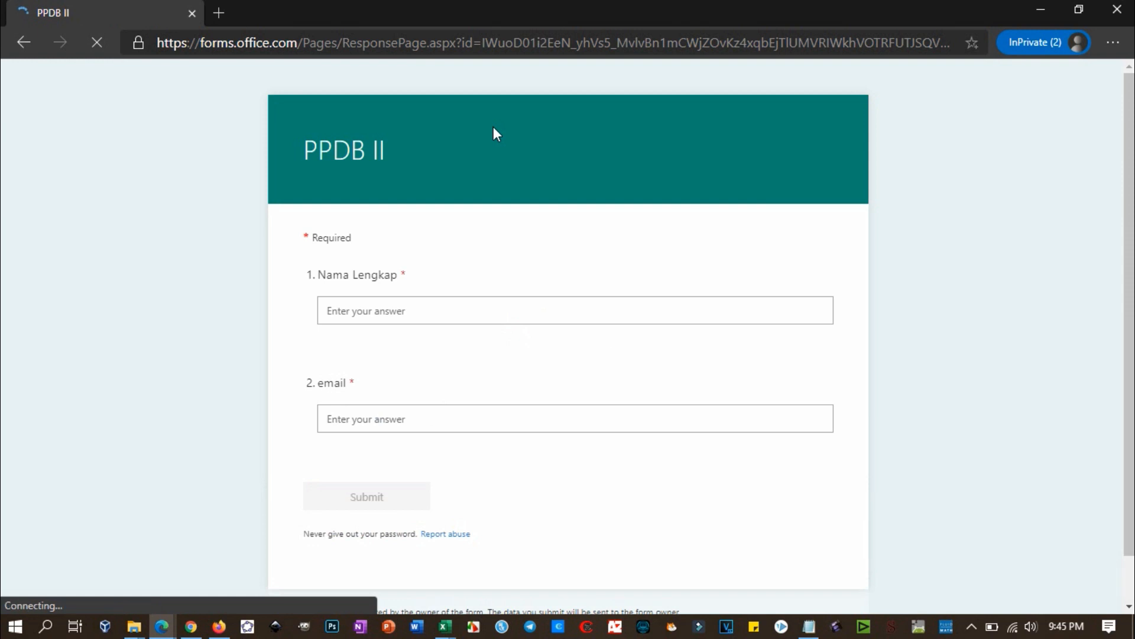
Step: Fill in the student's full name, email, and school SMPN 1 Kota Baru
click(535, 319)
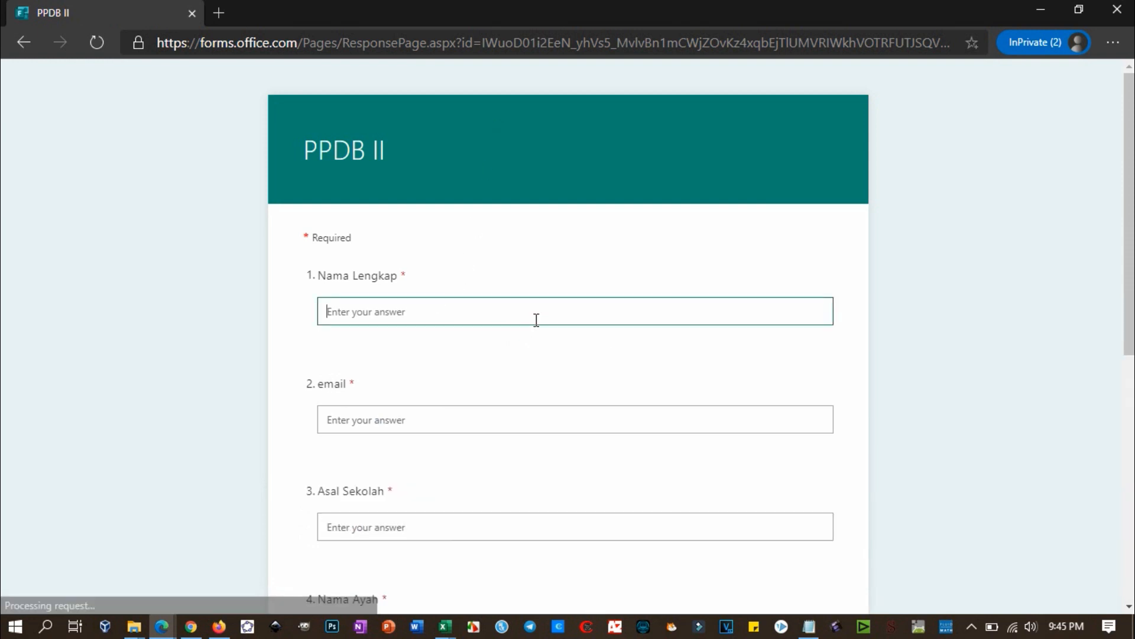
text(Ya)
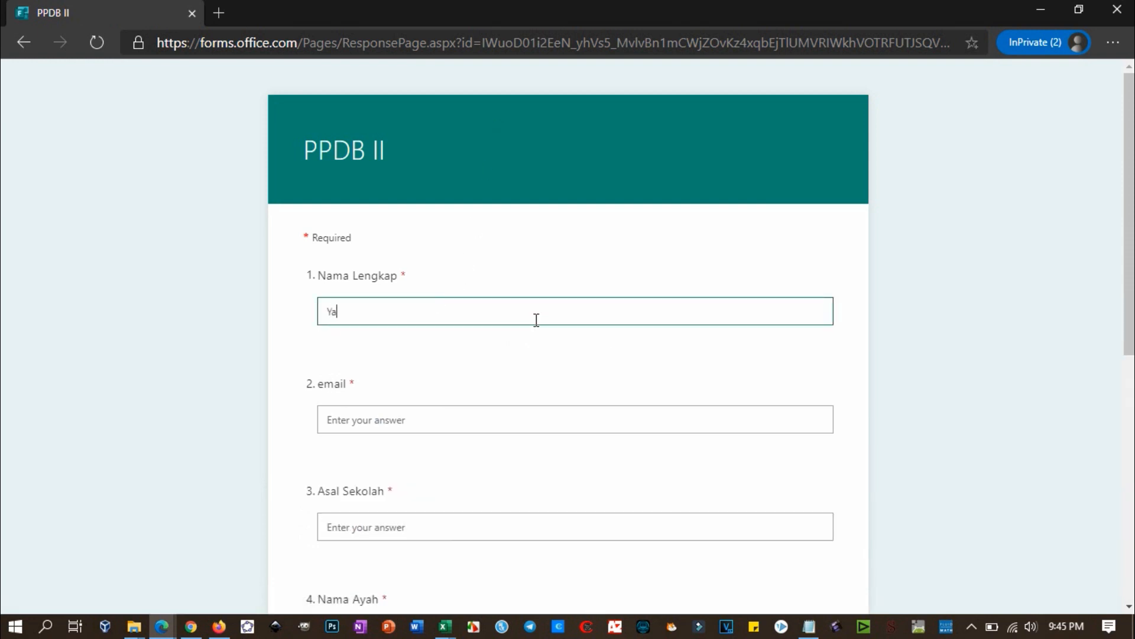
key(BackSpace)
key(BackSpace)
text(I)
key(Tab)
text(y)
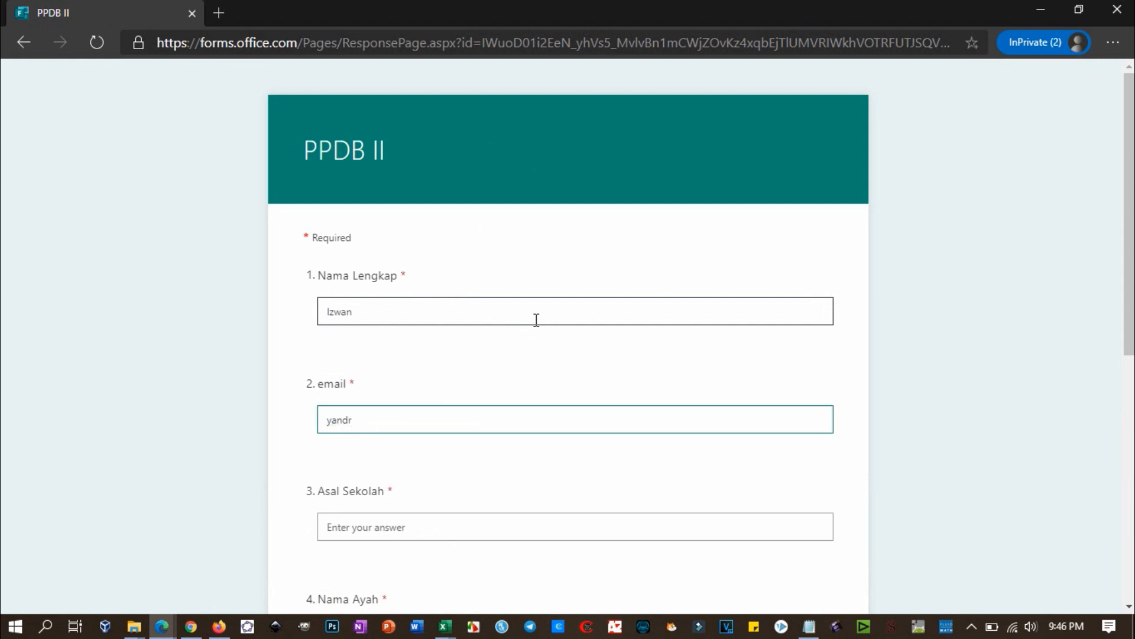
key(BackSpace)
text(n)
key(Tab)
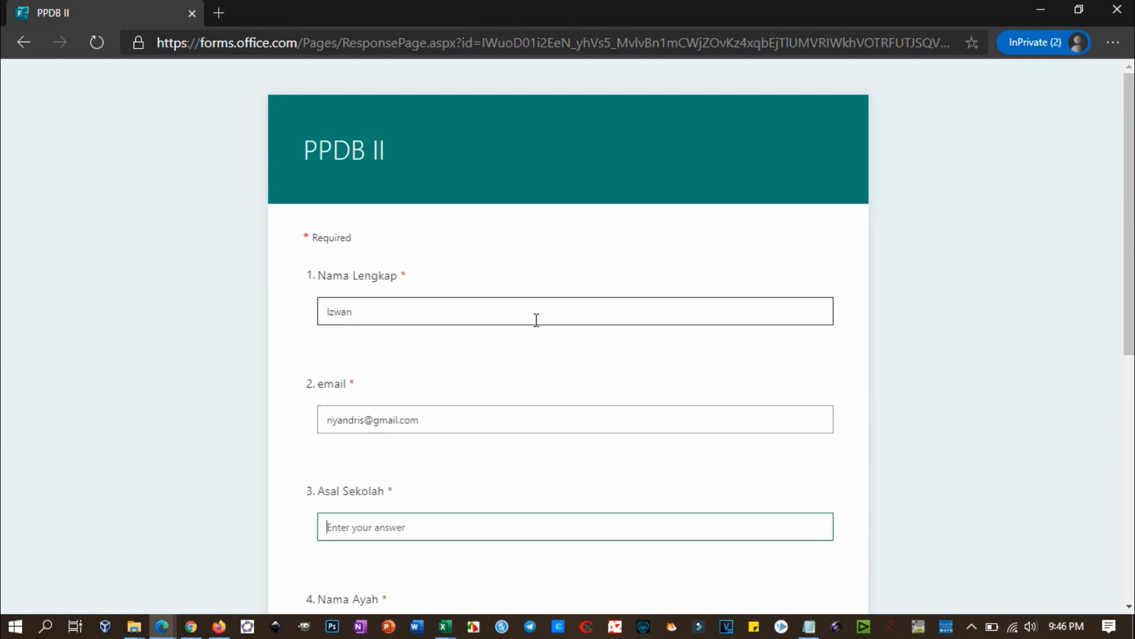
text(SMPN 1 Kota Baru)
Step: Enter the father's name and the NISN, then submit the test response
scroll(536, 319, down, 3)
click(412, 469)
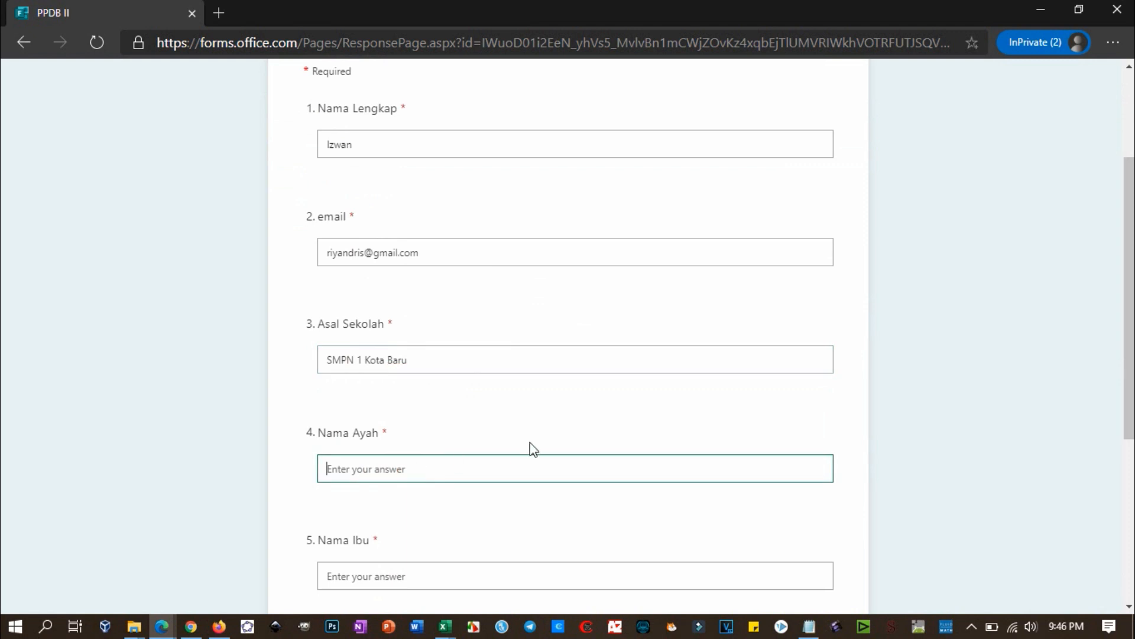
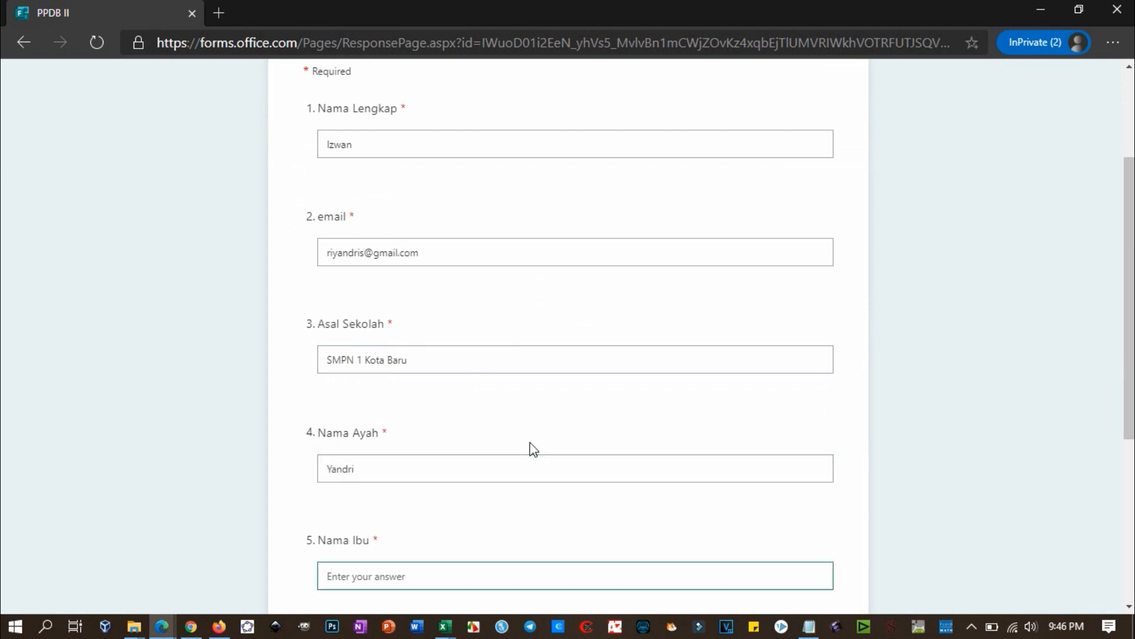
scroll(534, 450, down, 4)
click(396, 433)
text(123456789)
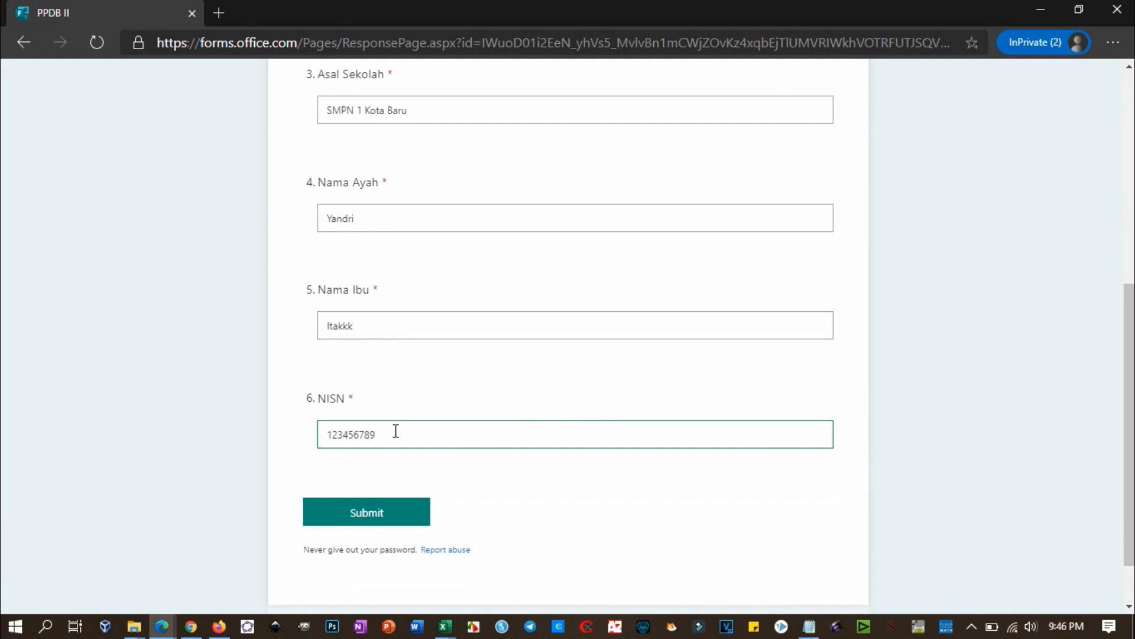
click(384, 514)
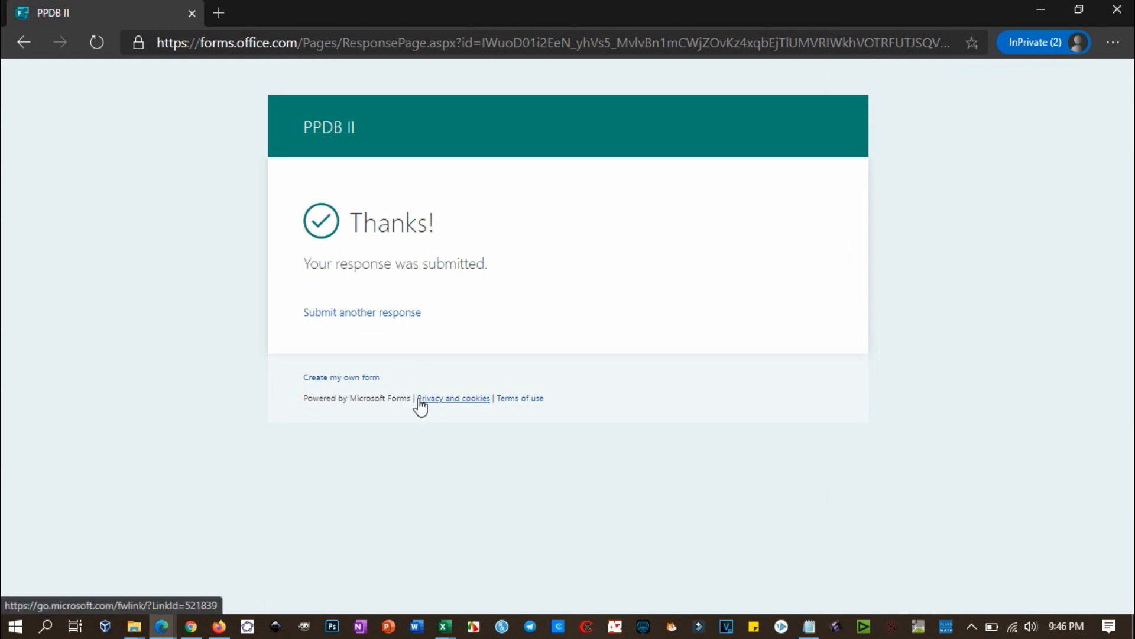
key(alt+Tab)
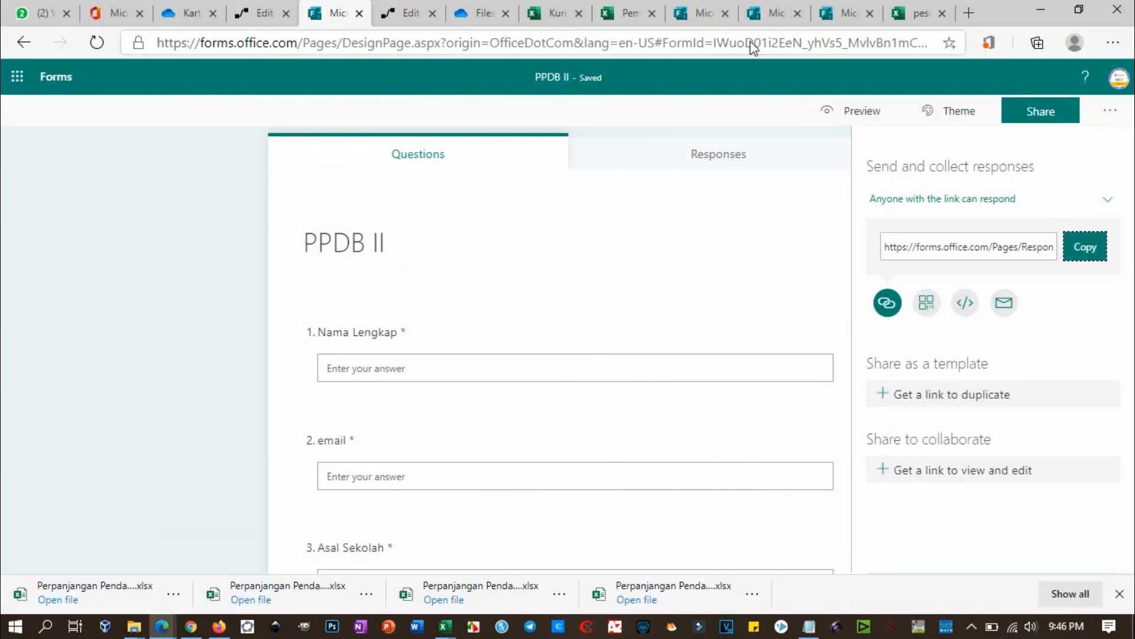
Step: Expand the run's Condition step and Send an email (V2) action to view their inputs
click(267, 15)
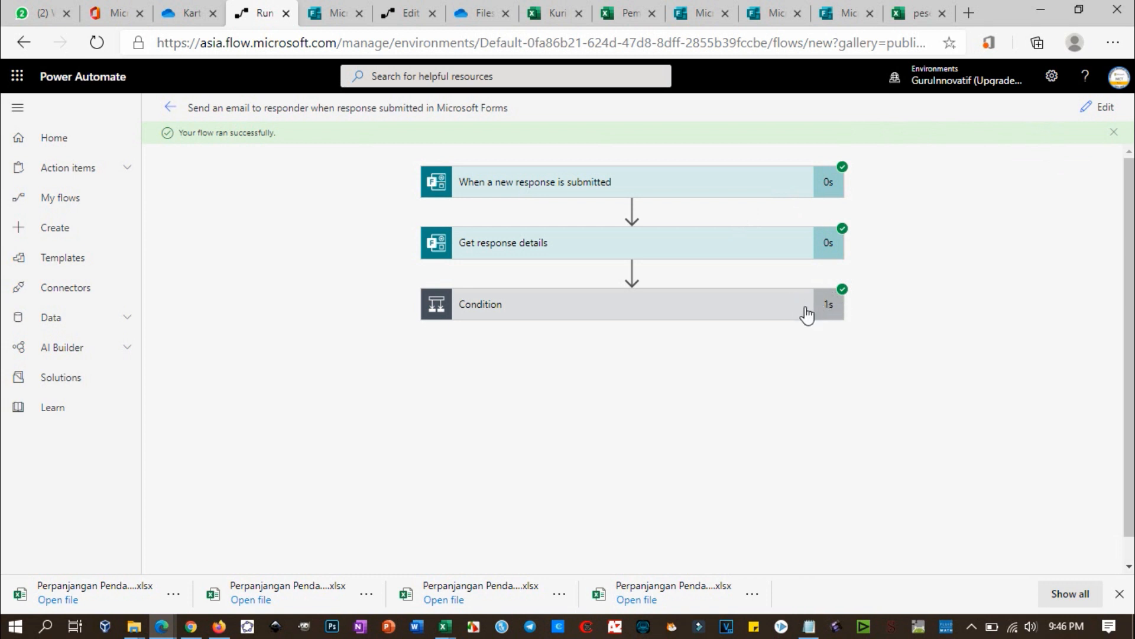
click(605, 311)
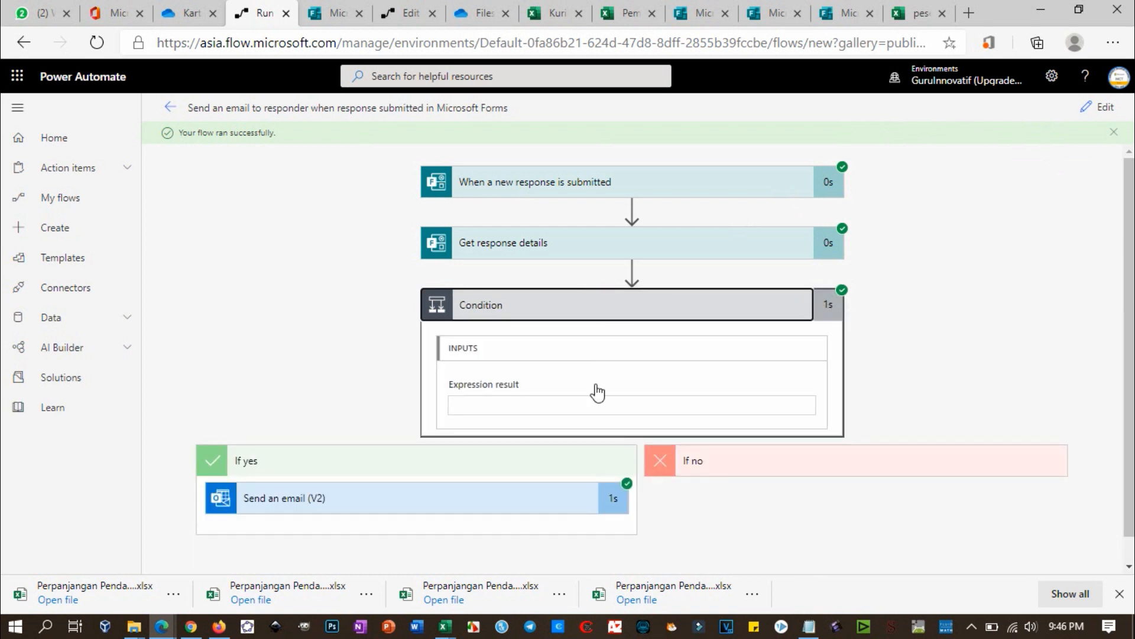
click(465, 484)
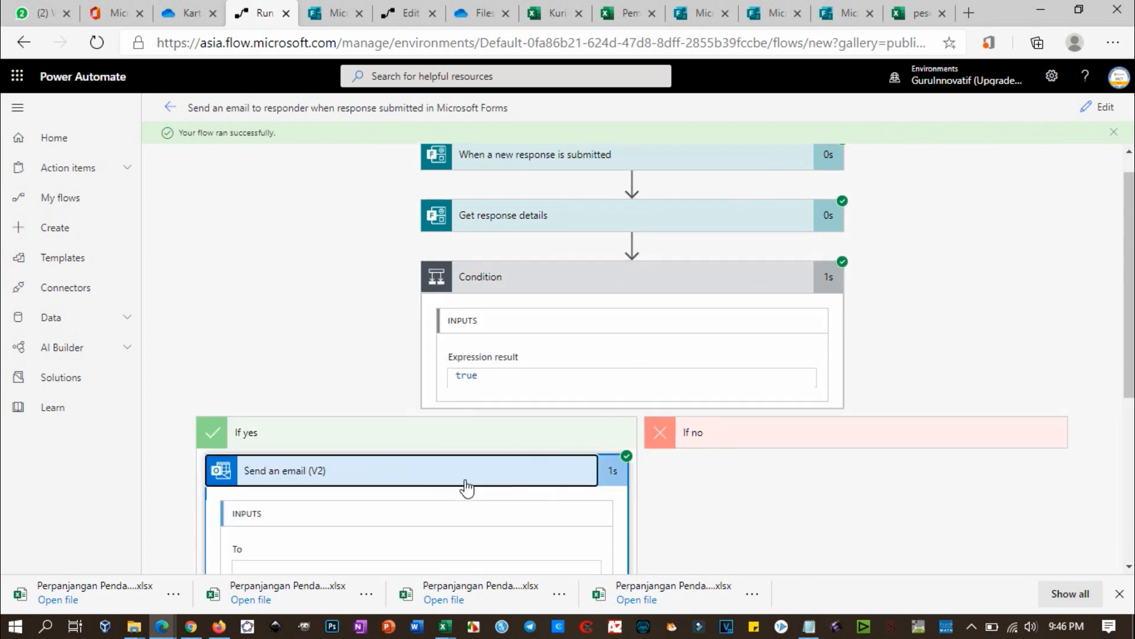
scroll(467, 479, down, 5)
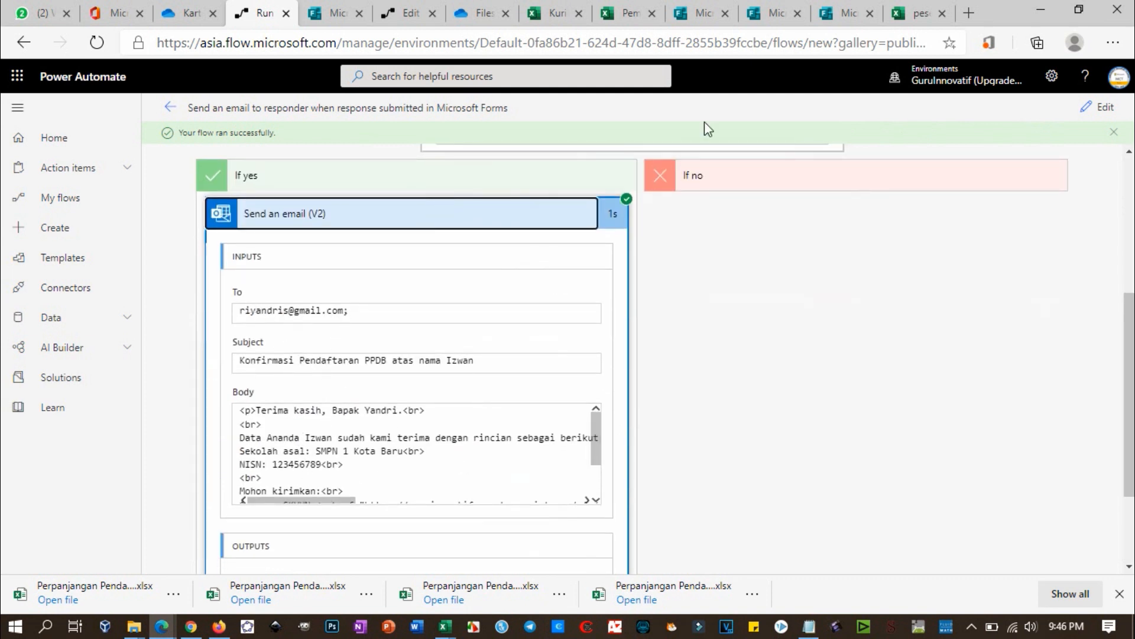
Step: Open the Gmail inbox in a new Chrome tab
click(199, 631)
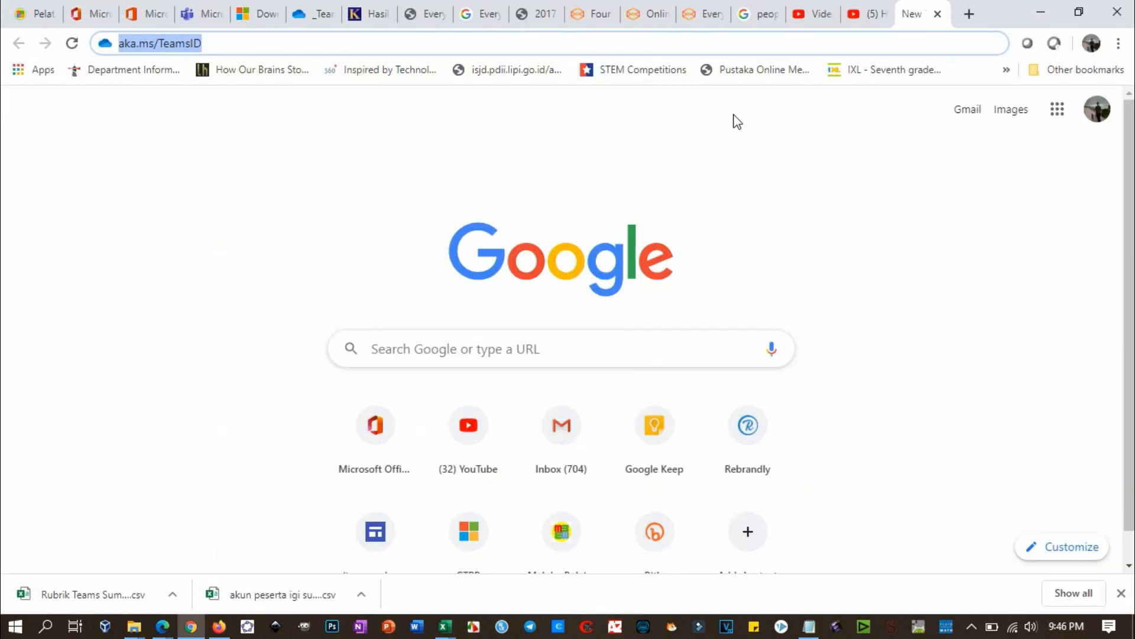
click(969, 14)
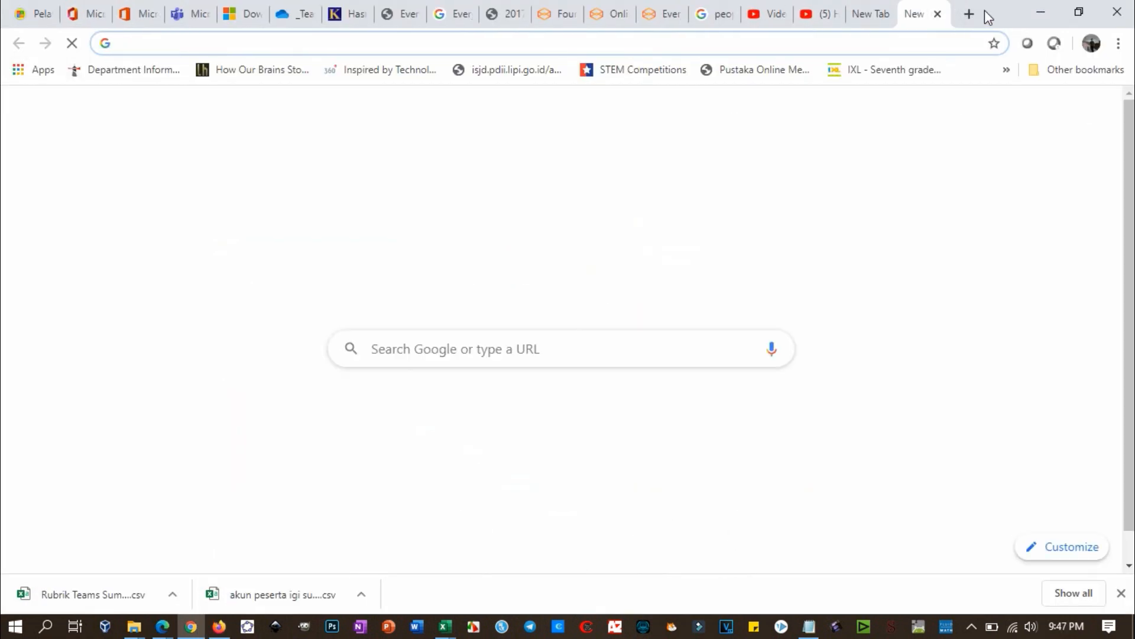
text(mail)
key(Return)
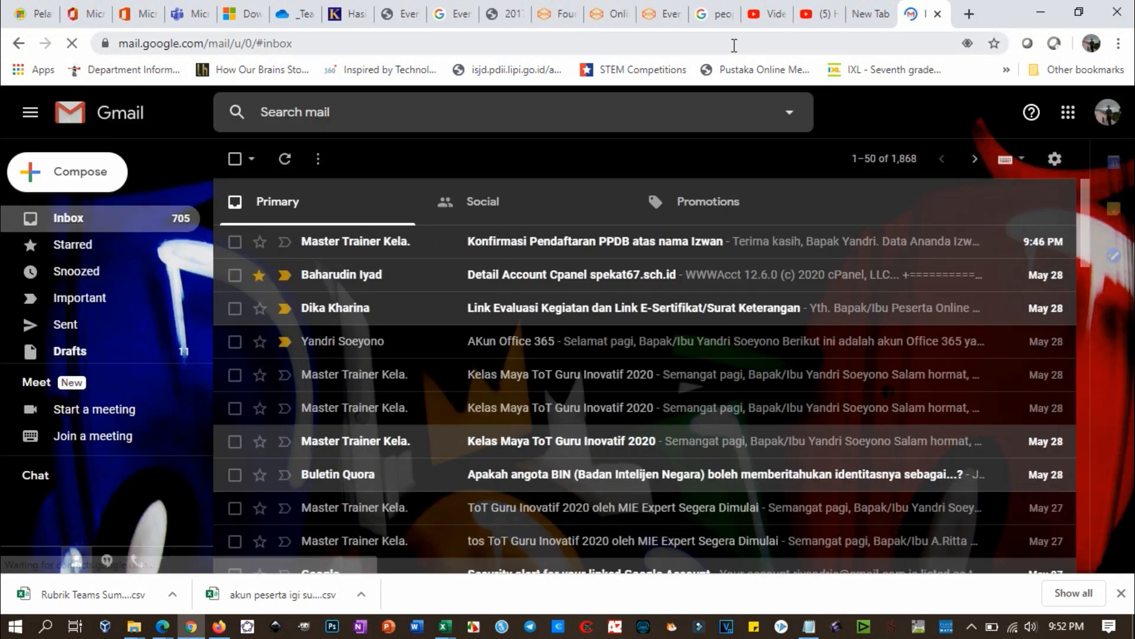
Step: Open the PPDB confirmation email and follow its SKHUN link past the safety warning
click(571, 243)
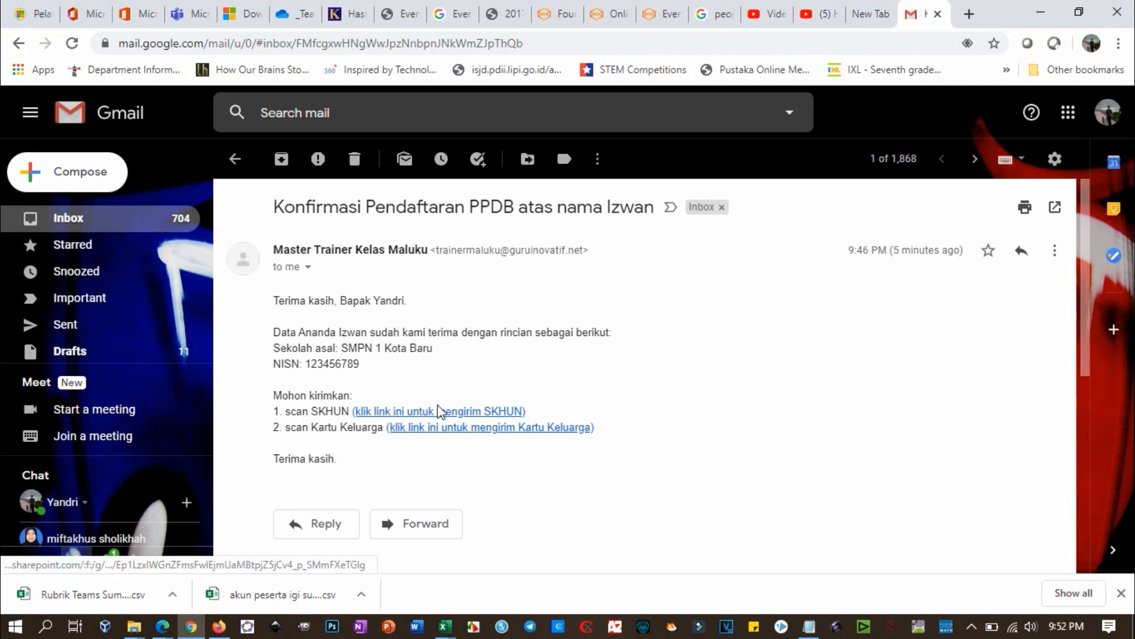
click(456, 414)
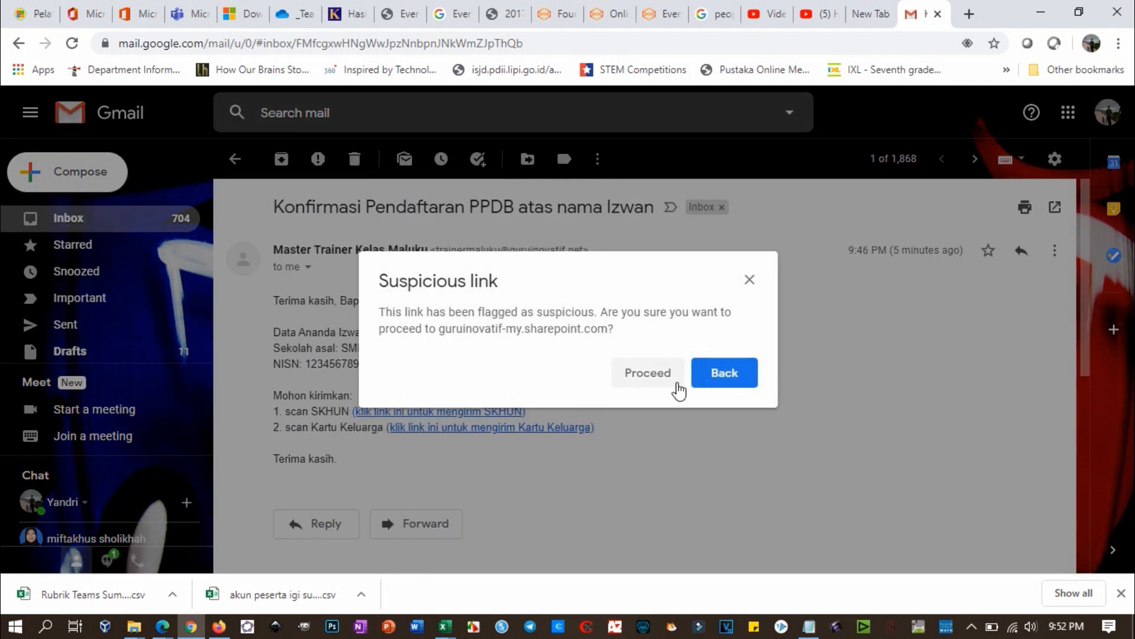
click(656, 379)
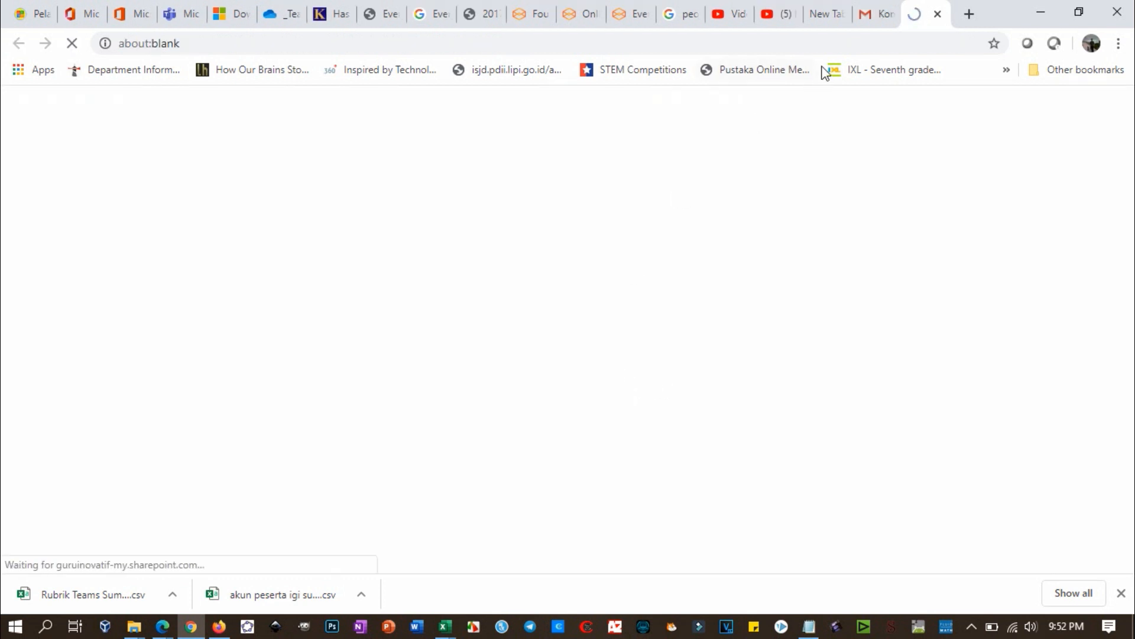
click(886, 16)
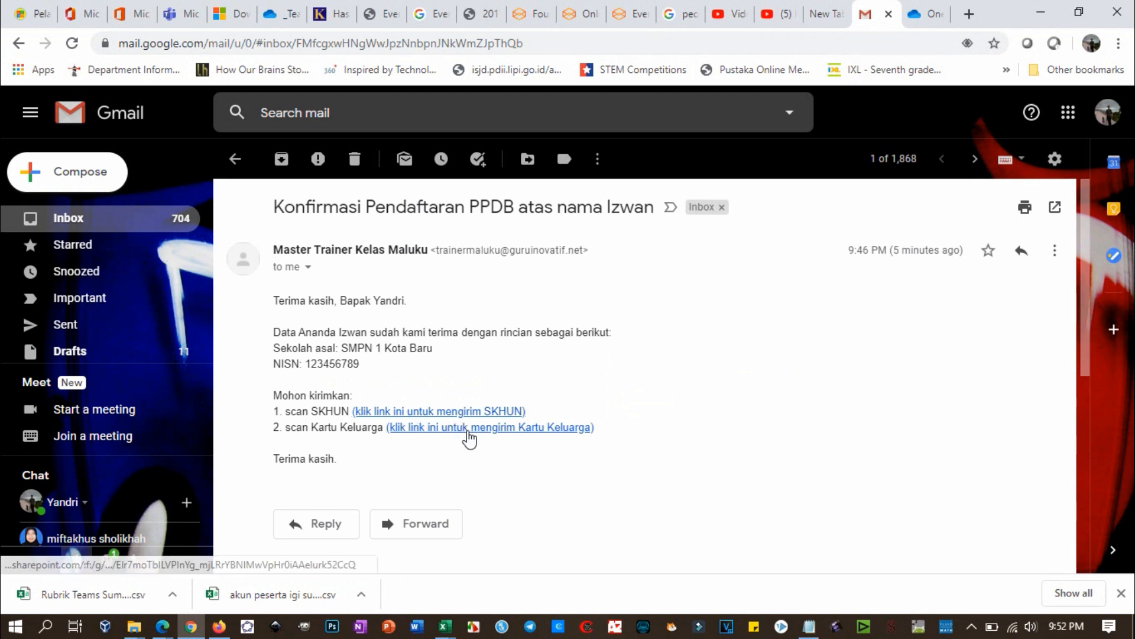
click(919, 13)
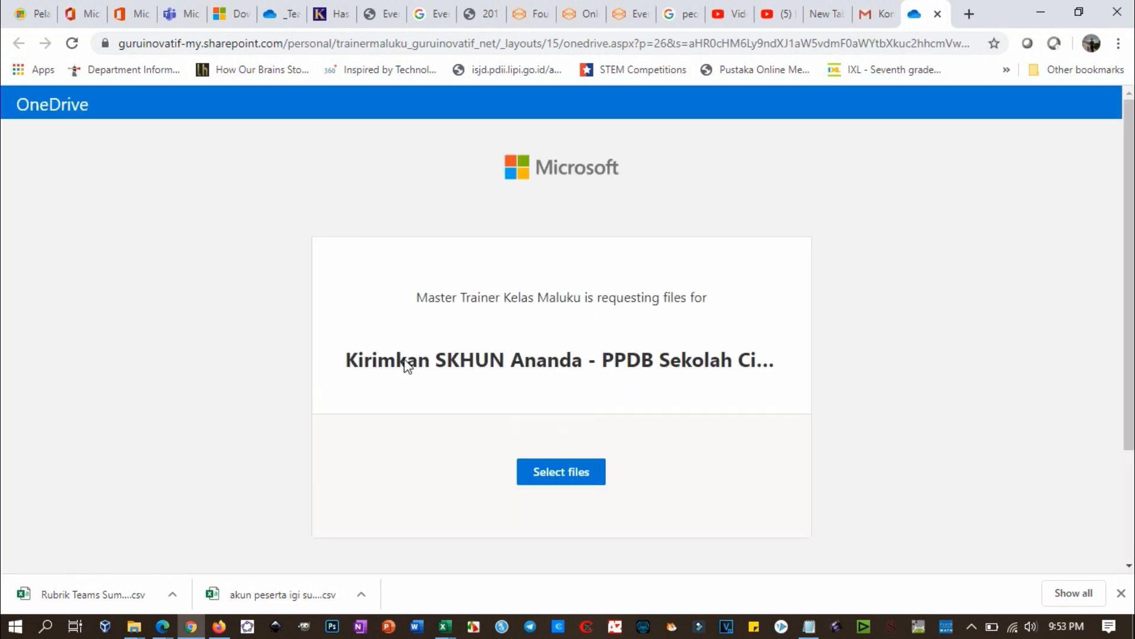
Step: Select Rubrik Teams SumBagSel.csv for the SKHUN file request
click(559, 469)
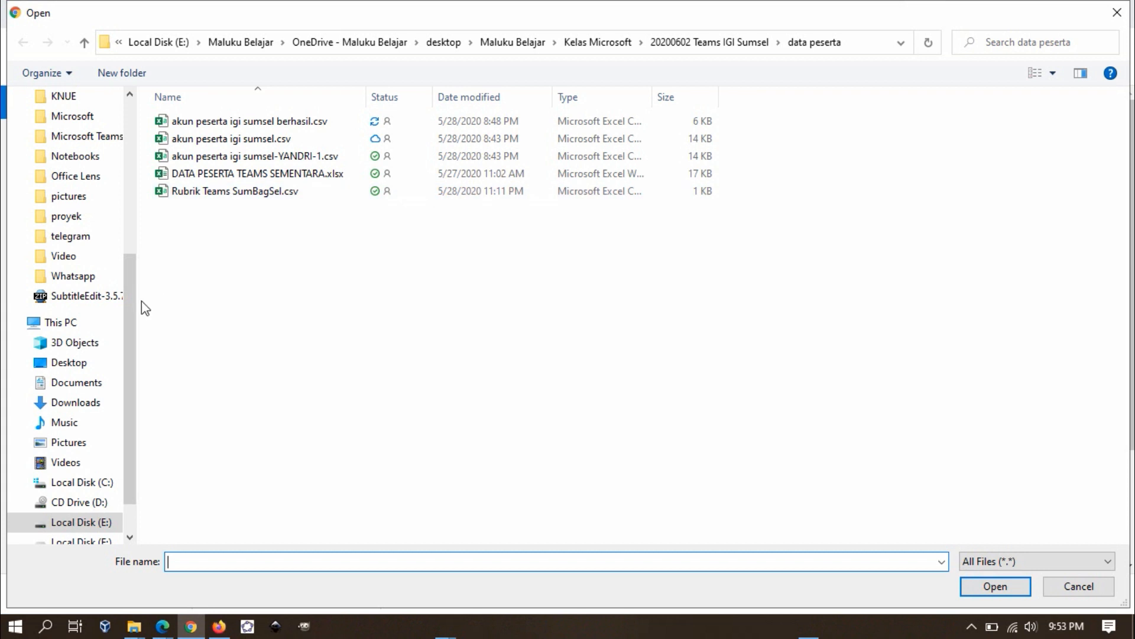
click(232, 196)
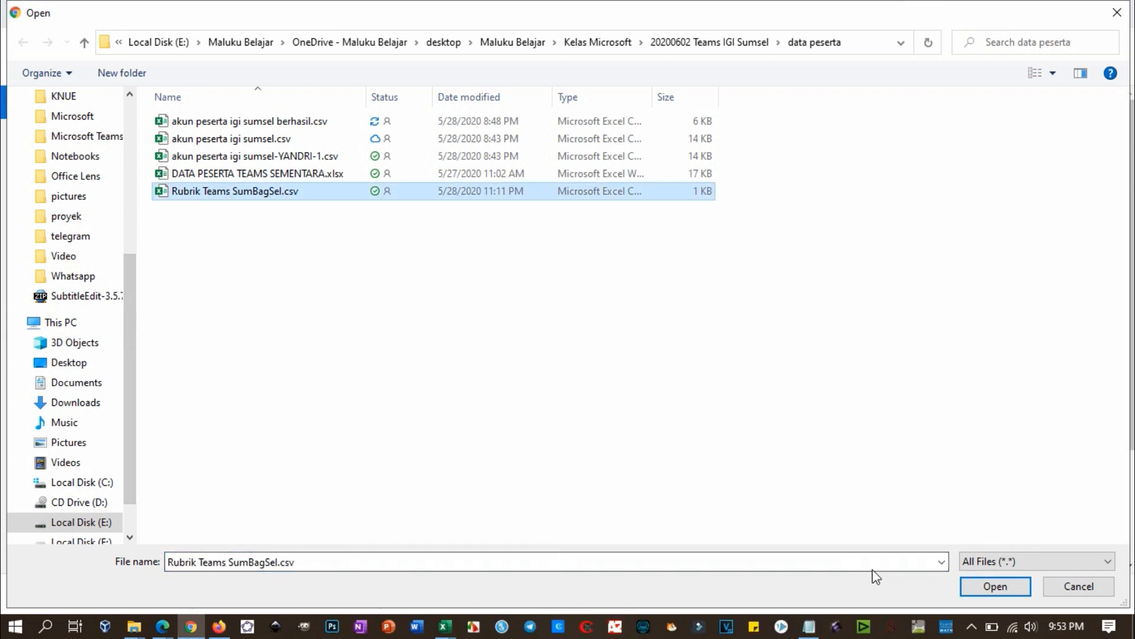
click(977, 585)
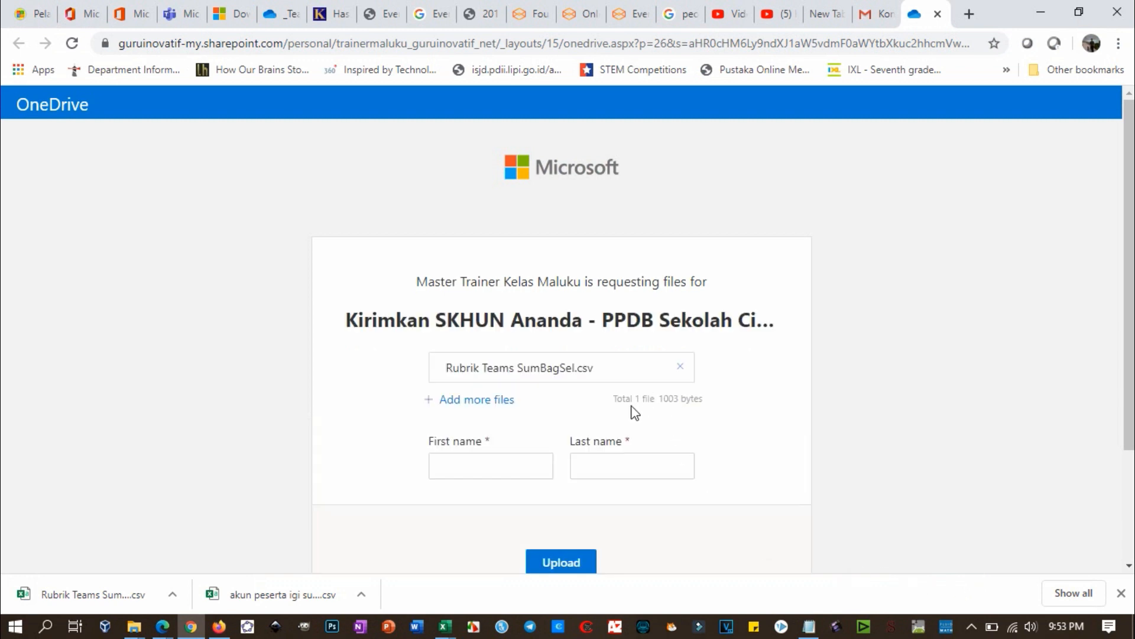
Step: Enter the uploader's first and last name and upload the CSV file
click(518, 467)
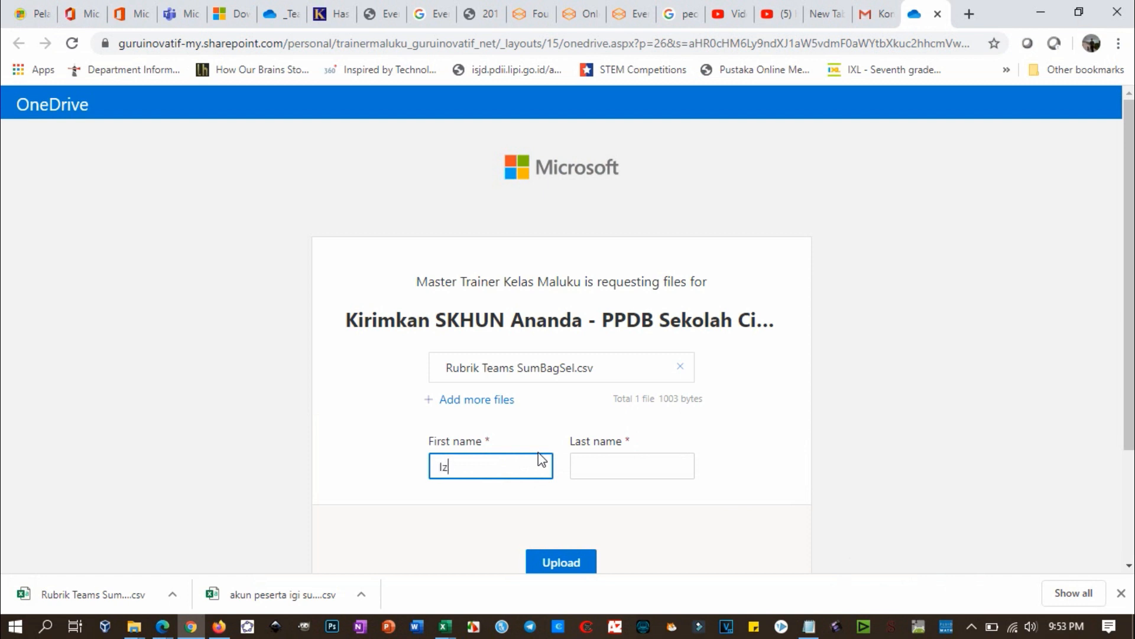
key(Tab)
text(So)
click(572, 562)
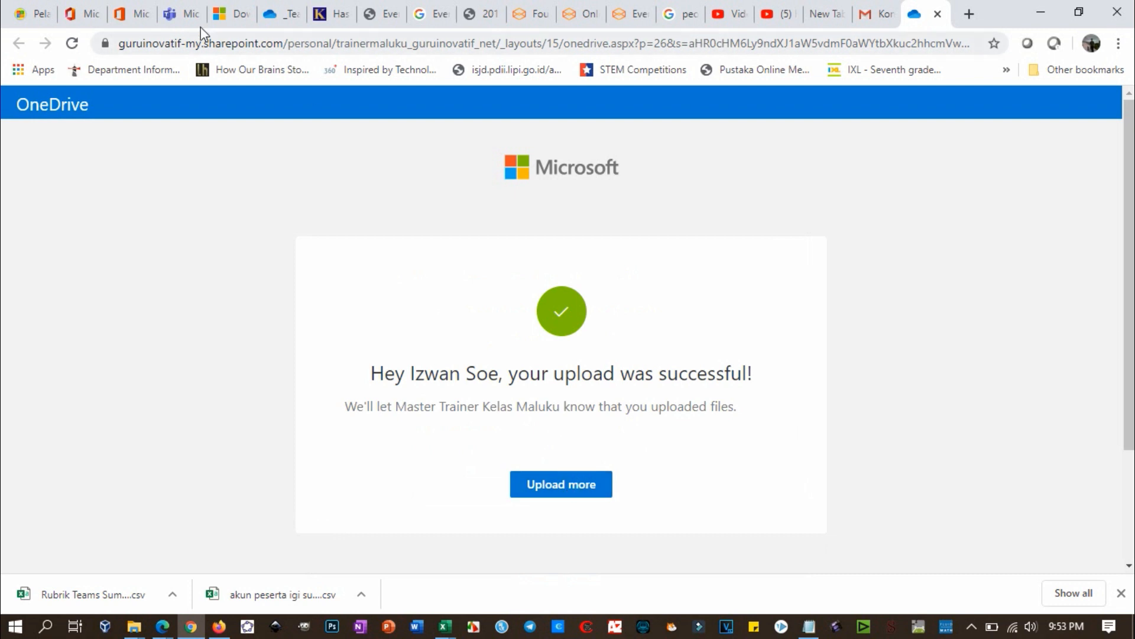
key(alt+Tab)
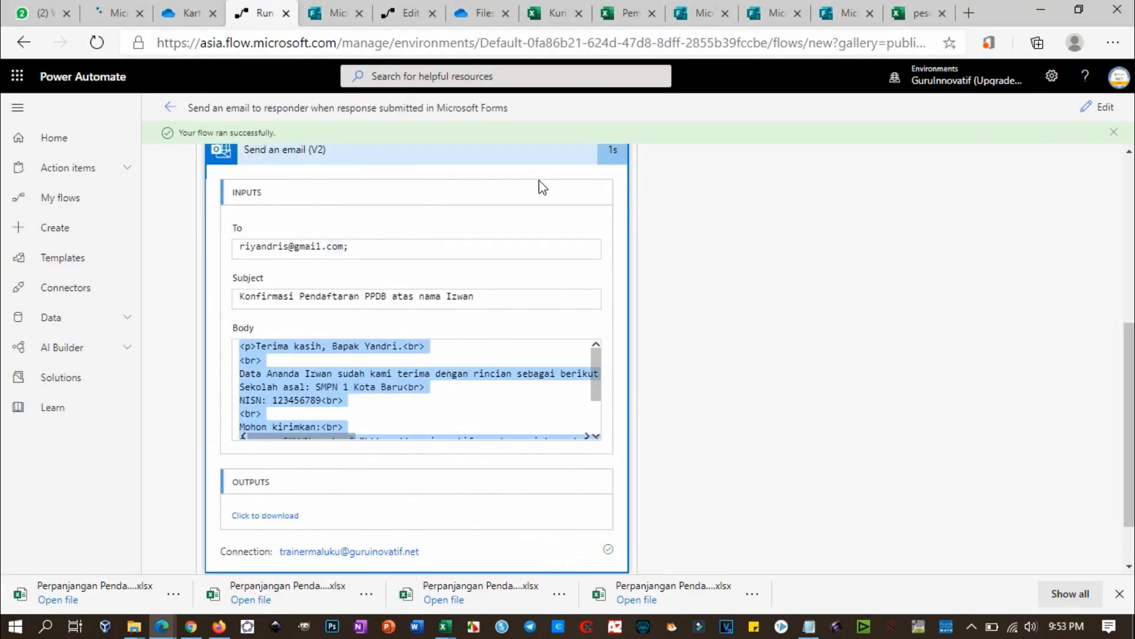
Step: Check that Rubrik Teams SumBagSel.csv (1003 bytes) appears in the SKHUN folder
click(483, 13)
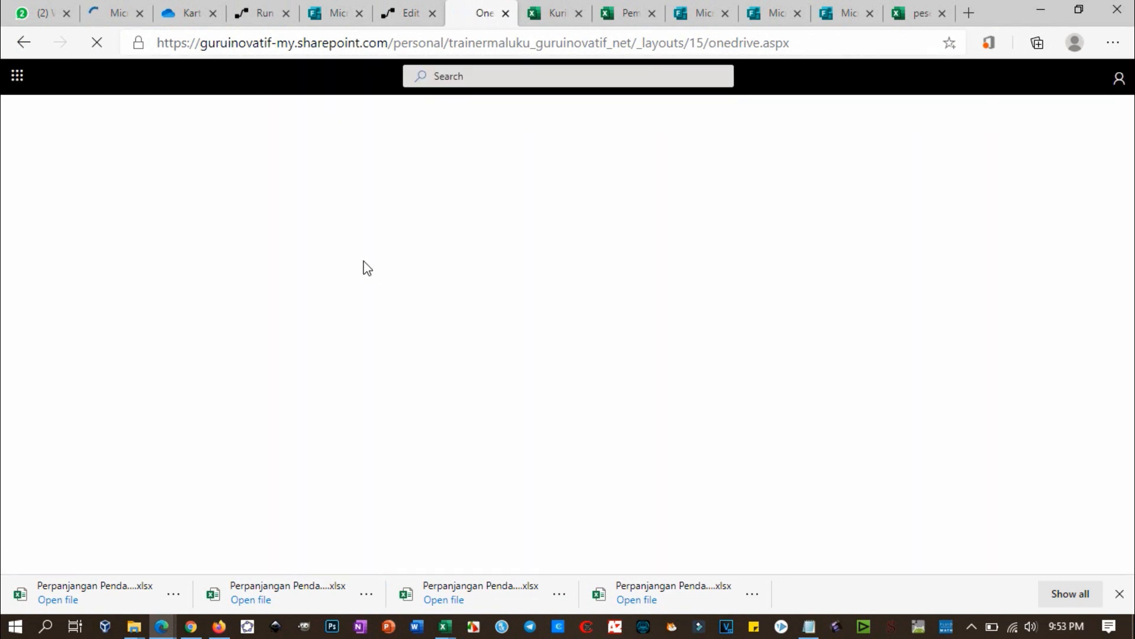
click(186, 13)
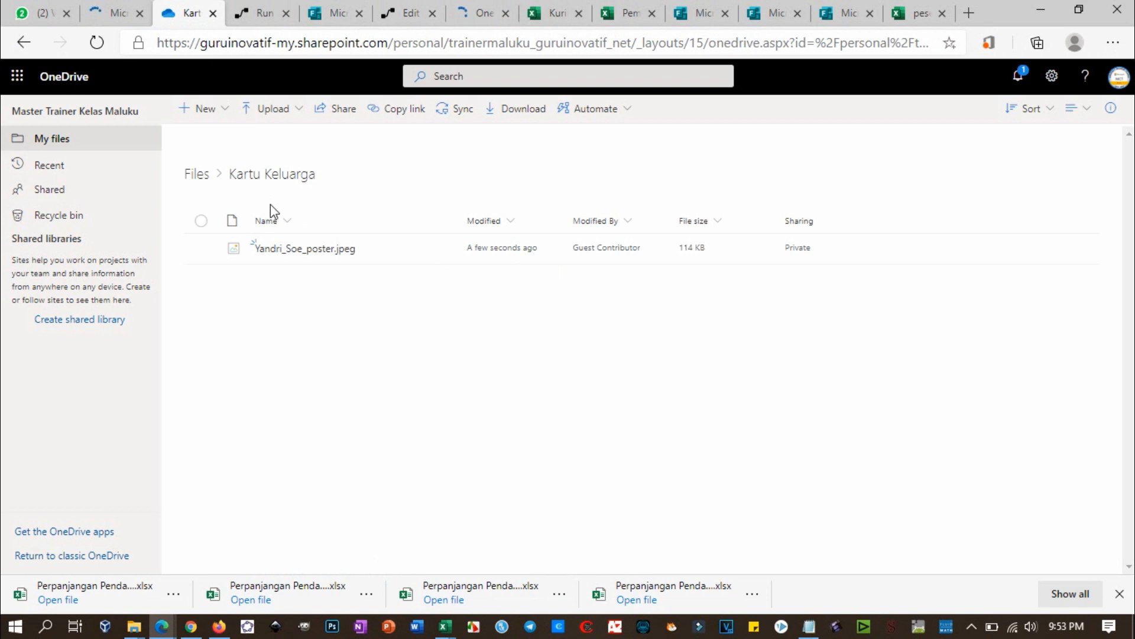
click(193, 177)
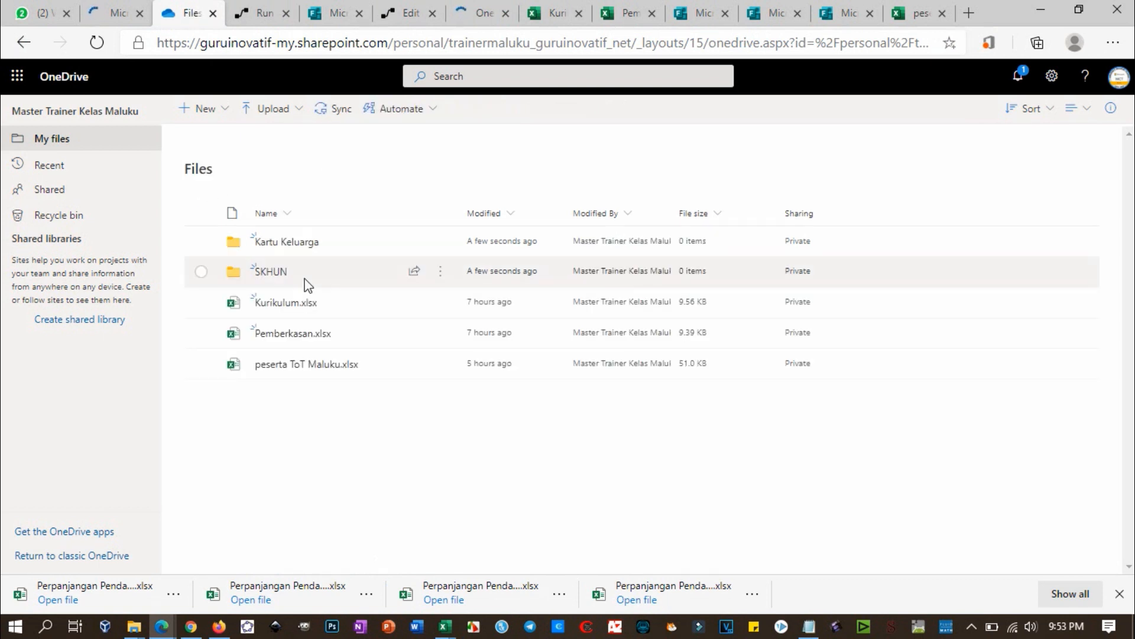
click(273, 271)
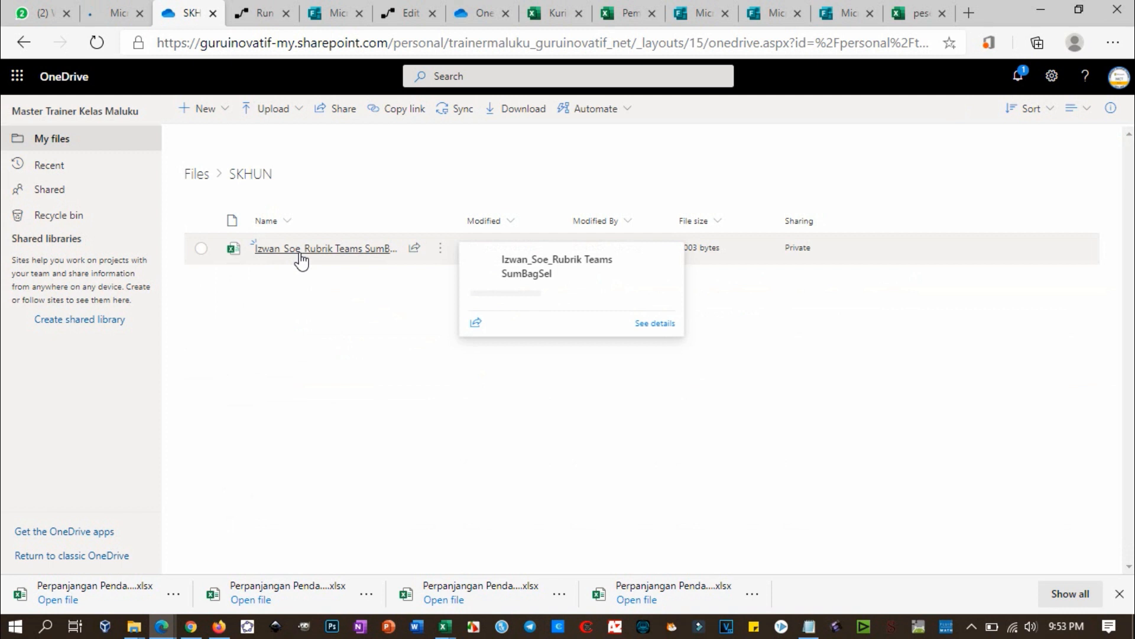
key(alt+Tab)
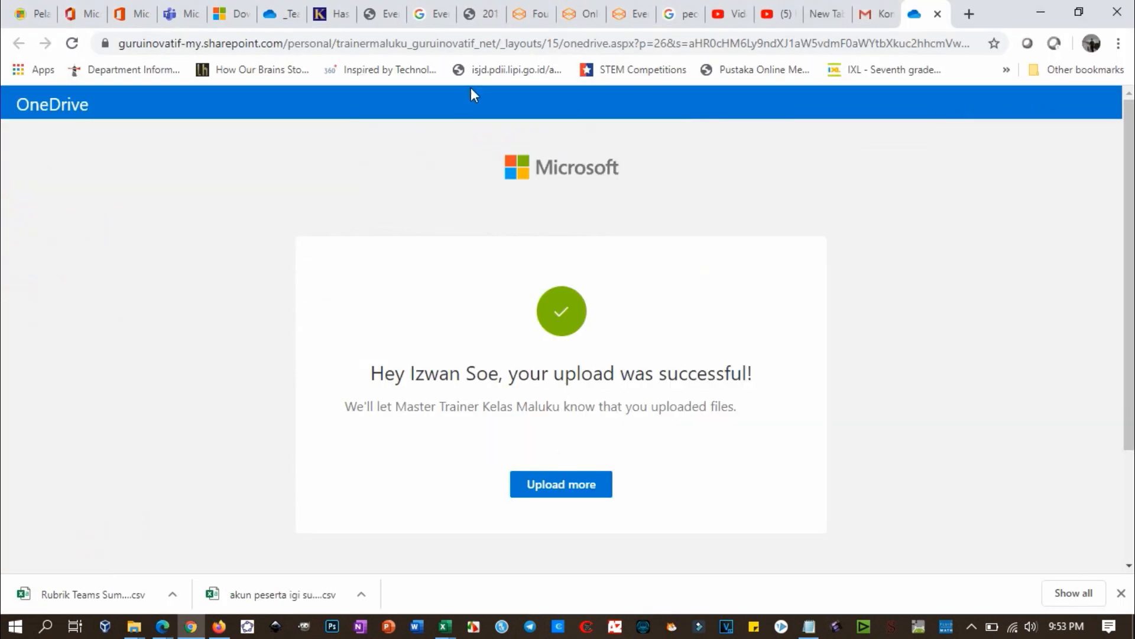
Step: Switch back to Gmail's PPDB confirmation email showing the SKHUN and Kartu Keluarga upload links
click(878, 13)
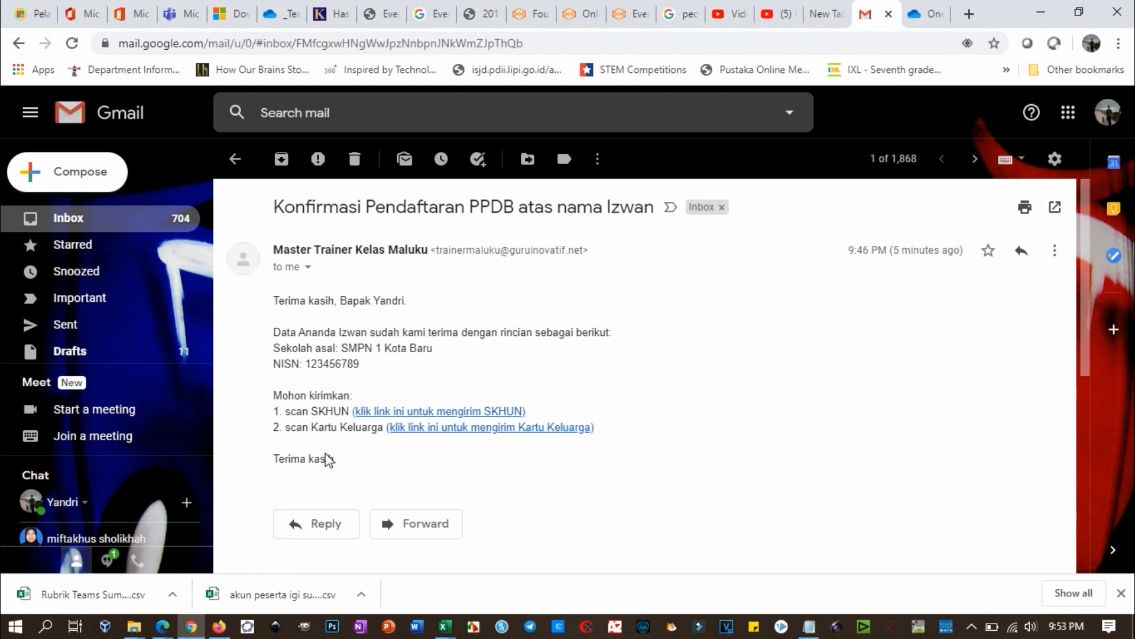